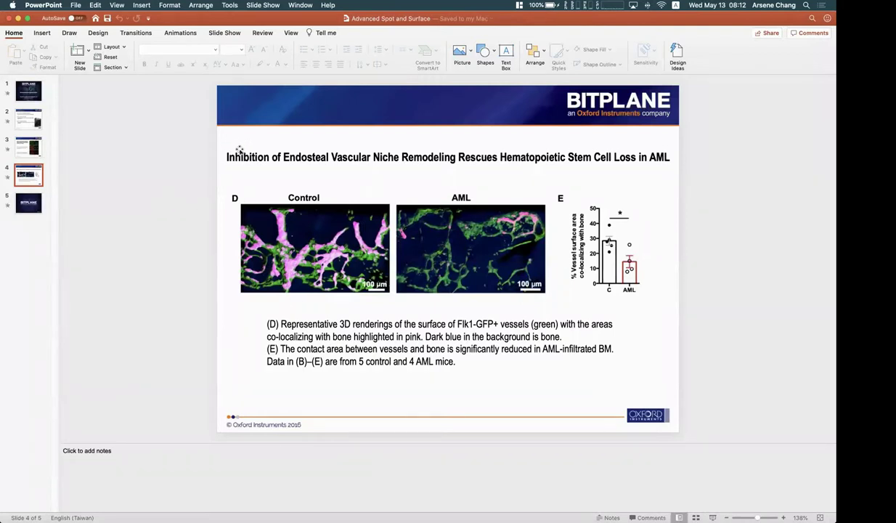
- Switch to Imaris and open PtK2Cell.ims from the Arena as a 3D volume
mouse_move(7, 257)
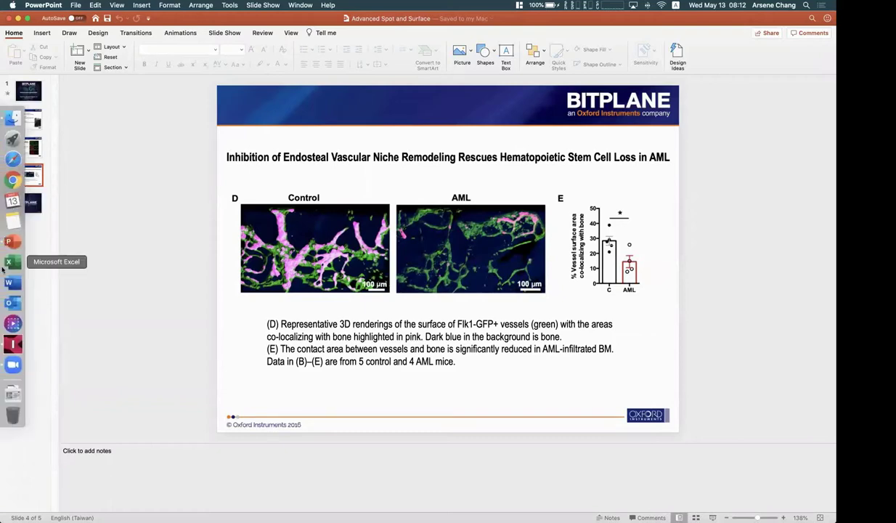
click(10, 343)
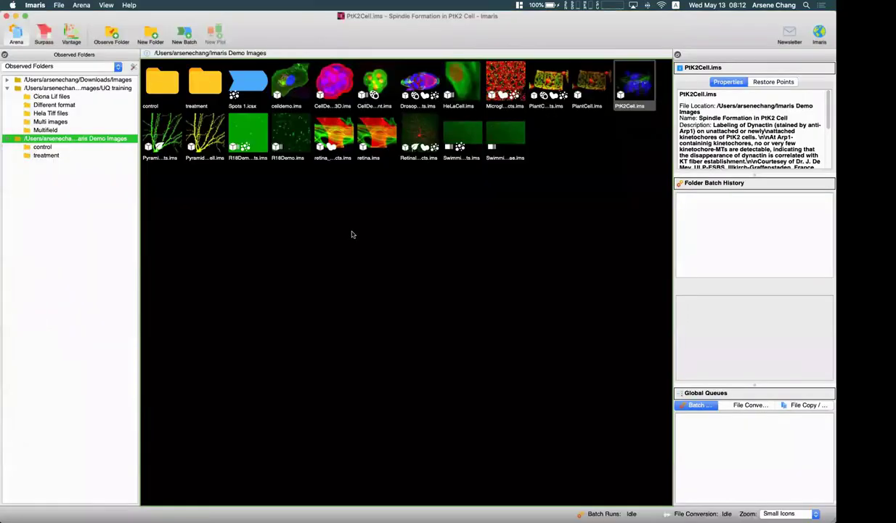
click(338, 222)
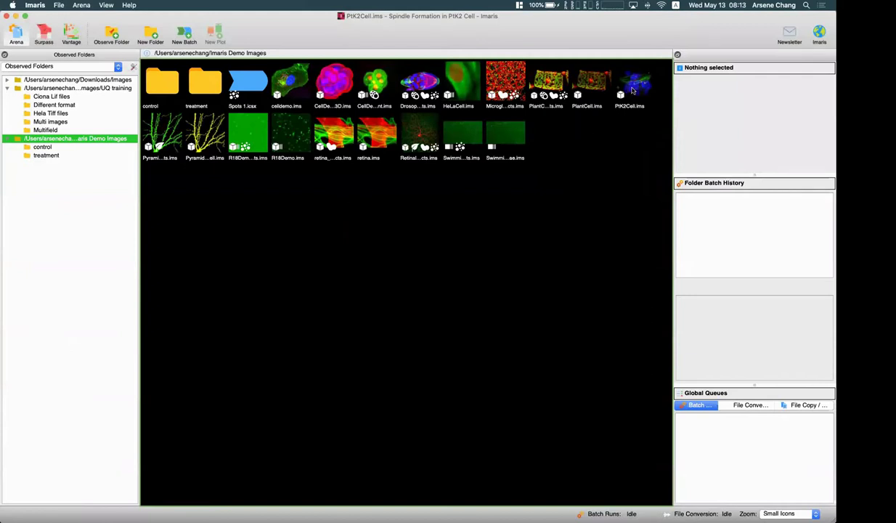
double_click(632, 90)
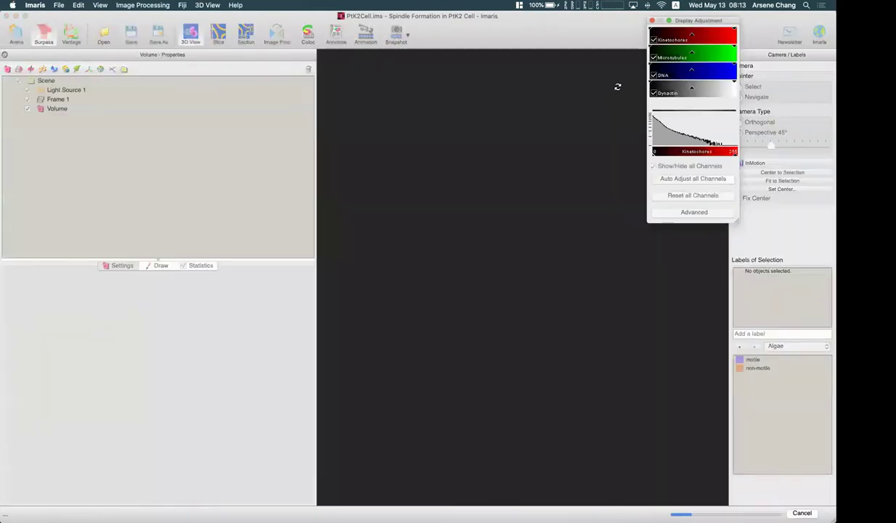
- Move the Display Adjustment window aside, widen the 3D view, and rotate the volume to a side view
drag(664, 20, 697, 104)
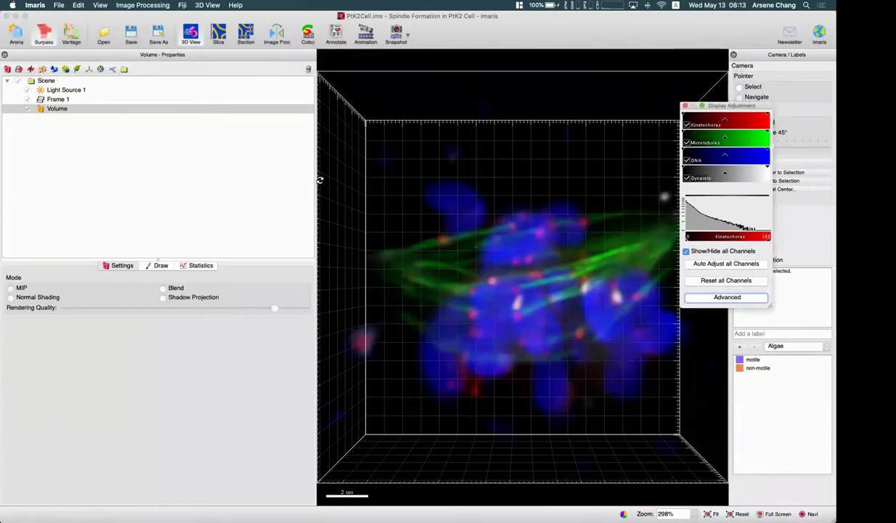
drag(315, 183, 106, 191)
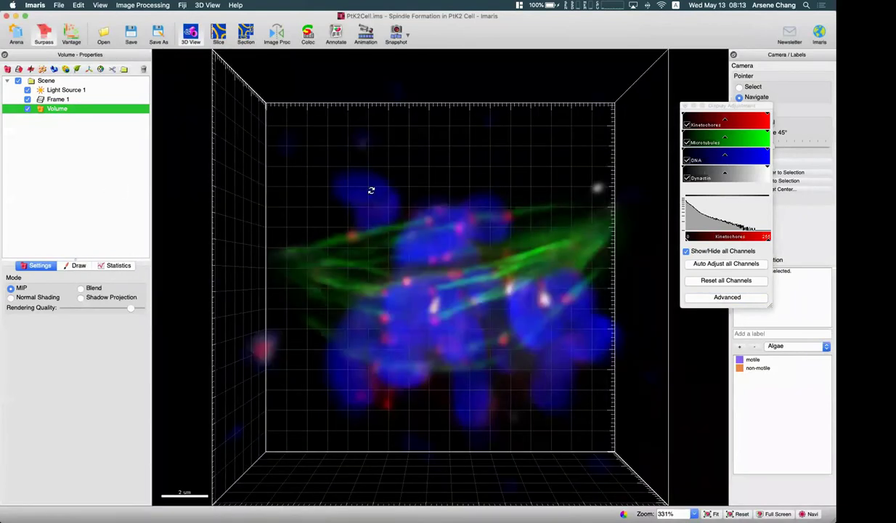
scroll(400, 213, down, 2)
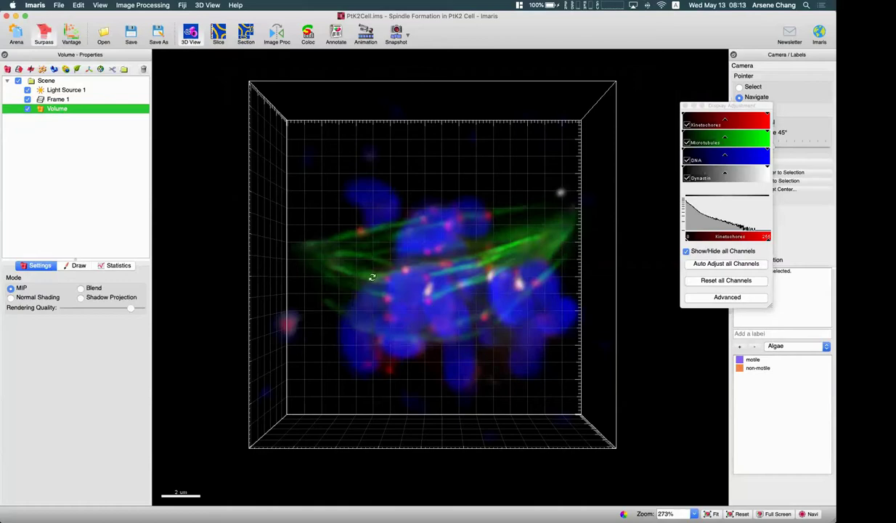
drag(425, 375, 305, 199)
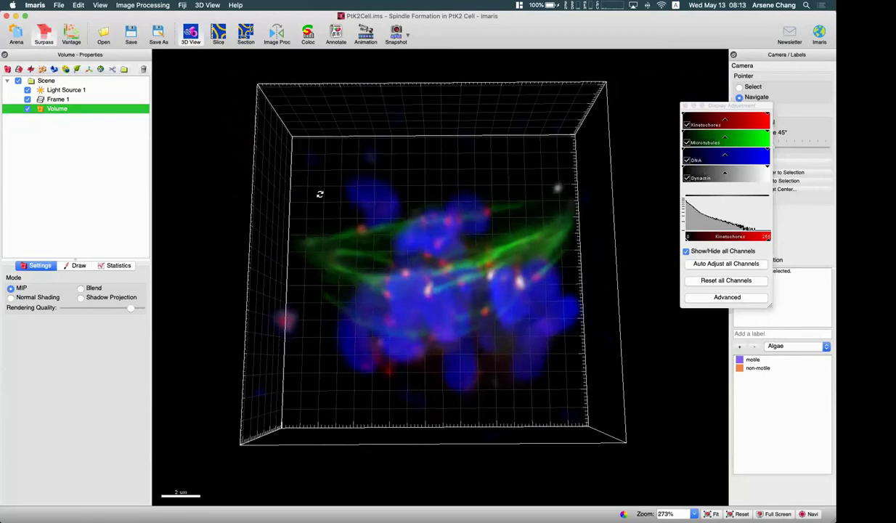
drag(405, 249, 474, 293)
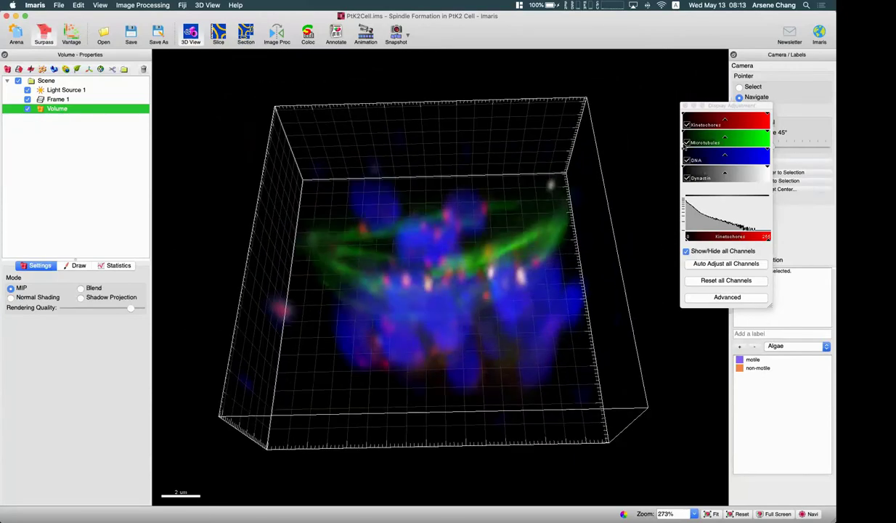
- Hide the Microtubules and DNA channels, leaving kinetochores and dynactin visible
click(687, 142)
click(687, 160)
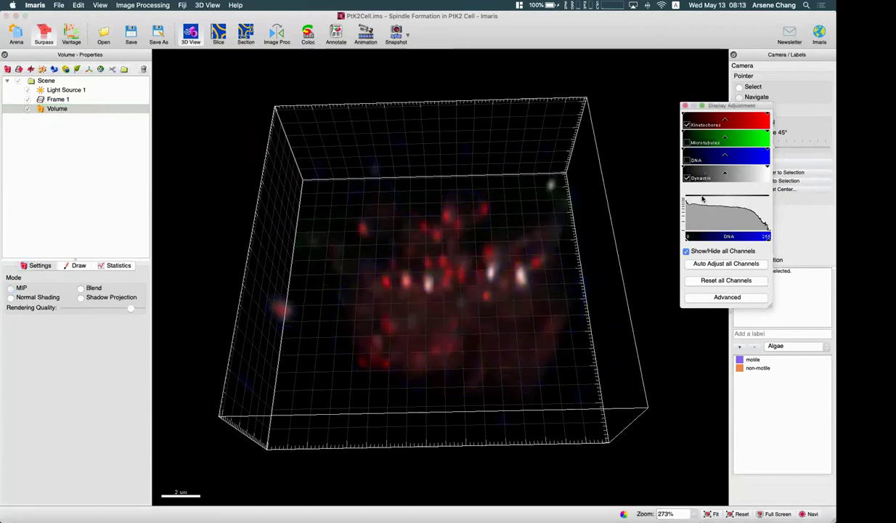
drag(495, 318, 480, 284)
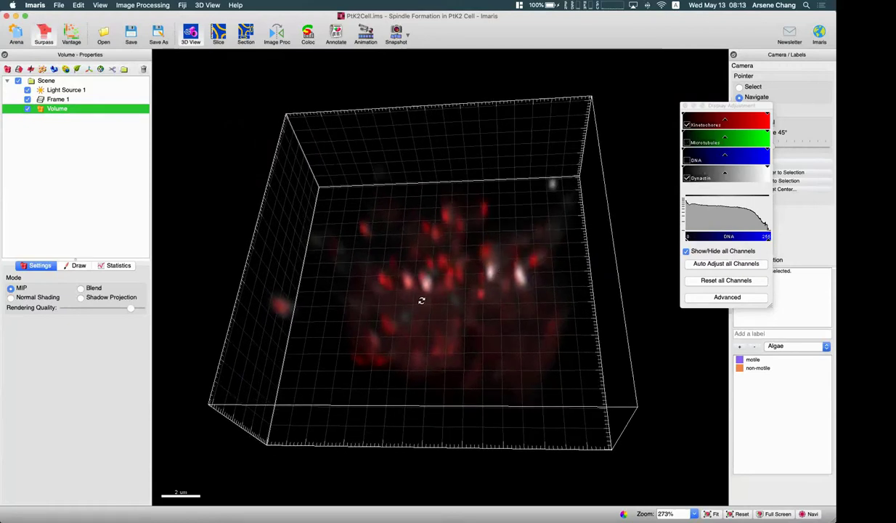
drag(422, 300, 443, 131)
- Toggle the Kinetochores channel off and back on while turning the red-and-white volume through several angles
click(687, 125)
click(687, 125)
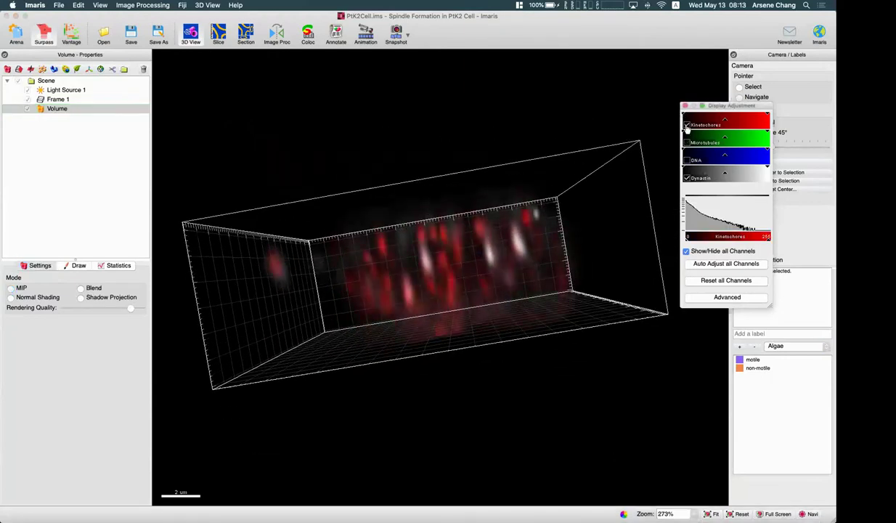
click(687, 125)
drag(491, 230, 494, 167)
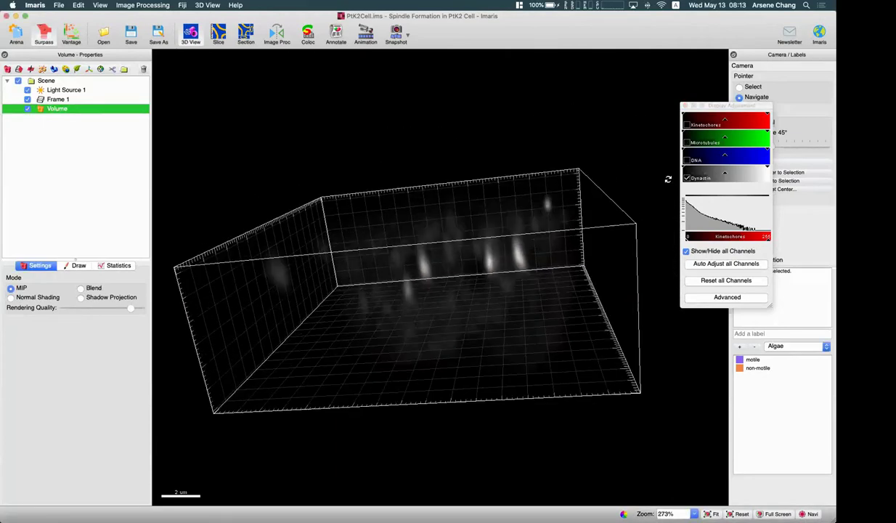
click(687, 125)
drag(466, 227, 467, 197)
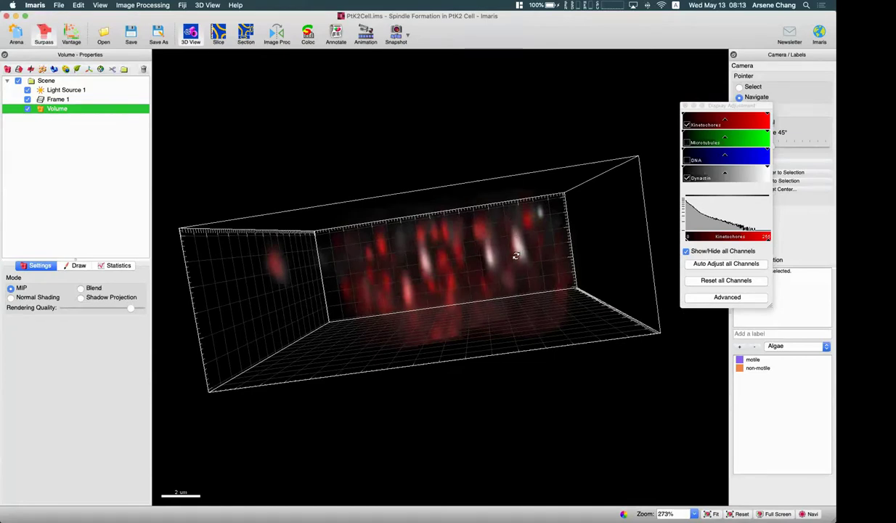
drag(499, 244, 653, 196)
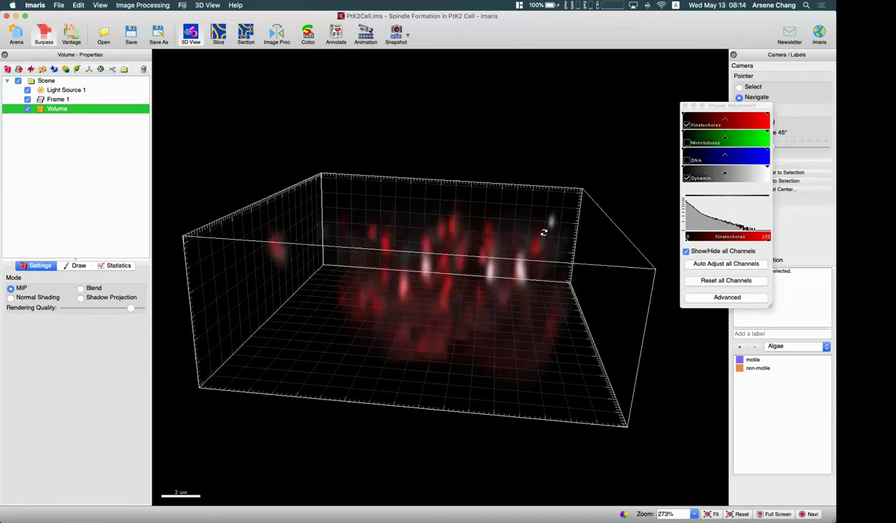
drag(511, 215, 428, 201)
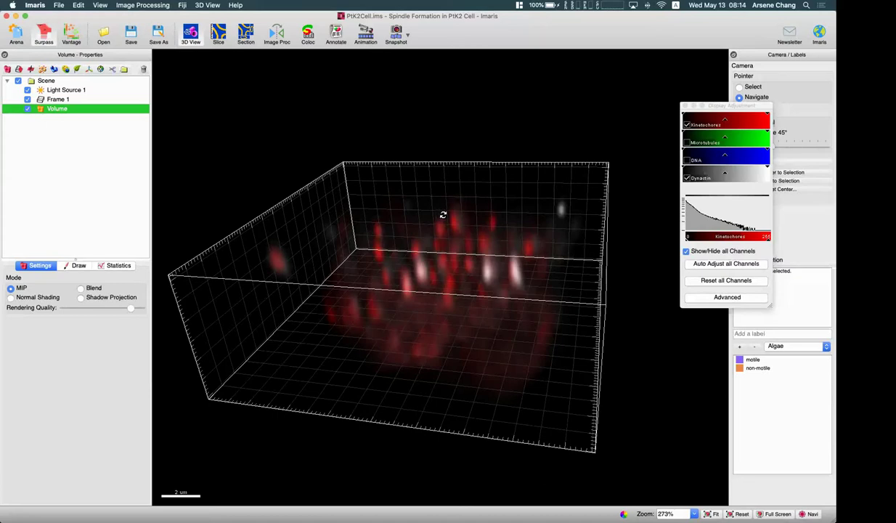
drag(396, 276, 245, 199)
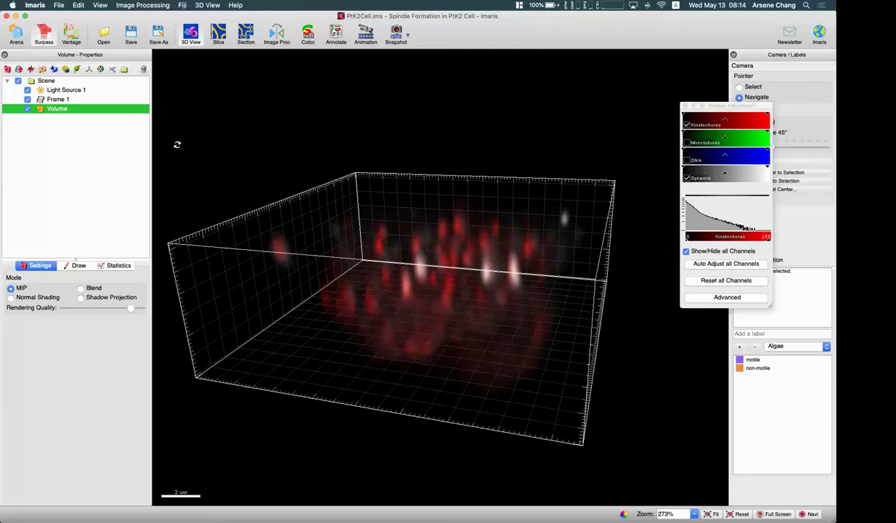
- Add a new Spots object with Shortest Distance Calculation off and advance to the spot size settings
click(43, 69)
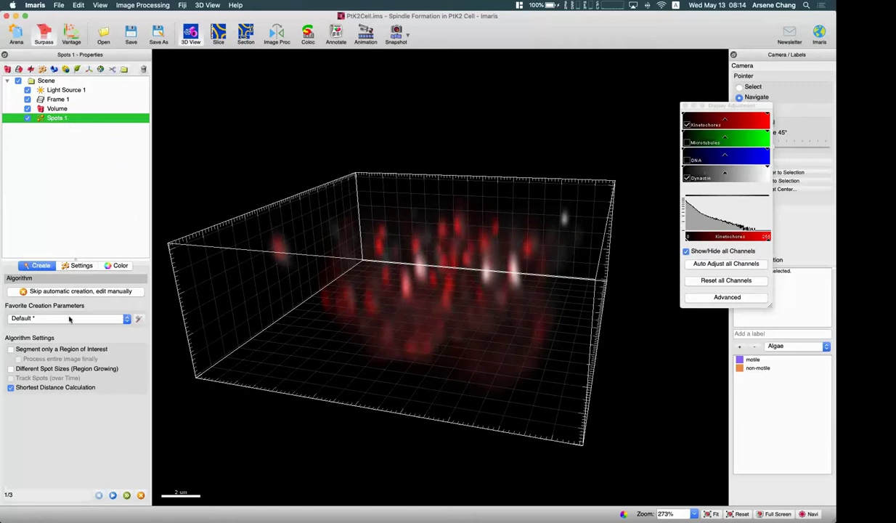
click(47, 384)
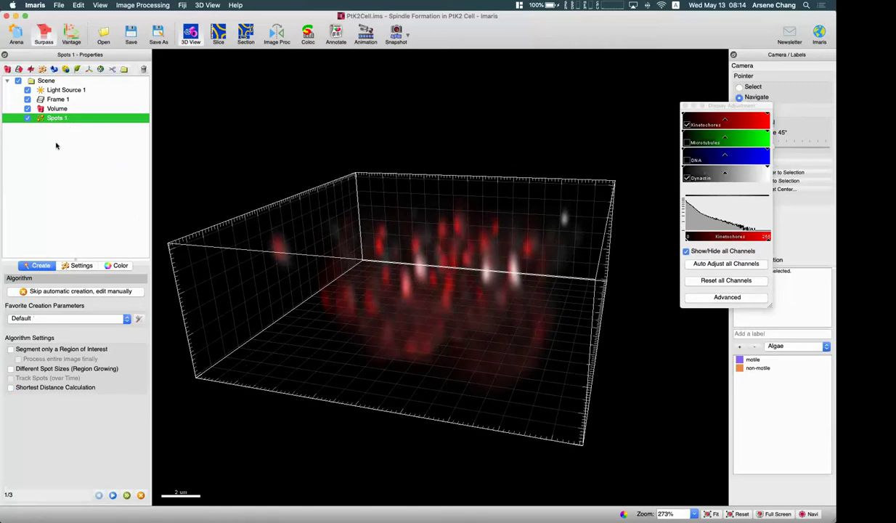
click(113, 495)
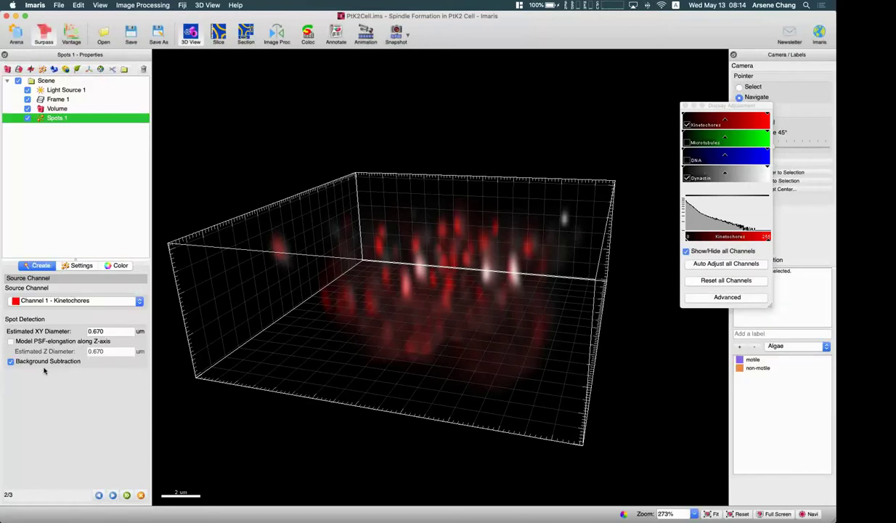
drag(358, 303, 192, 262)
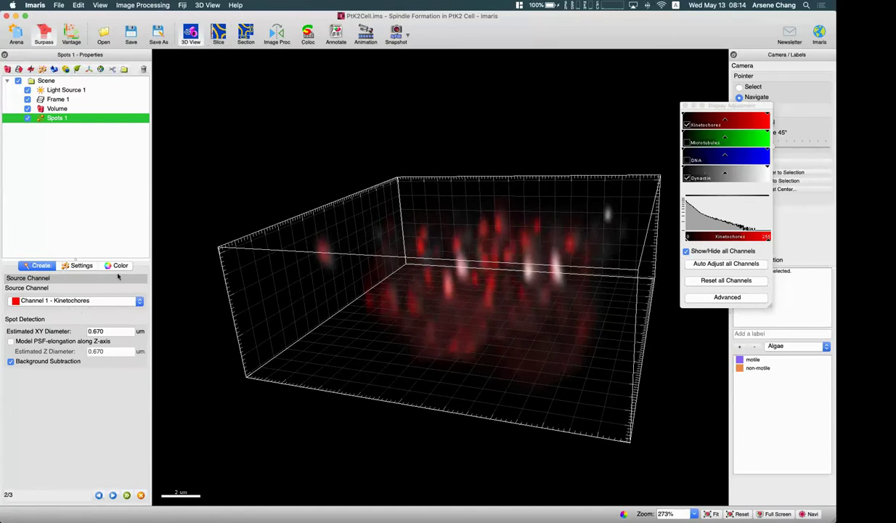
- Measure one kinetochore as about 0.372 µm across in Slice view, then return to 3D View
click(218, 34)
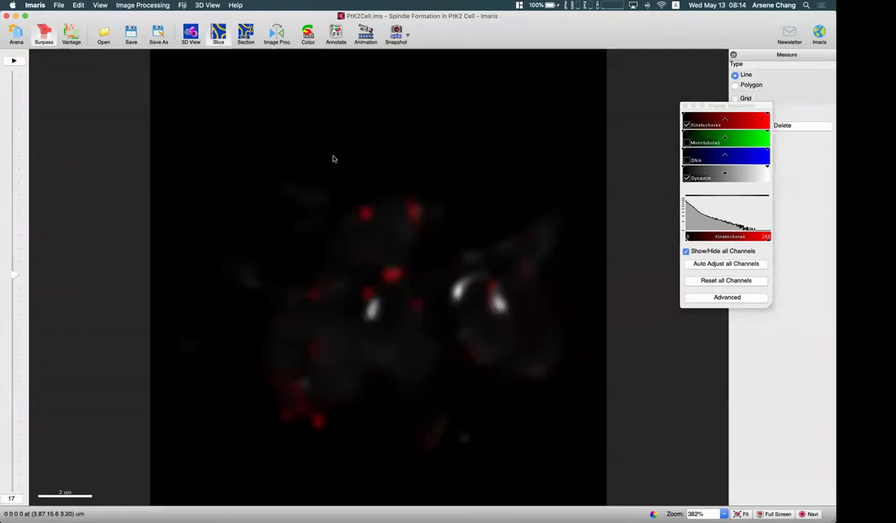
click(360, 212)
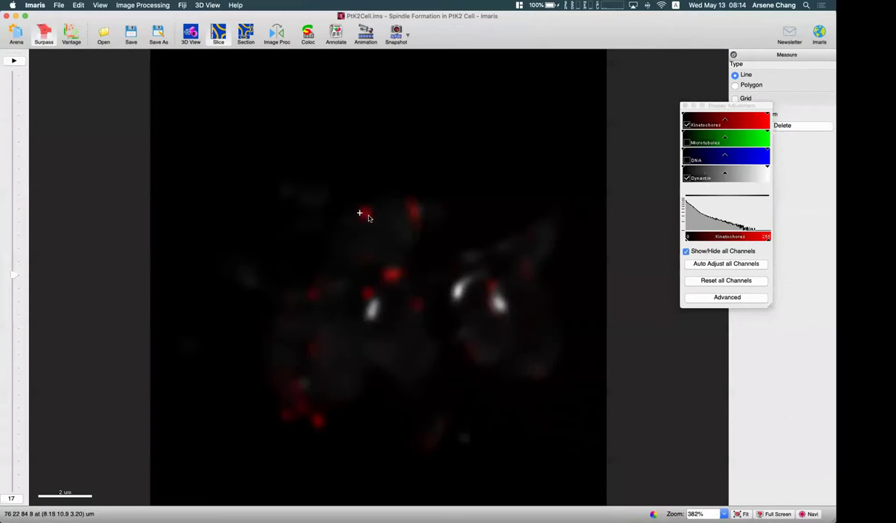
click(368, 215)
click(685, 106)
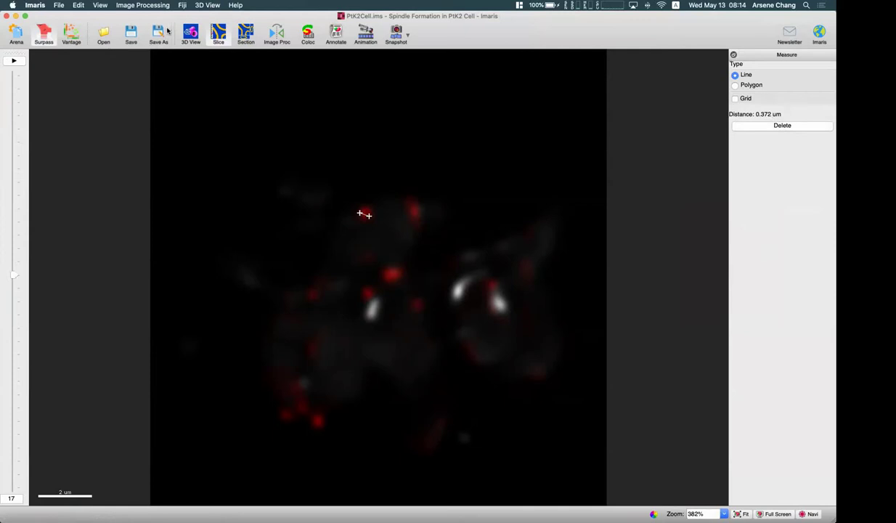
click(190, 32)
click(87, 330)
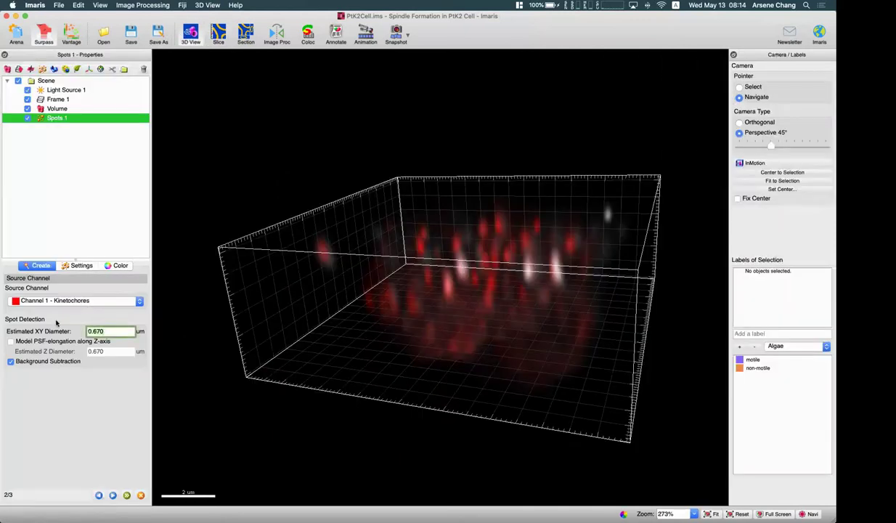
- Set the XY spot diameter to 0.4 µm, enable Z elongation, and preview the detected spots
text(0.4)
key(Return)
mouse_move(450, 332)
mouse_down()
mouse_move(470, 332)
mouse_move(381, 311)
mouse_move(480, 315)
mouse_move(432, 322)
mouse_move(444, 317)
mouse_up()
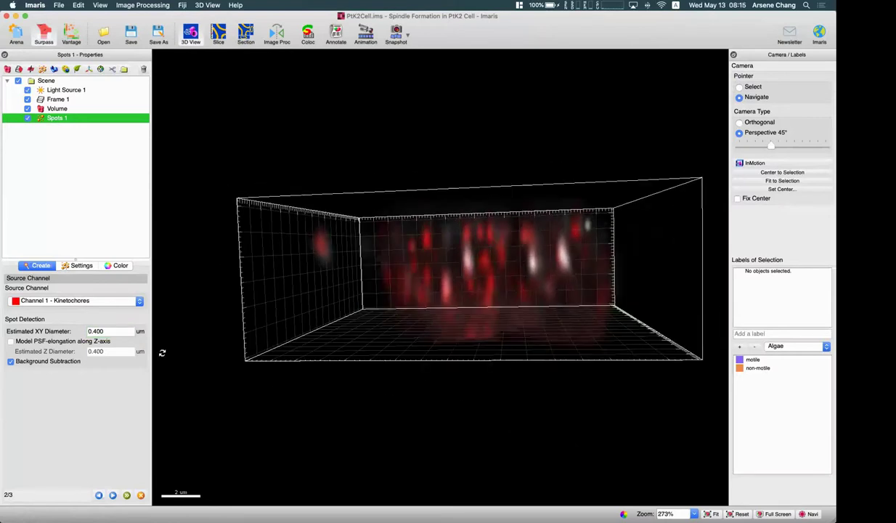
click(65, 342)
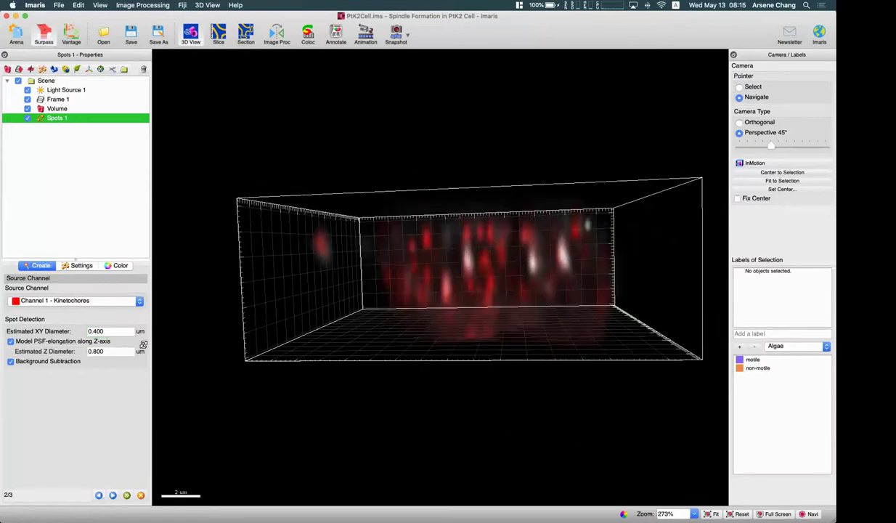
click(95, 352)
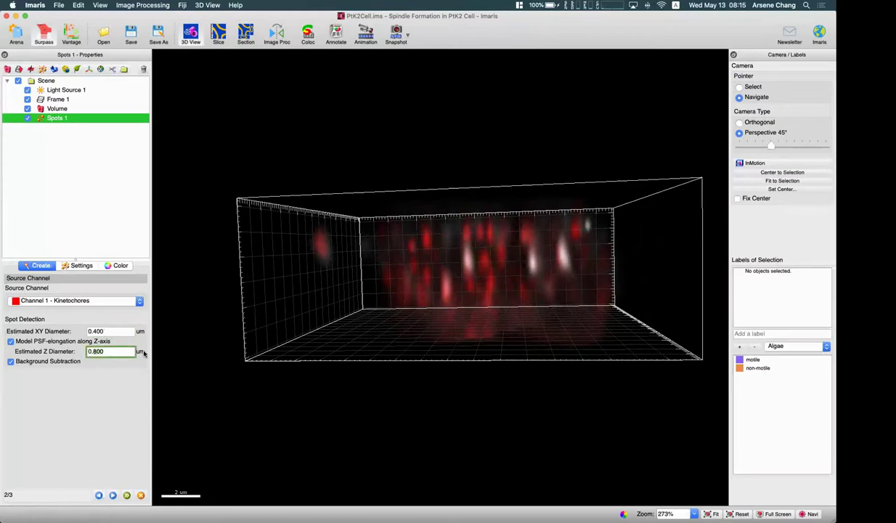
click(113, 495)
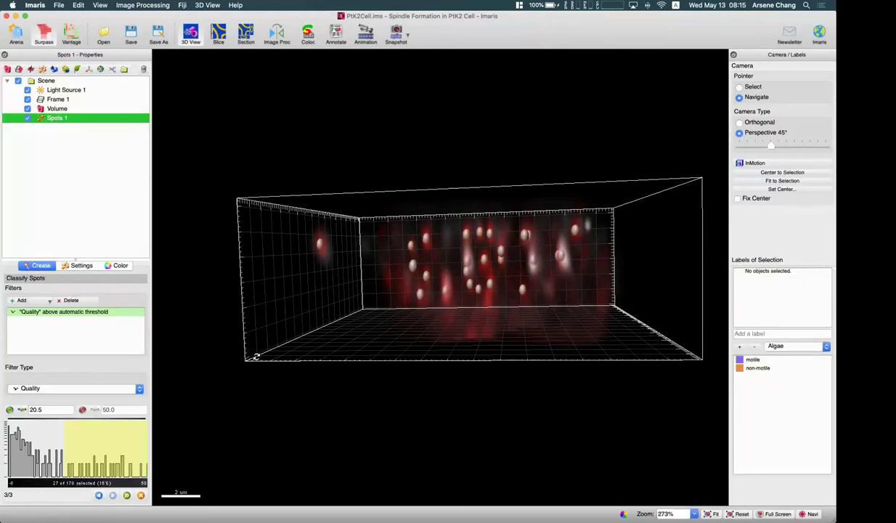
- Revise the estimated Z diameter to 1 µm and rerun the spot detection
click(98, 494)
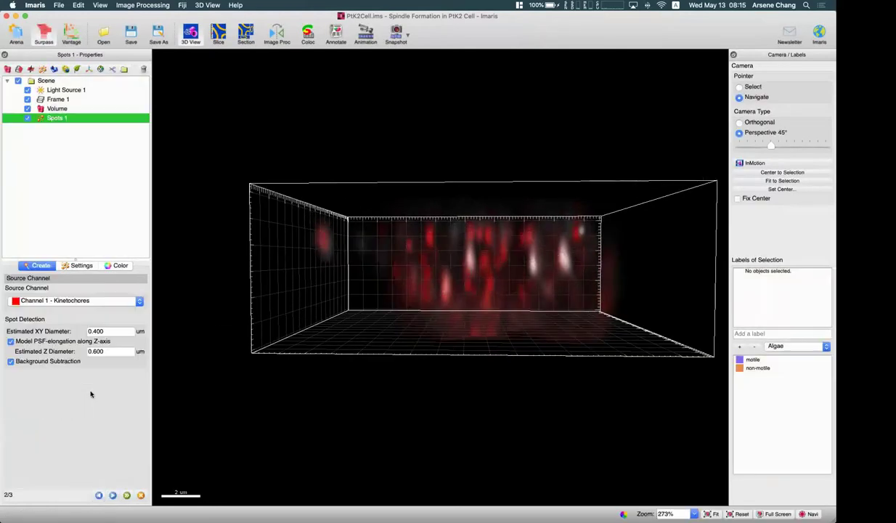
click(99, 350)
click(113, 494)
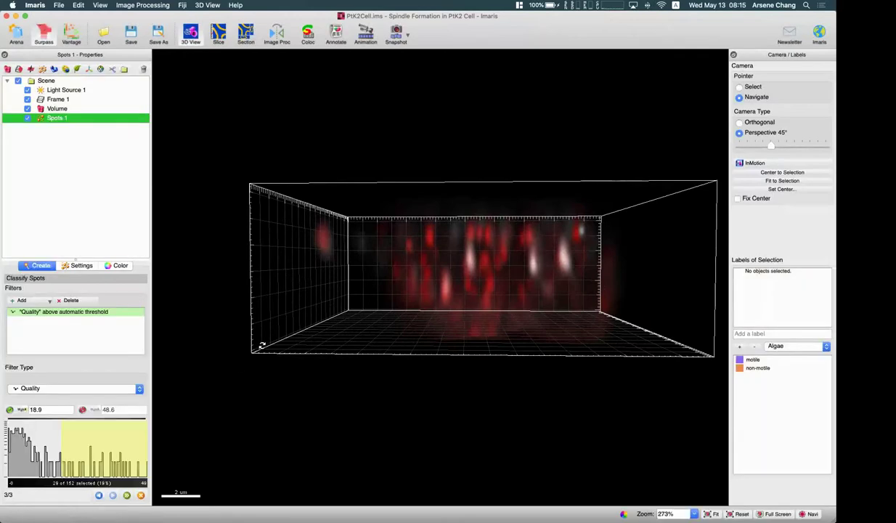
mouse_move(314, 320)
mouse_down()
mouse_move(402, 300)
mouse_move(424, 305)
mouse_move(308, 308)
mouse_up()
click(99, 495)
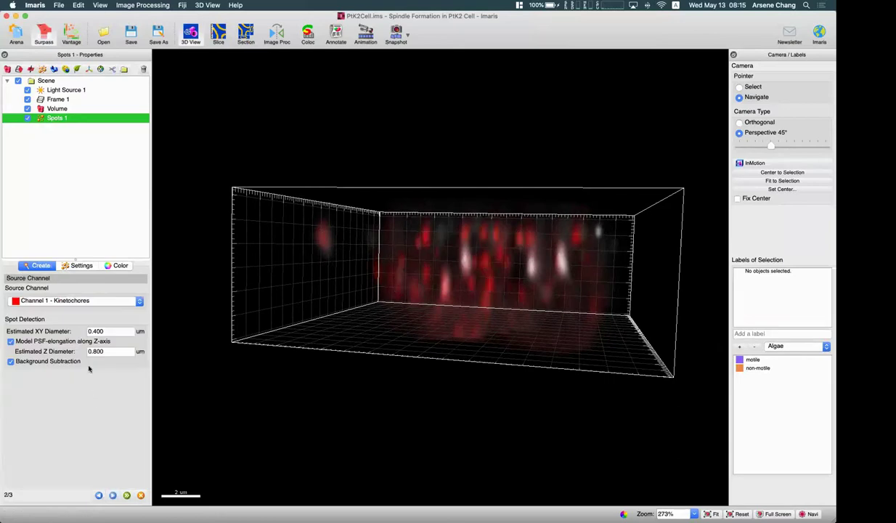
click(111, 351)
text(1)
click(127, 494)
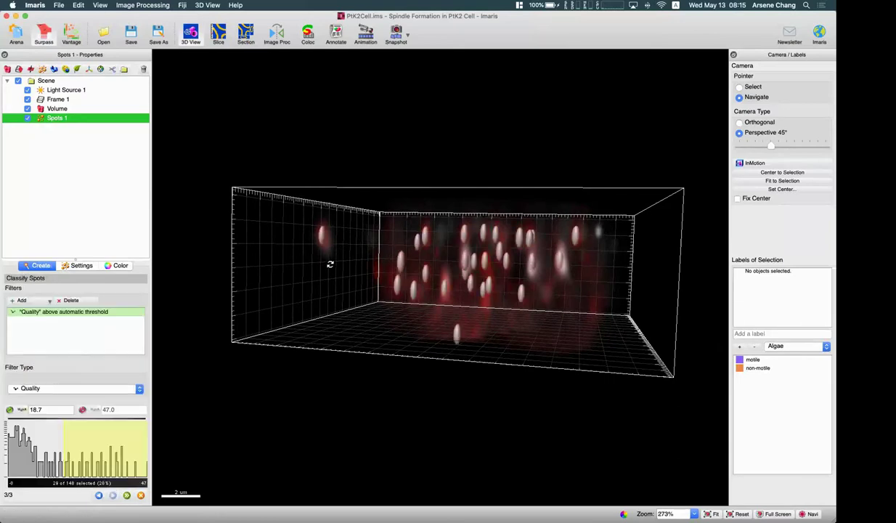
- Set the Quality threshold to 12.7, keeping 40 of the 148 kinetochore spots
drag(330, 260, 245, 318)
drag(56, 436, 45, 436)
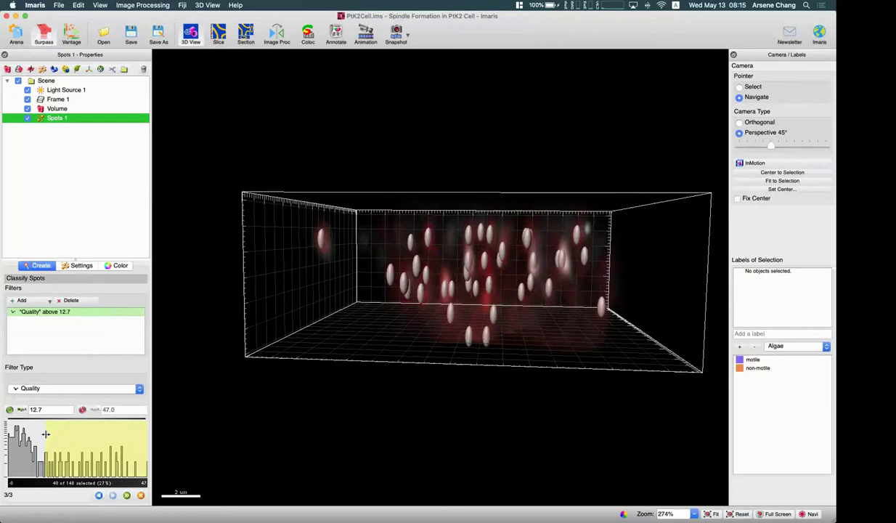
drag(307, 329, 280, 344)
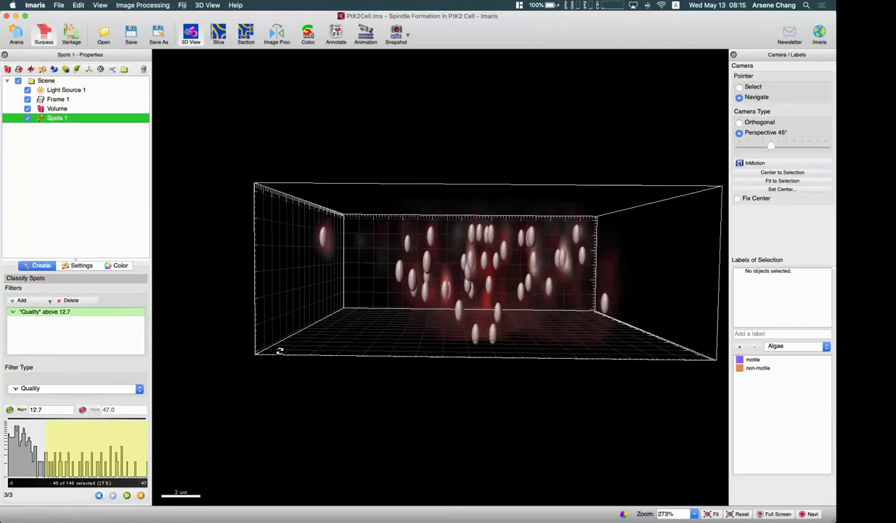
- Finish the kinetochore spots and rename Spots 1 to Red
click(125, 497)
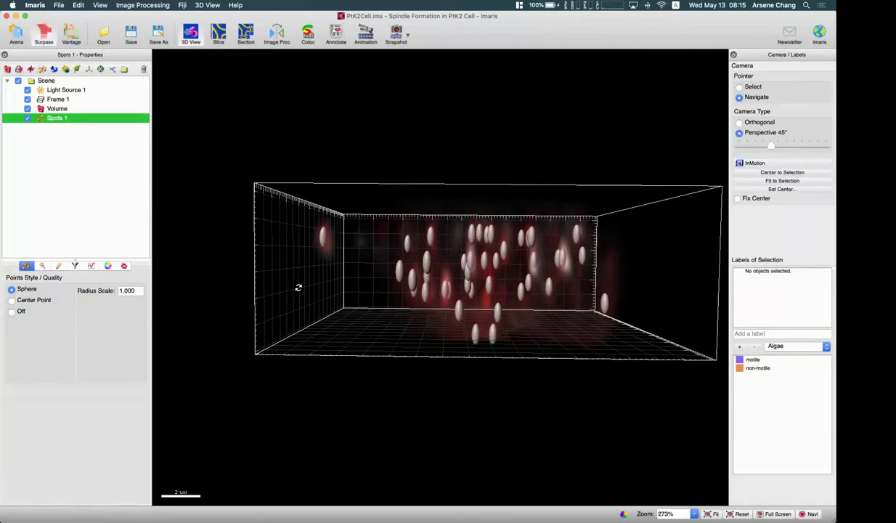
drag(355, 276, 326, 271)
click(64, 118)
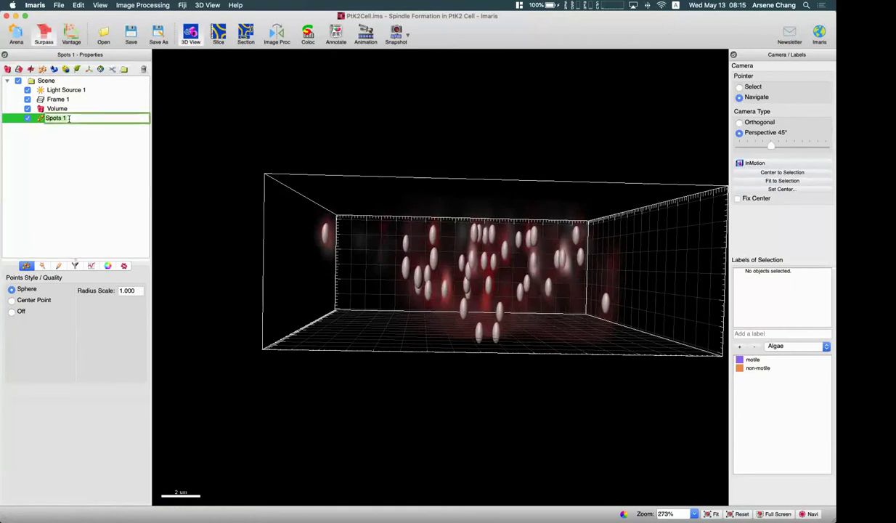
text(Red)
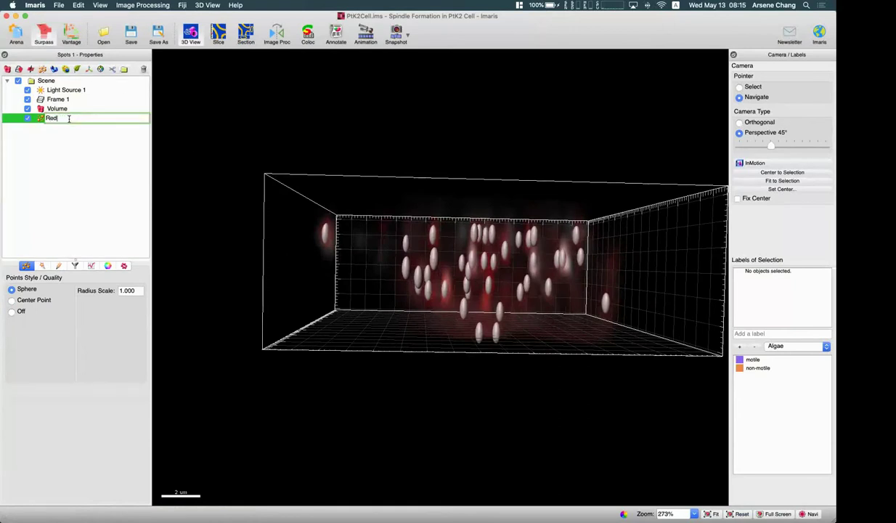
key(Return)
- Check in Statistics that Red holds 40 spots and colour the spots red
drag(226, 183, 276, 232)
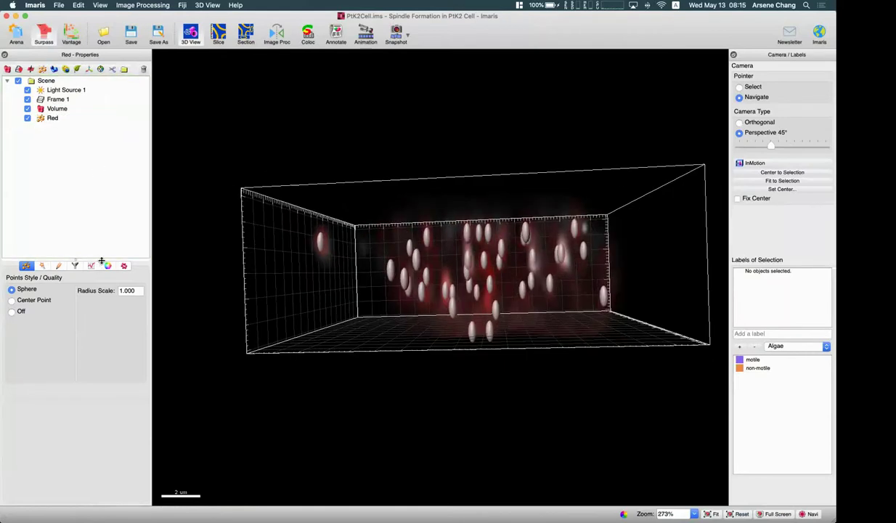
click(91, 265)
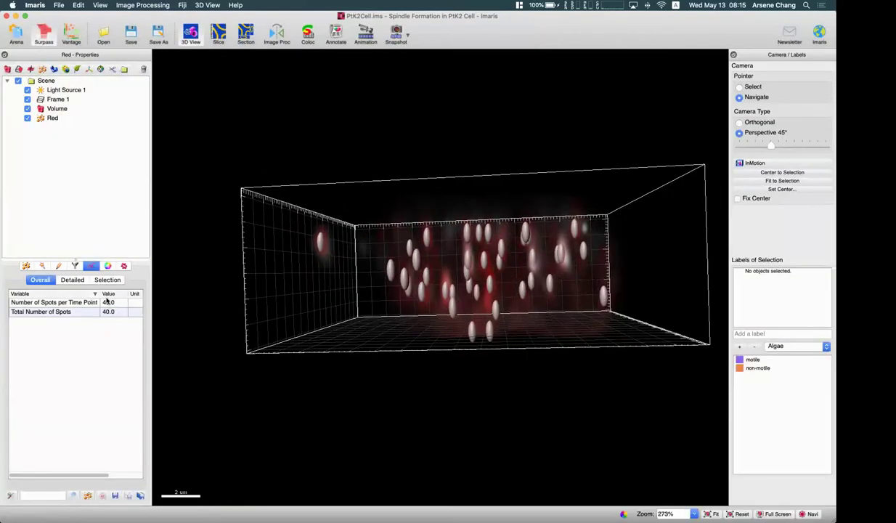
mouse_move(324, 242)
mouse_down()
mouse_move(363, 240)
mouse_move(338, 237)
mouse_up()
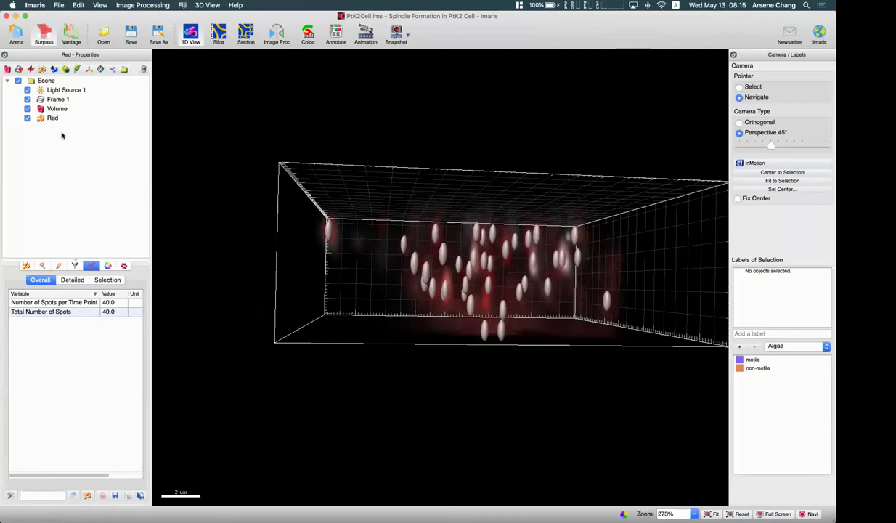
click(55, 117)
click(107, 266)
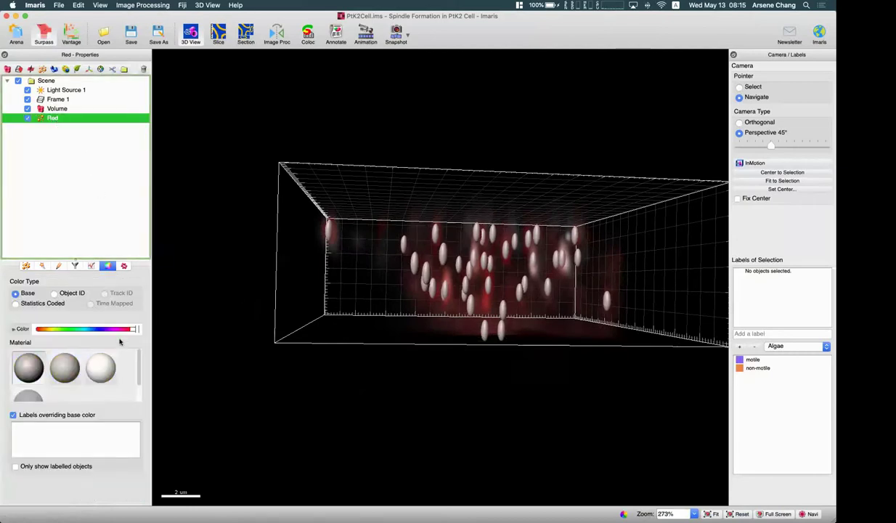
click(125, 329)
- Hide the Kinetochores channel and the Red spots, leaving only the white Dynactin signal
mouse_move(371, 244)
mouse_down()
mouse_move(394, 247)
mouse_move(355, 241)
mouse_up()
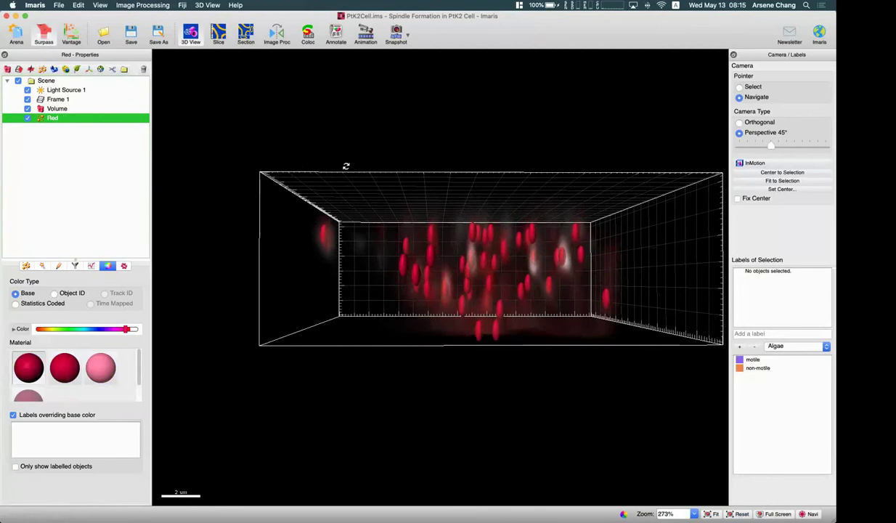
key(super+d)
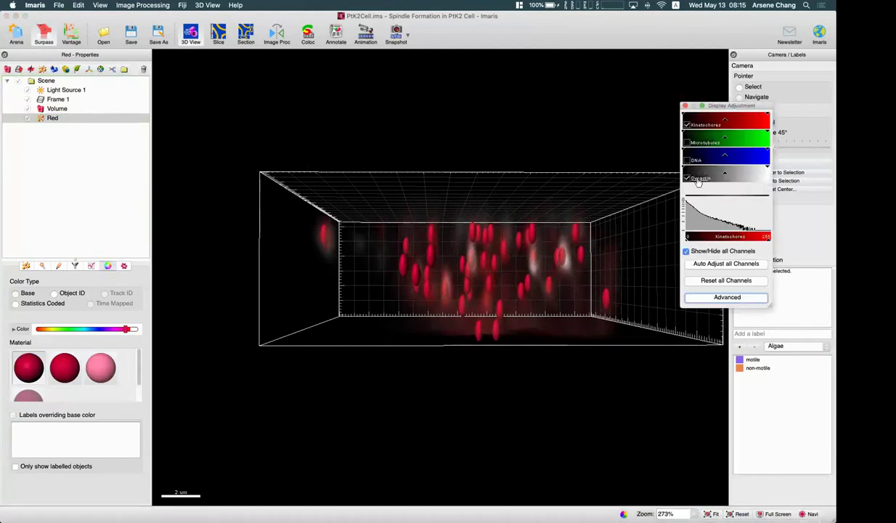
click(687, 127)
drag(472, 220, 492, 217)
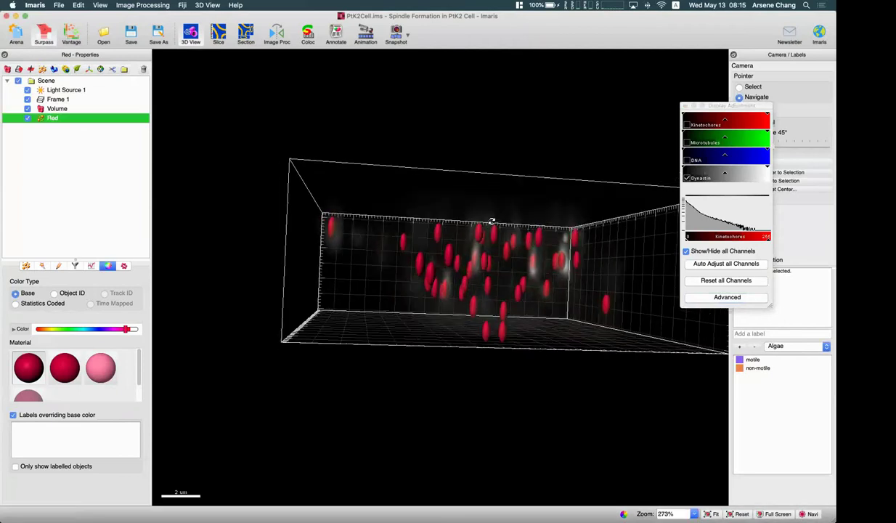
click(28, 118)
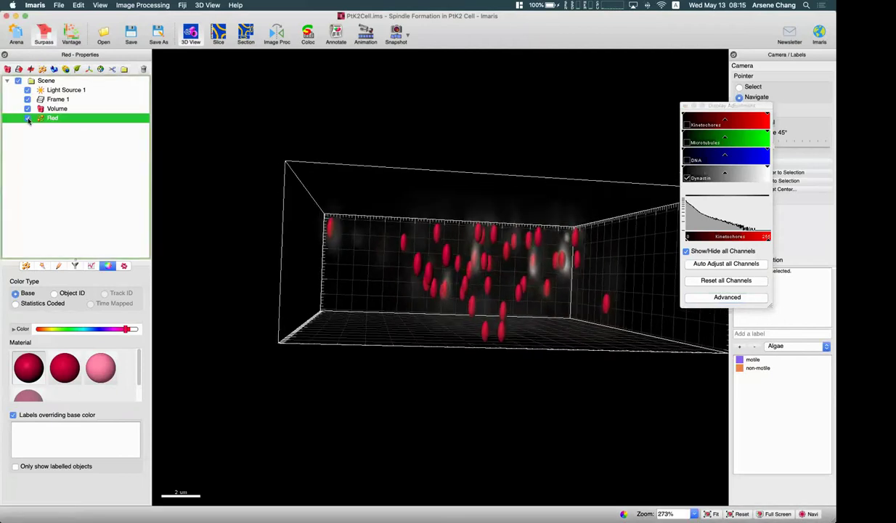
click(42, 69)
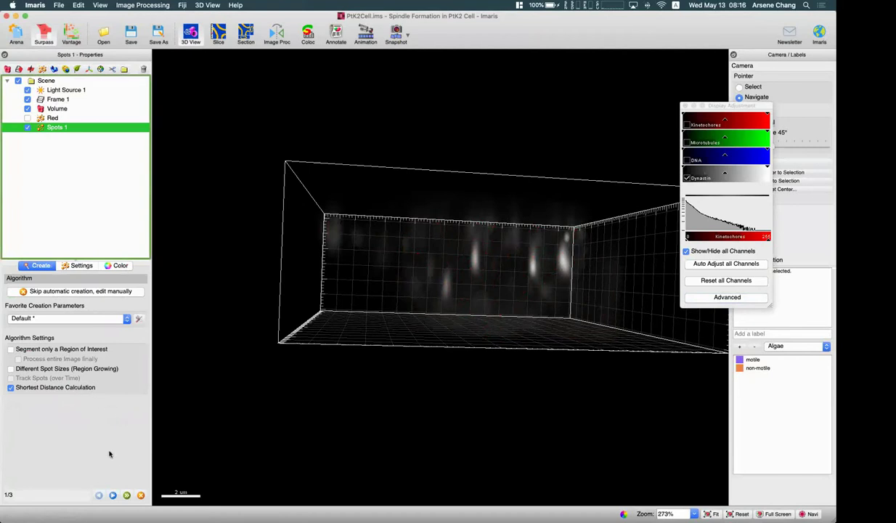
- Choose Channel 4 - Dynactin as the spot source and measure a Dynactin spot in Slice view
click(113, 495)
click(62, 304)
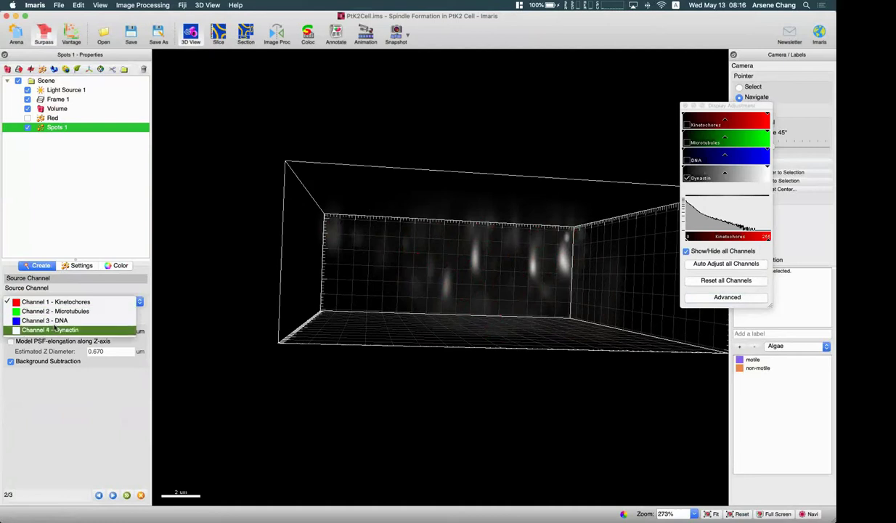
click(102, 326)
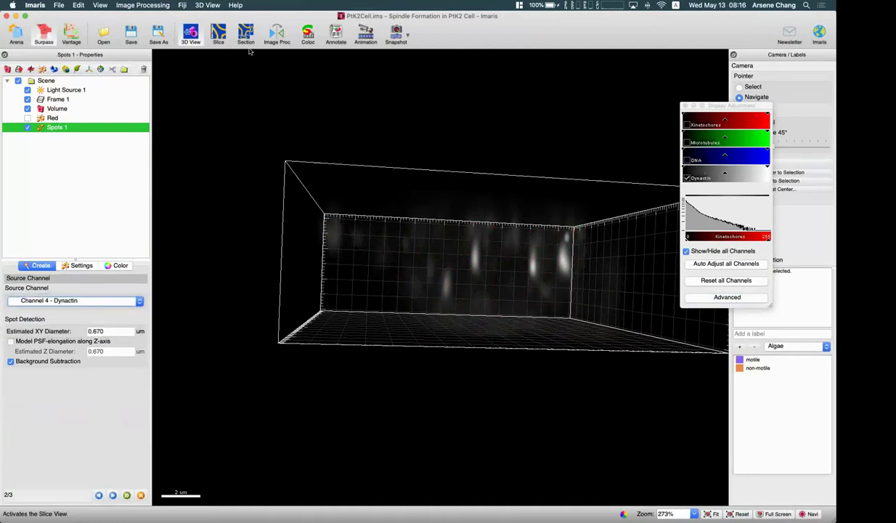
click(218, 33)
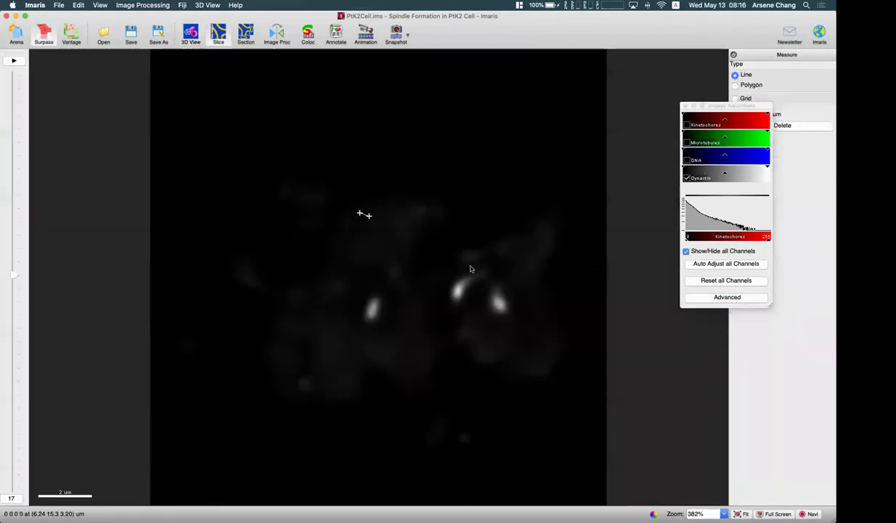
click(372, 310)
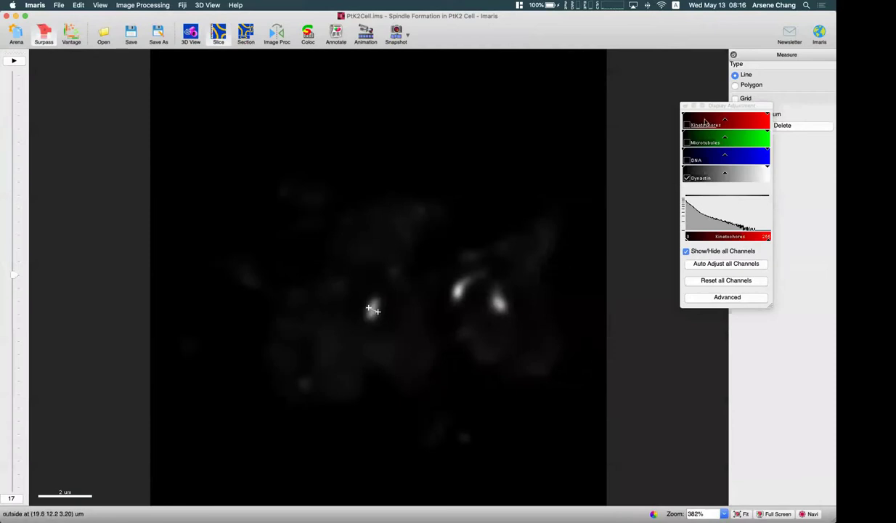
click(685, 106)
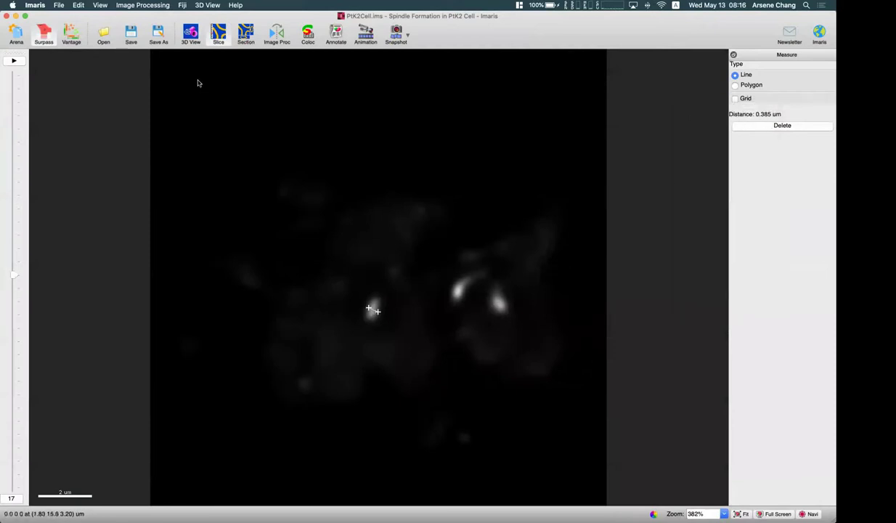
click(190, 34)
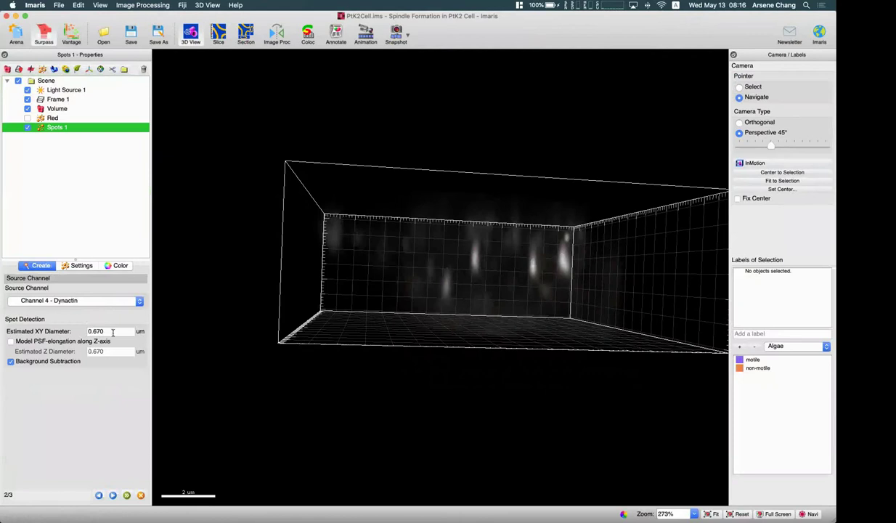
- Set the spot size to 0.670 µm XY with Z elongation at 0.800 µm, then run detection
drag(294, 290, 240, 289)
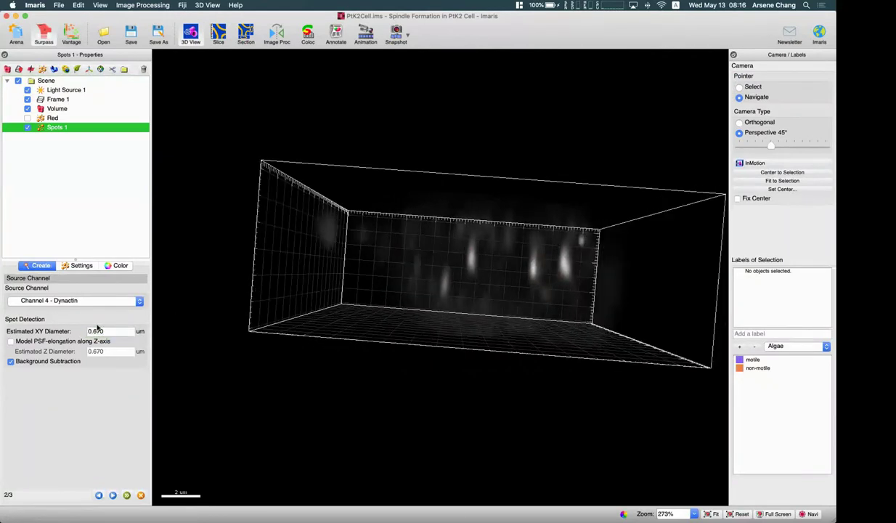
click(98, 331)
text(0)
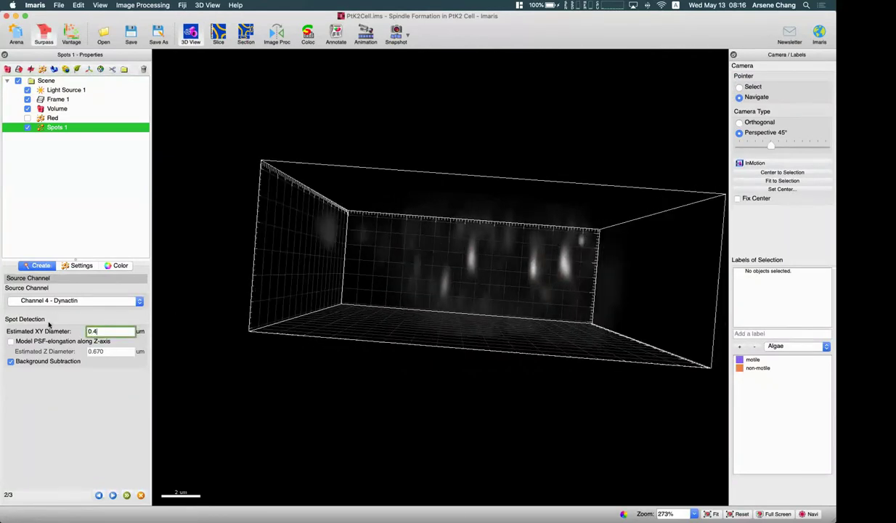
text(.4)
click(22, 341)
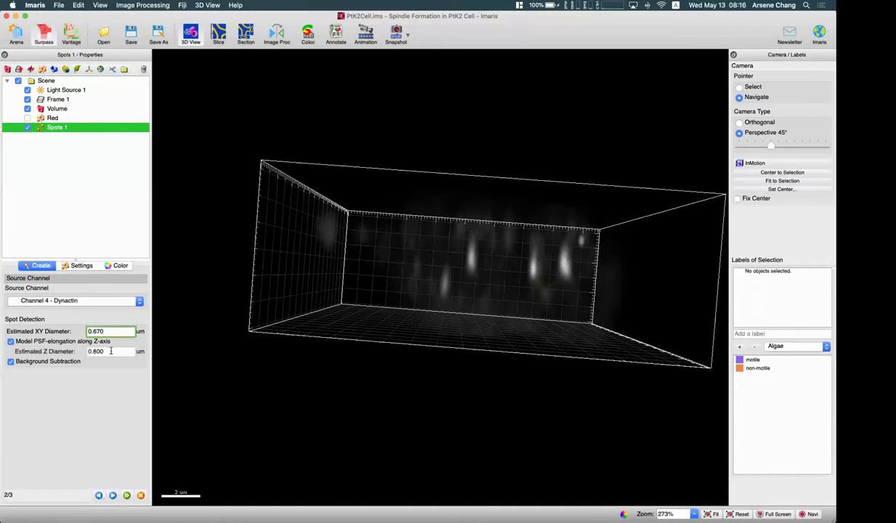
click(111, 351)
click(90, 332)
click(113, 494)
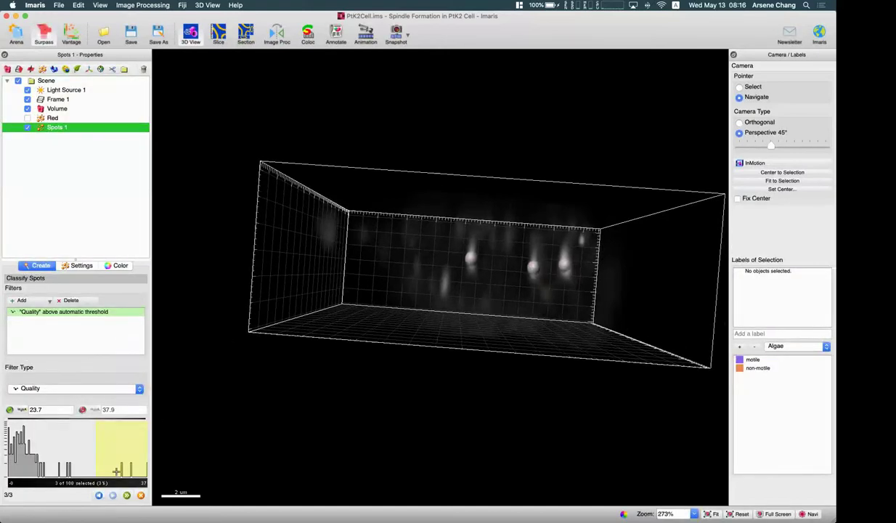
- Raise the estimated Z diameter to 1.50 µm and rerun the Dynactin spot detection
click(99, 495)
click(108, 351)
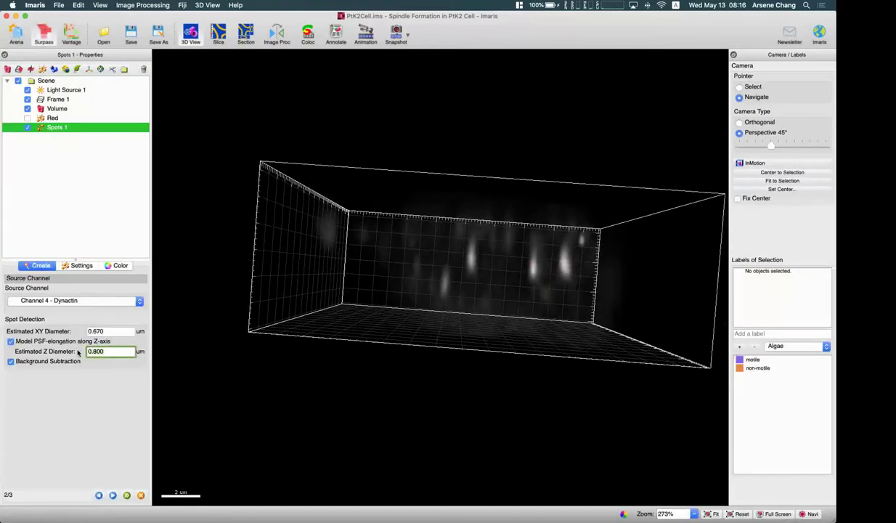
text(1.2)
click(113, 495)
drag(309, 336, 283, 346)
click(99, 494)
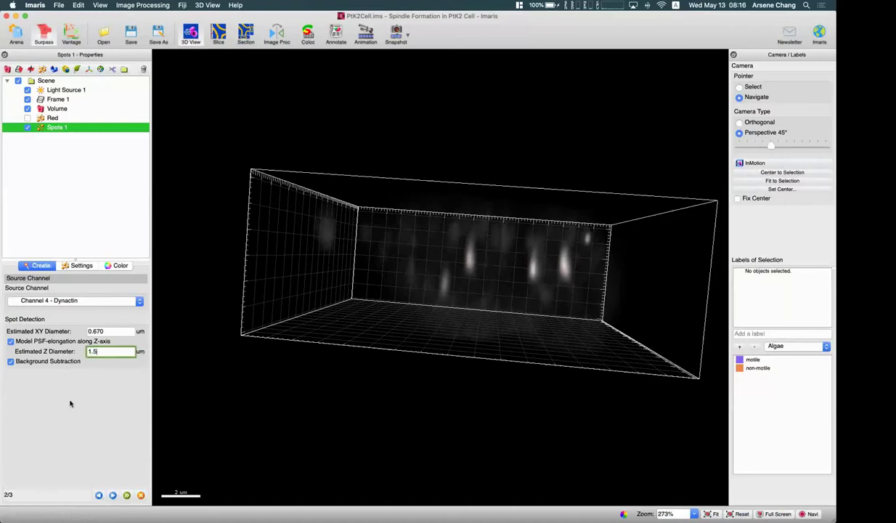
click(91, 331)
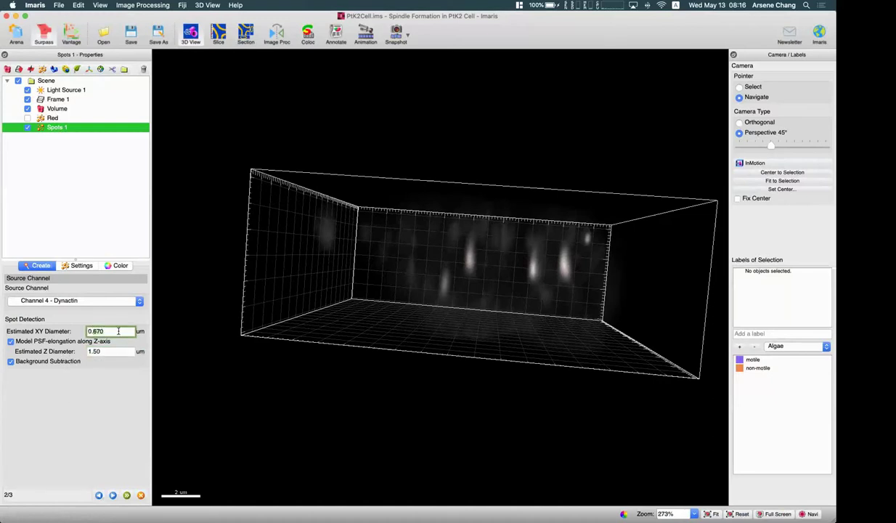
click(127, 495)
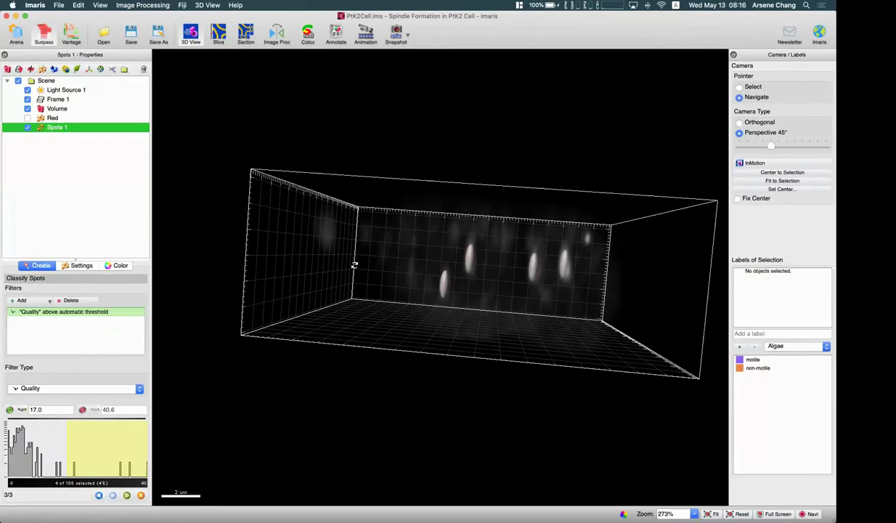
- Lower the Quality threshold to 13.3, keeping 6 of the candidate spots
drag(355, 265, 447, 290)
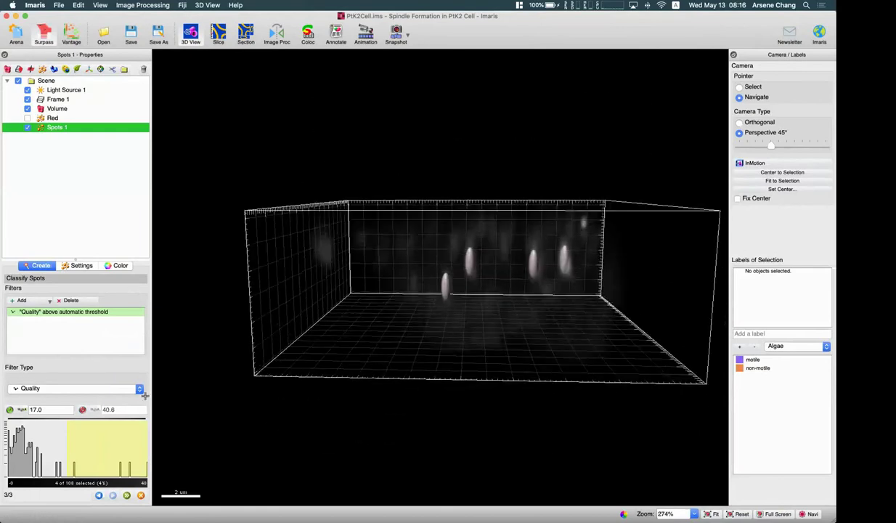
click(54, 442)
drag(362, 300, 342, 313)
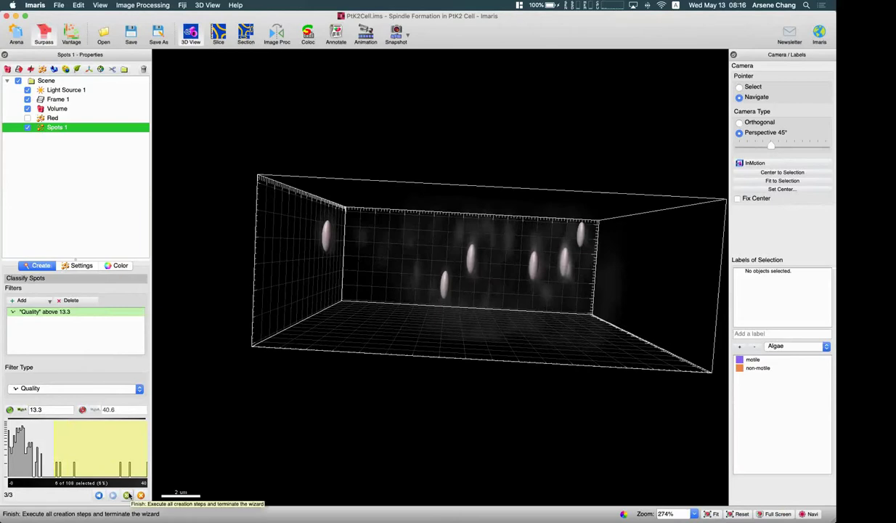
- Finish the Dynactin spots and rename the new Spots 1 object to White
click(127, 495)
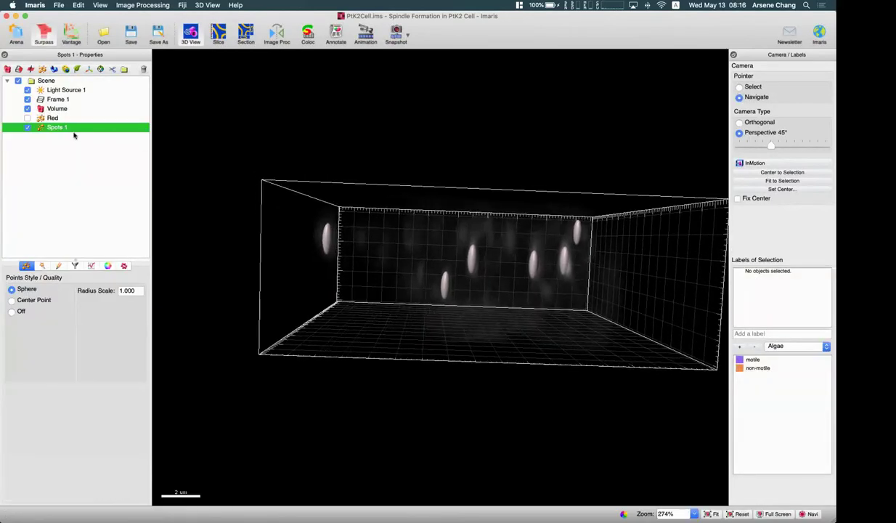
double_click(59, 128)
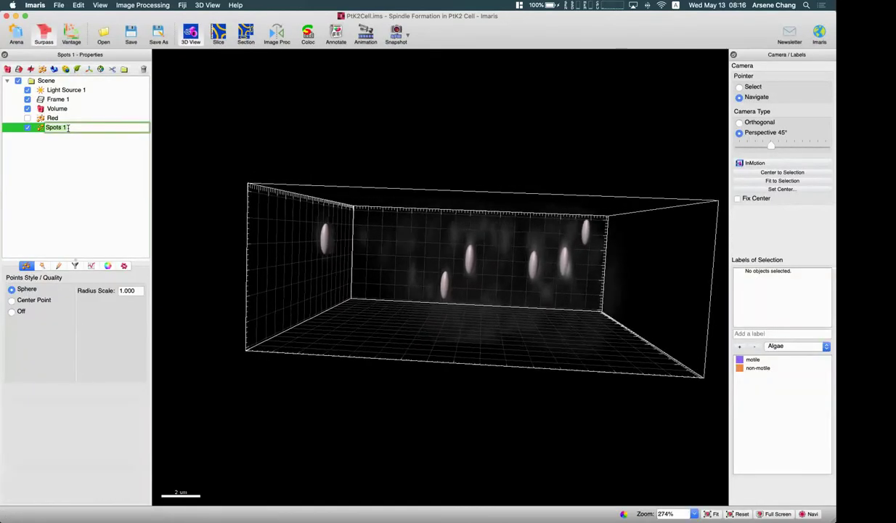
text(White)
click(90, 158)
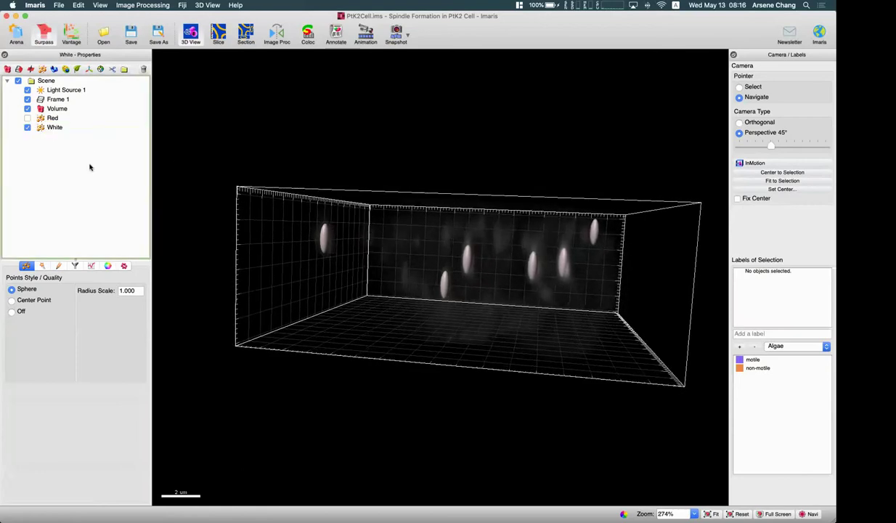
- Show the Red spots, hide the Volume, and zoom out to view both spot sets
click(28, 118)
click(28, 108)
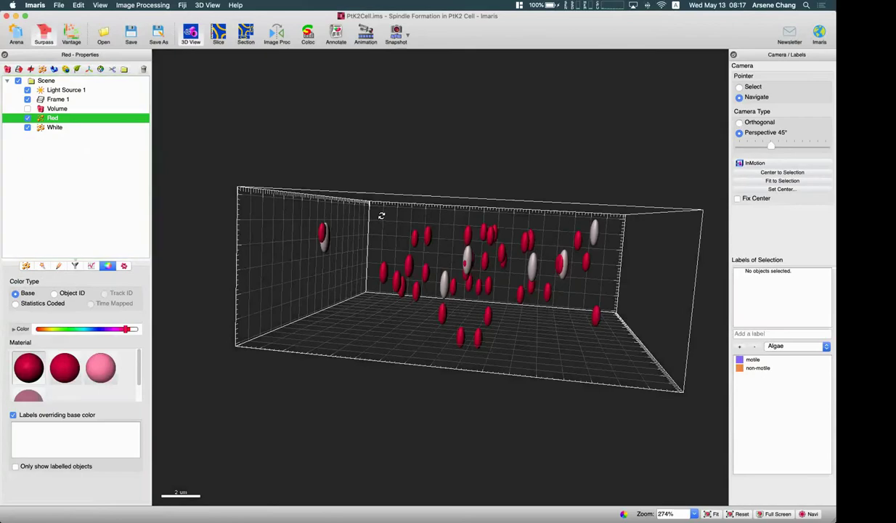
drag(380, 212, 547, 200)
scroll(489, 279, down, 3)
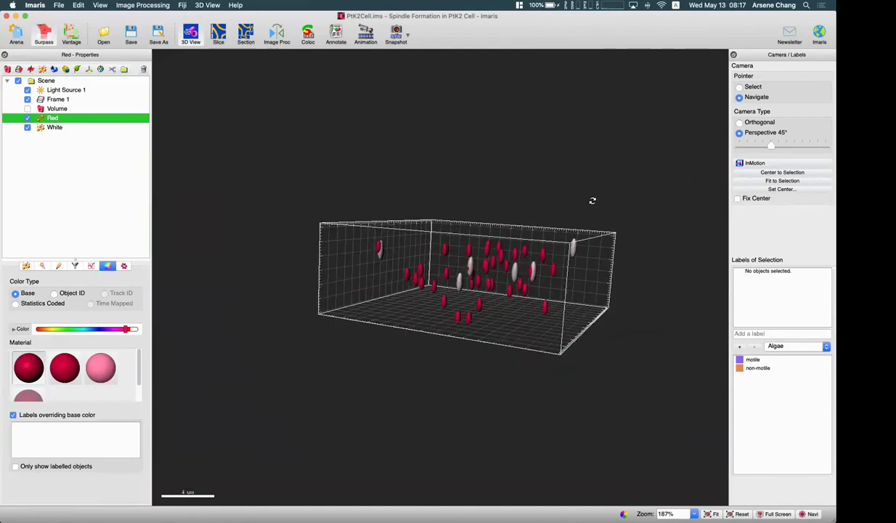
drag(486, 291, 399, 258)
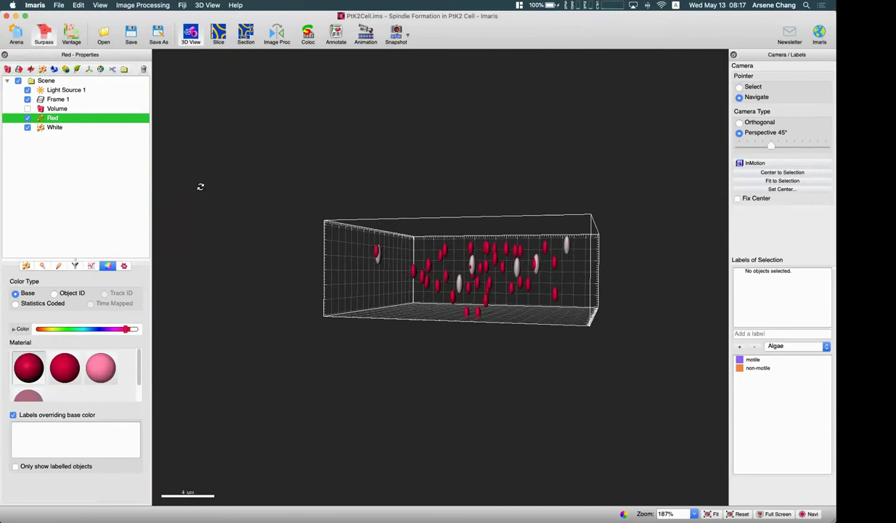
drag(332, 196, 374, 223)
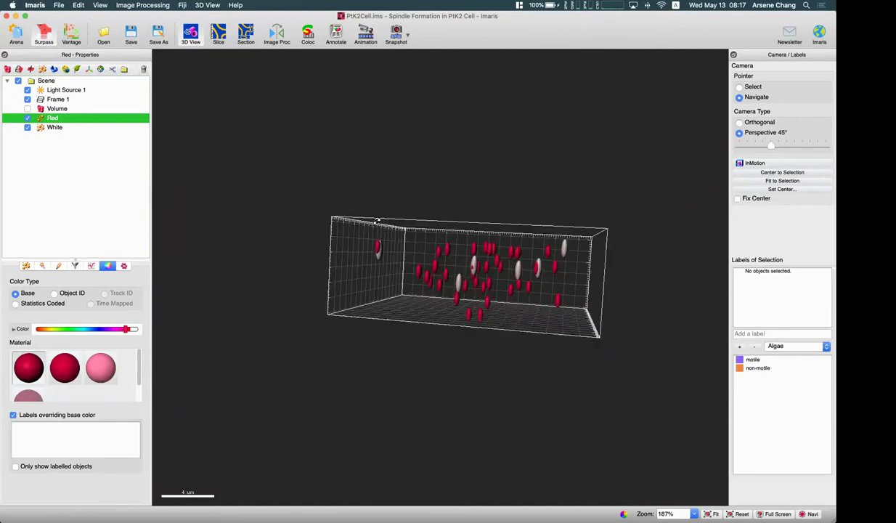
- Delete the extra Spots 1 object, leaving only the Red and White spot objects
click(58, 266)
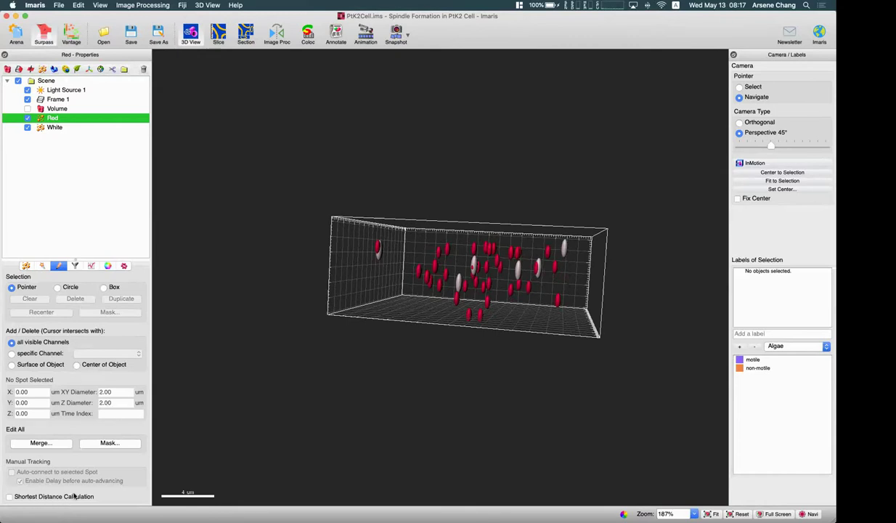
click(42, 69)
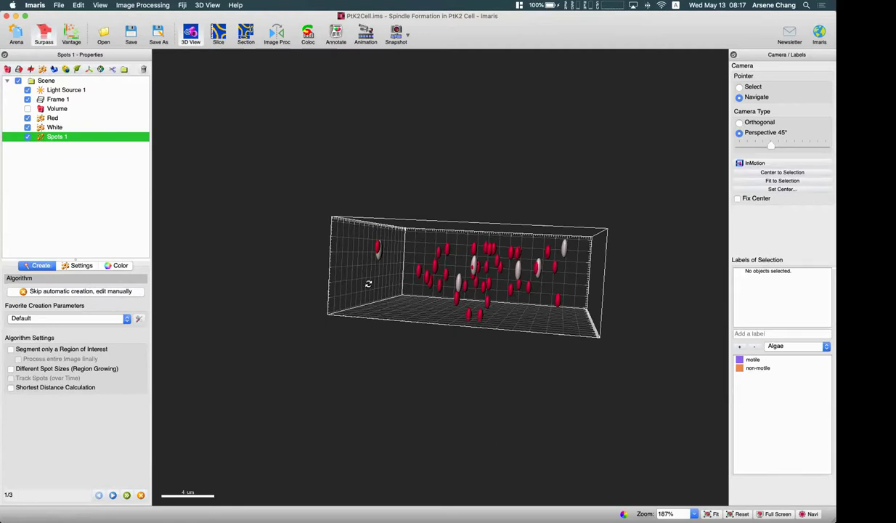
drag(368, 284, 388, 265)
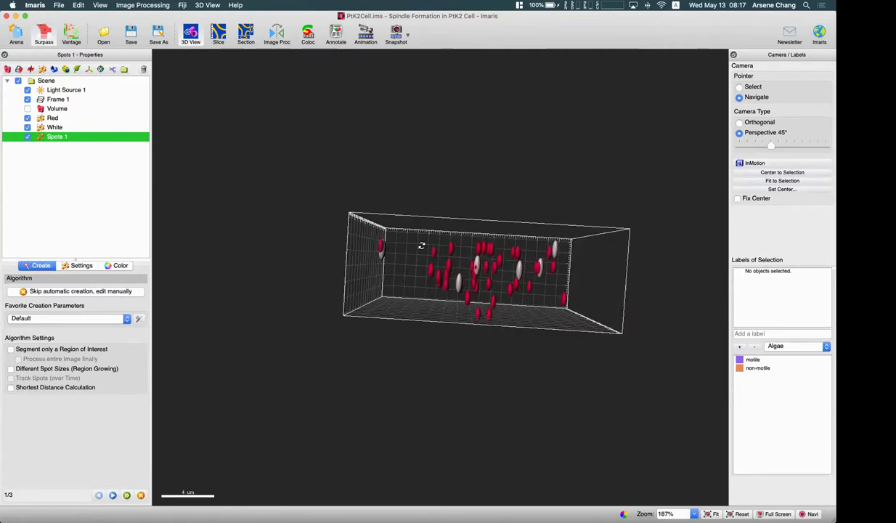
drag(439, 242, 456, 262)
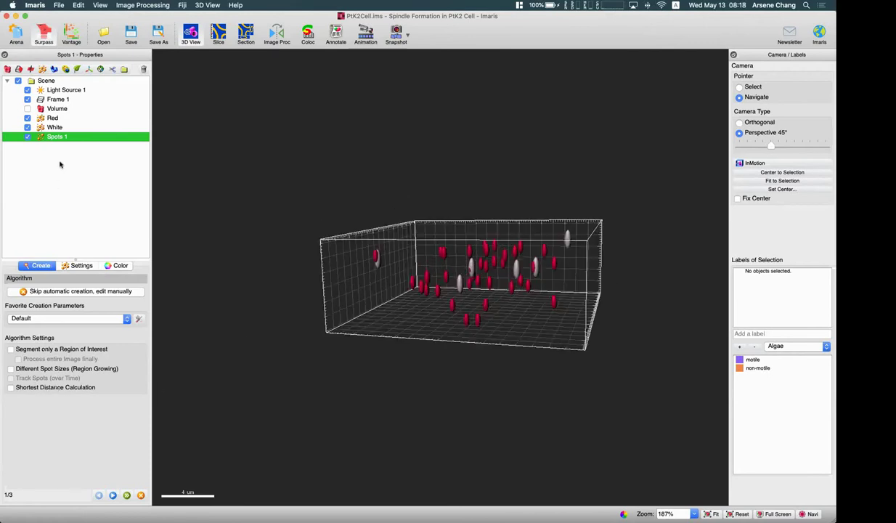
click(142, 69)
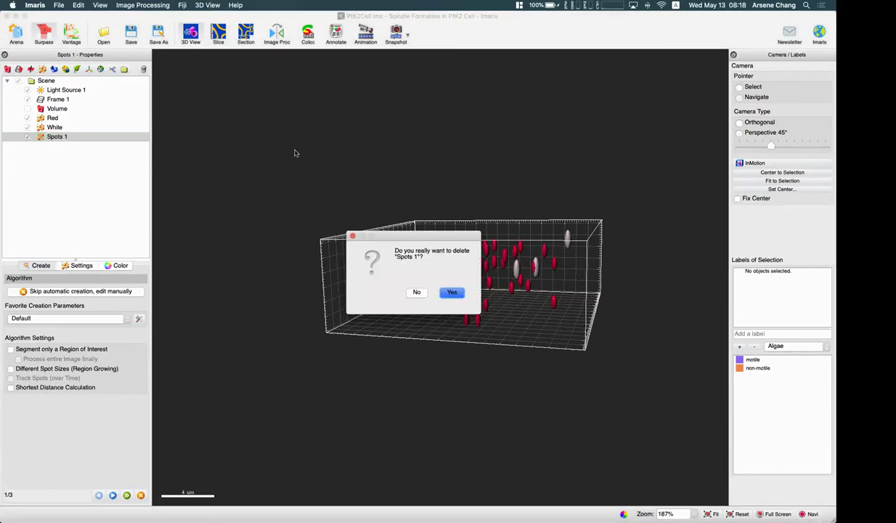
click(450, 291)
click(85, 118)
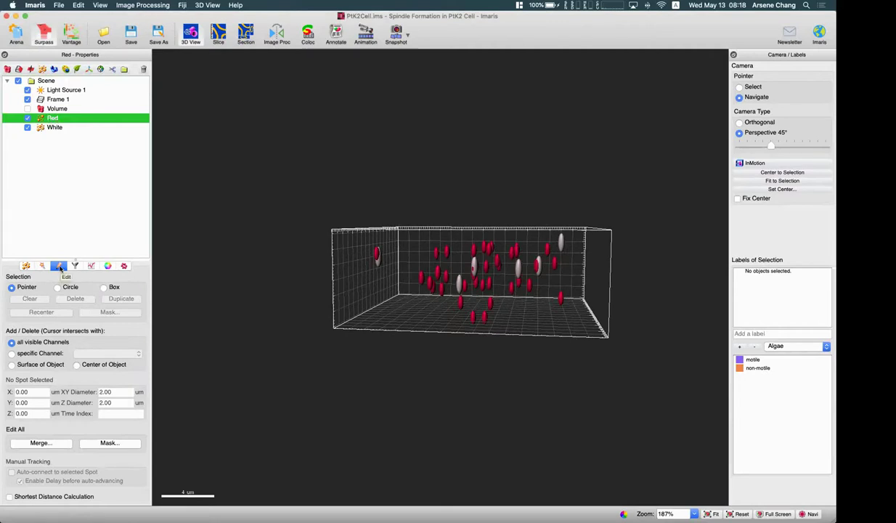
- Enable Shortest Distance Calculation for both the Red and the White spots
click(26, 496)
click(55, 127)
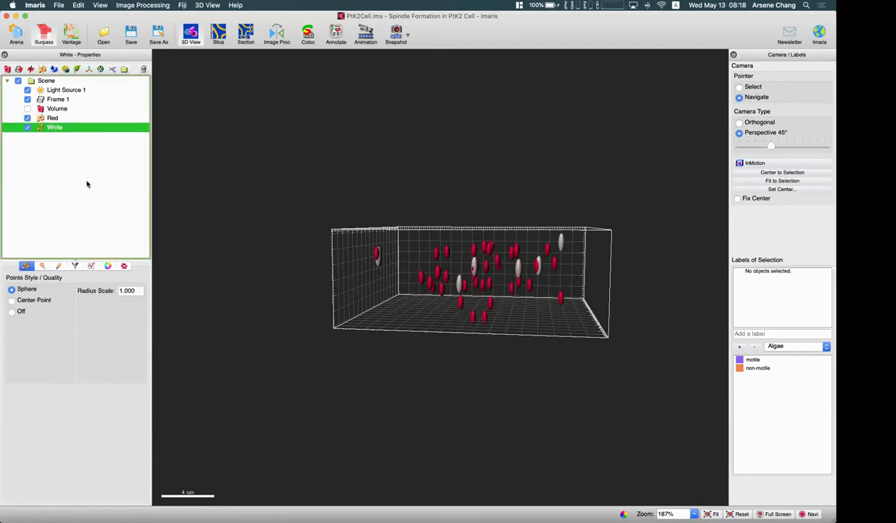
click(57, 266)
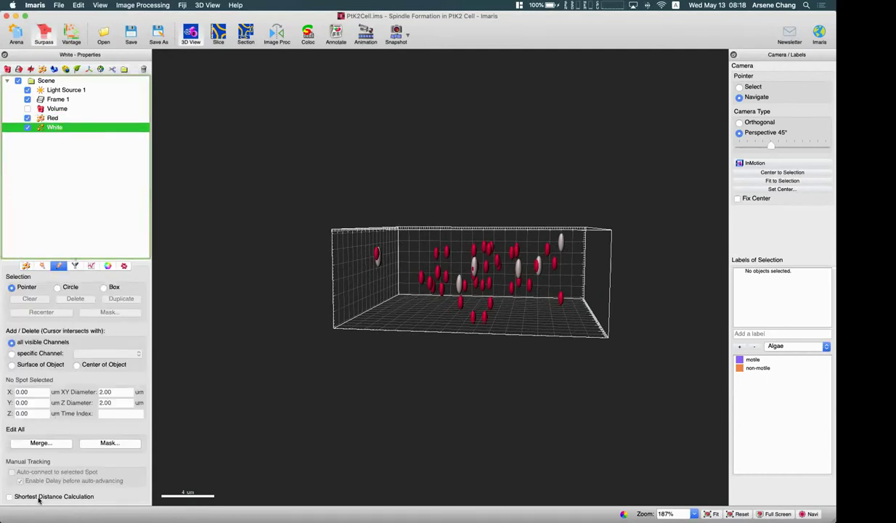
click(39, 498)
drag(407, 277, 436, 279)
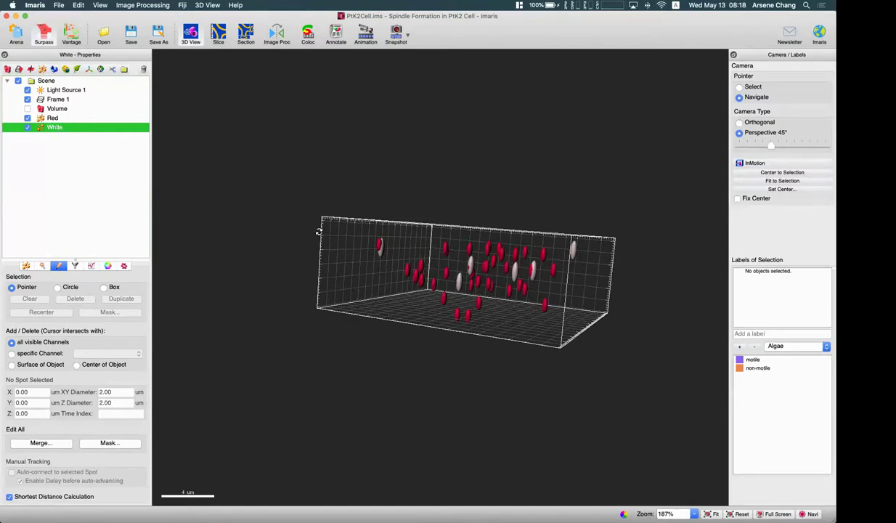
drag(316, 232, 502, 207)
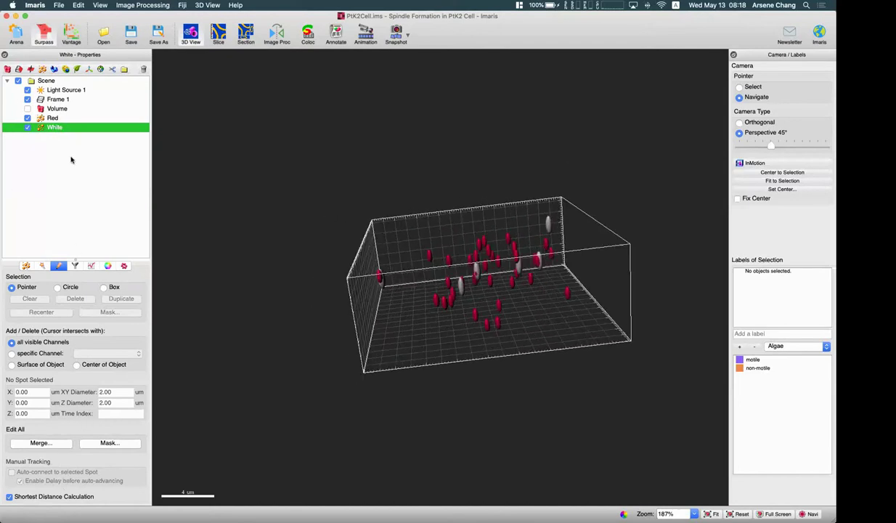
click(54, 118)
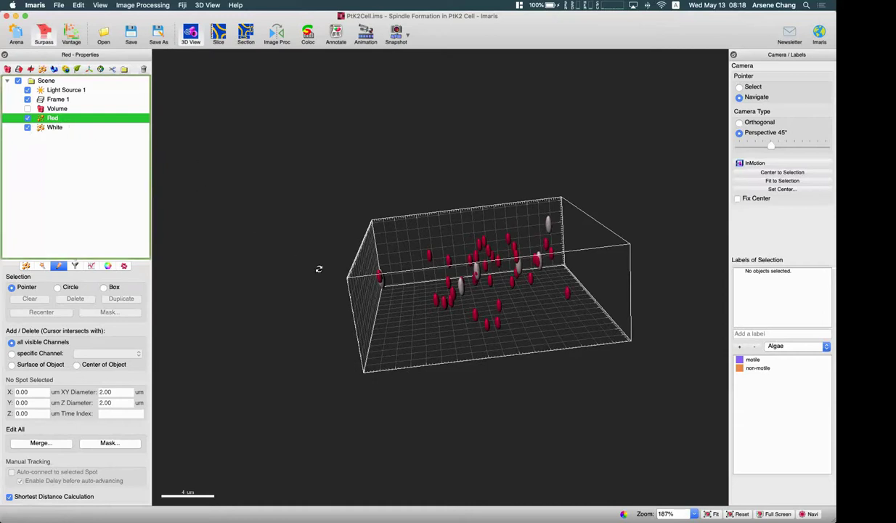
drag(318, 265, 348, 236)
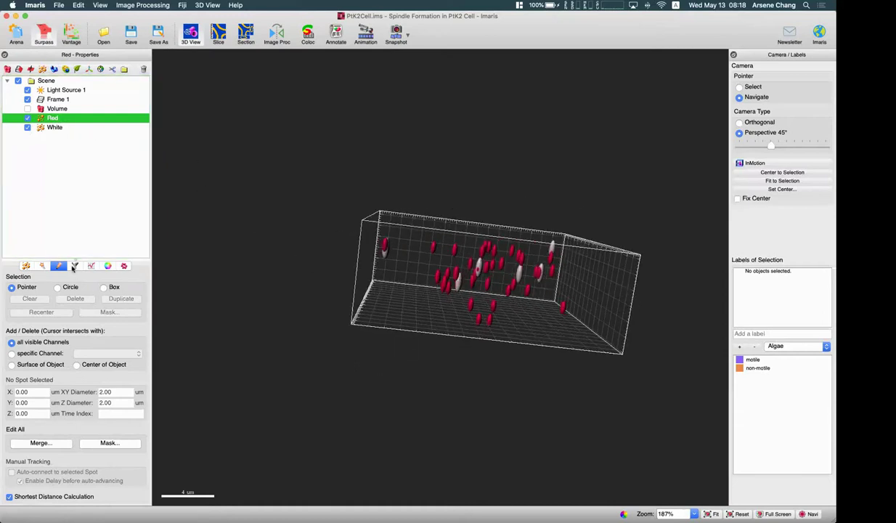
- Show Red's detailed per-spot Area statistics and open the visible-statistics configuration
click(90, 267)
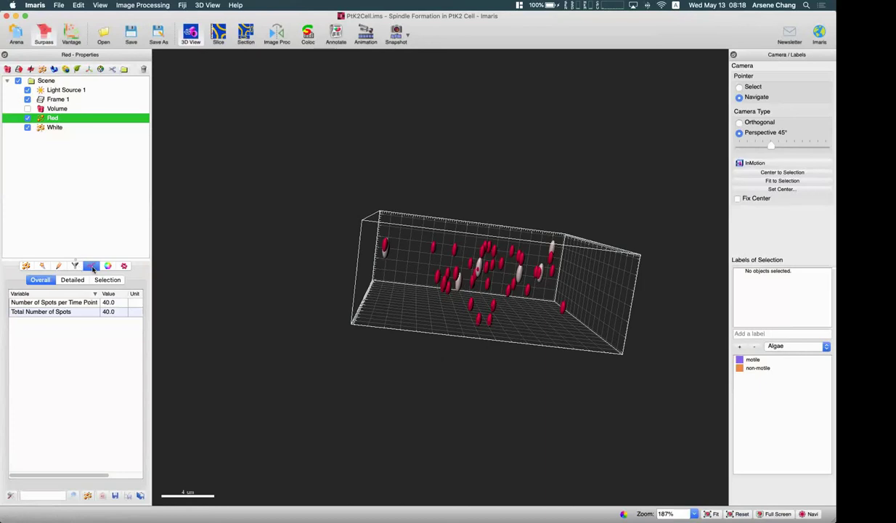
click(84, 279)
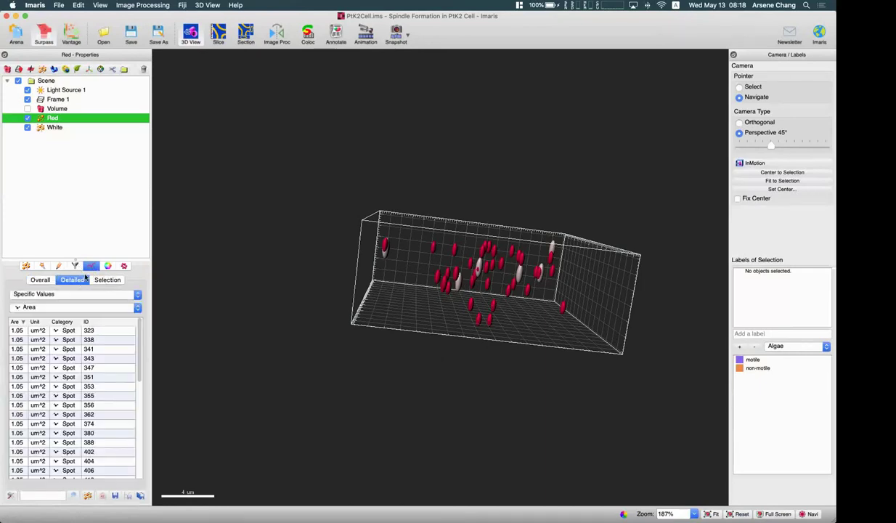
click(93, 307)
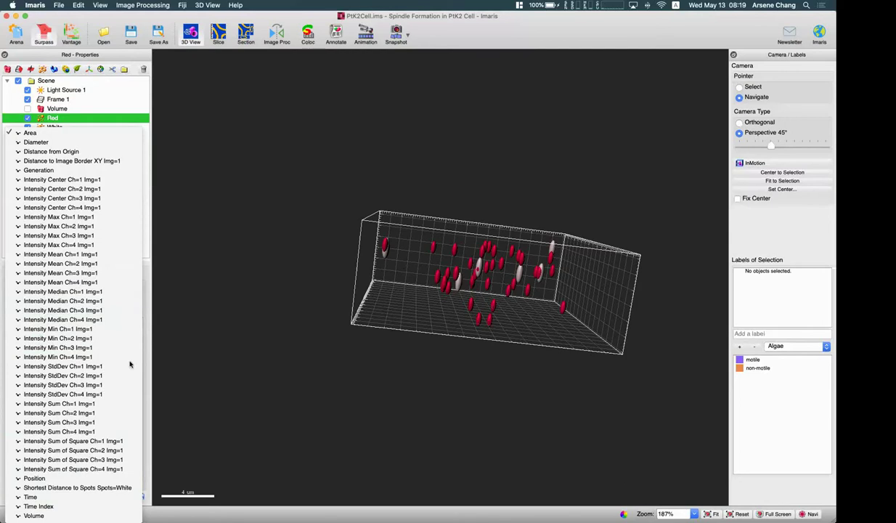
key(Escape)
click(11, 496)
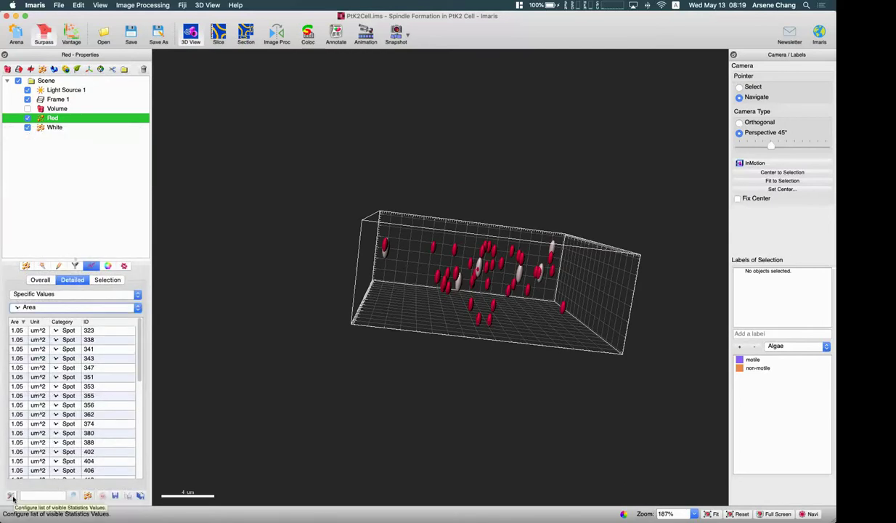
- Look through the enabled Spots statistics in Preferences, then close it with OK
scroll(410, 218, down, 15)
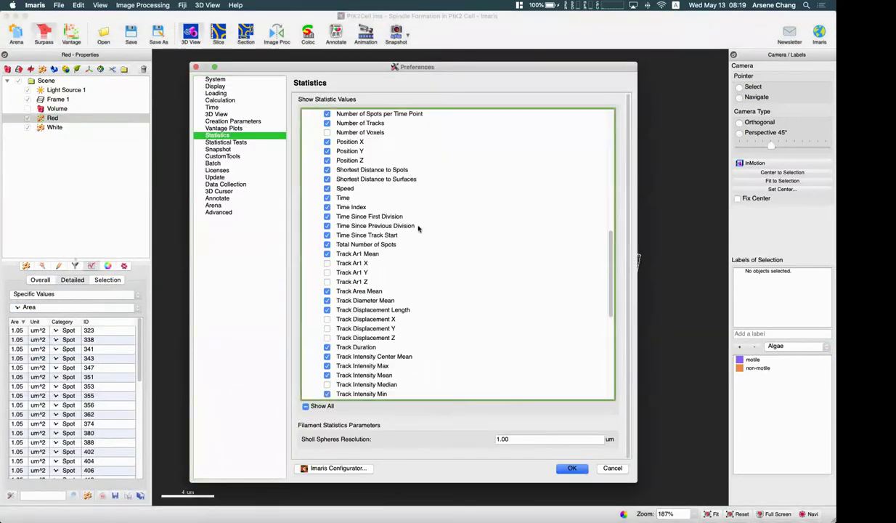
scroll(410, 233, up, 10)
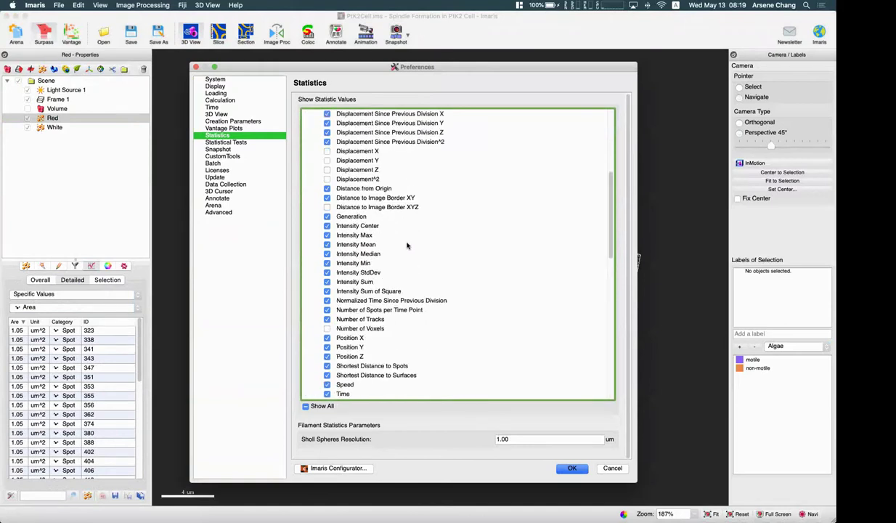
scroll(398, 204, up, 5)
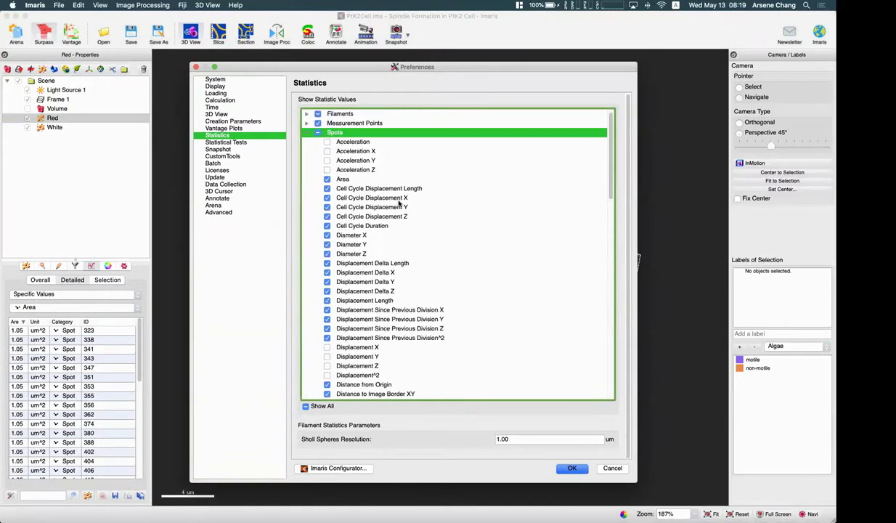
scroll(395, 211, down, 5)
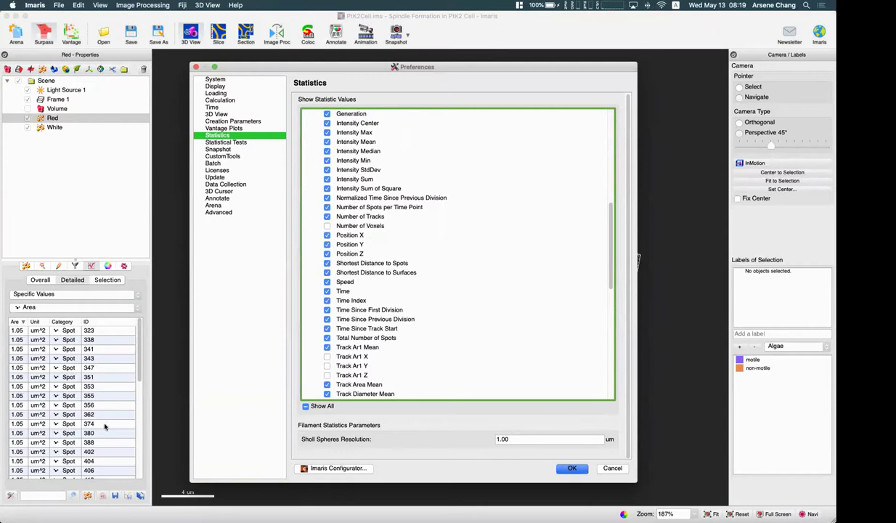
click(592, 469)
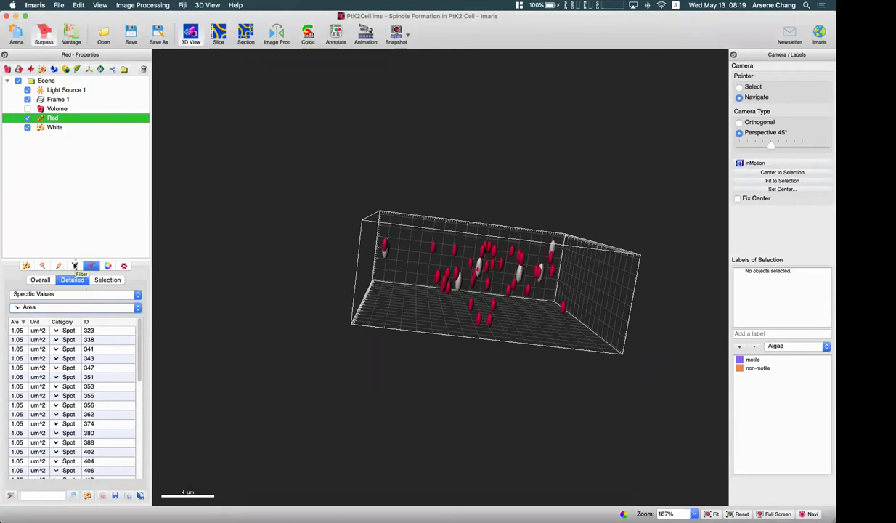
- Add a Red filter on Shortest Distance to Spots White using only an upper threshold of 0
click(75, 266)
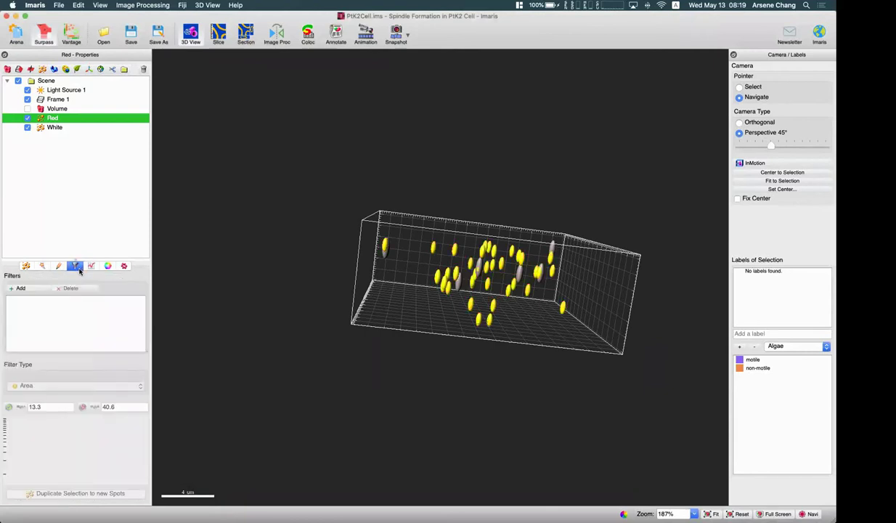
click(37, 289)
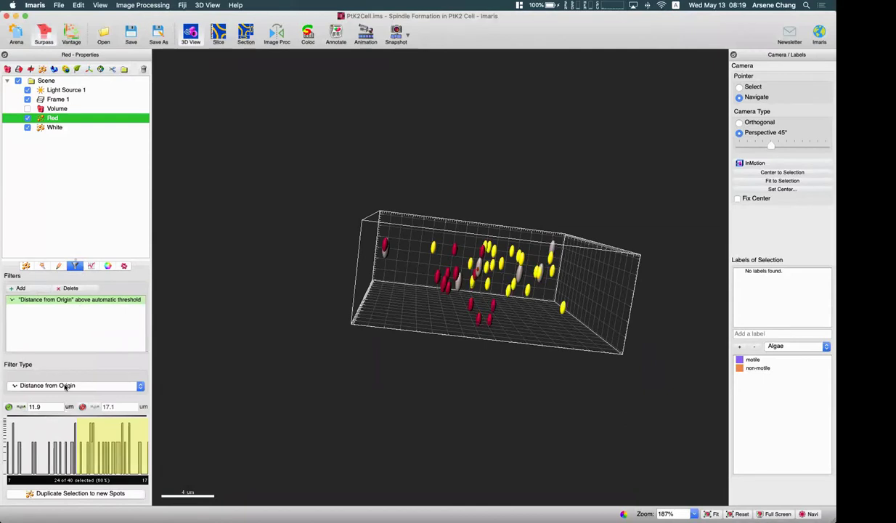
click(65, 385)
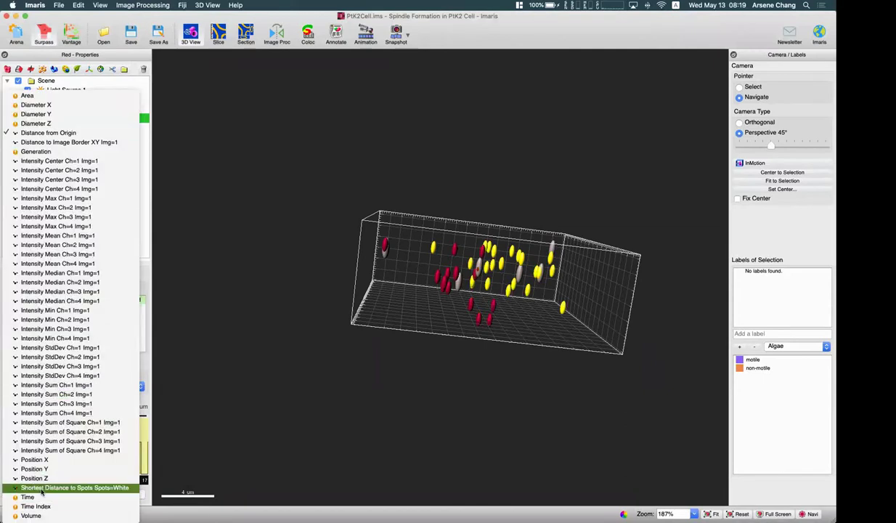
click(65, 488)
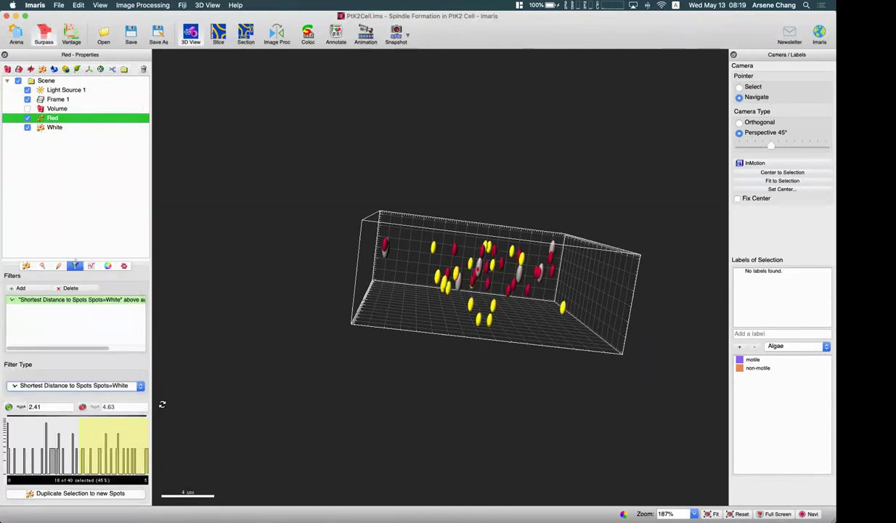
click(10, 407)
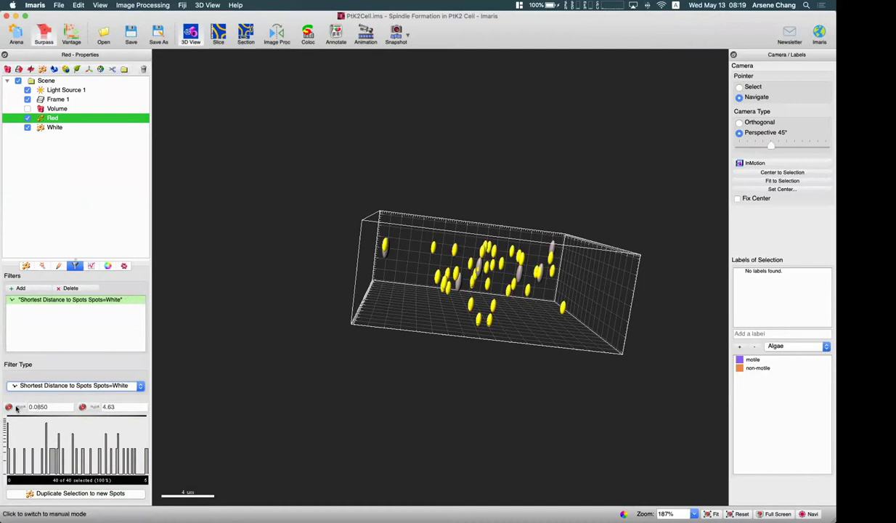
click(91, 406)
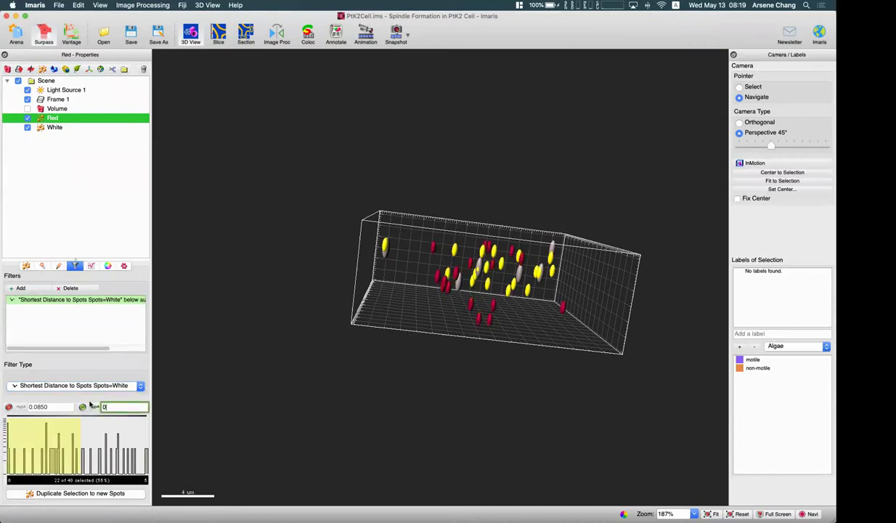
text(0)
key(Return)
drag(382, 263, 355, 250)
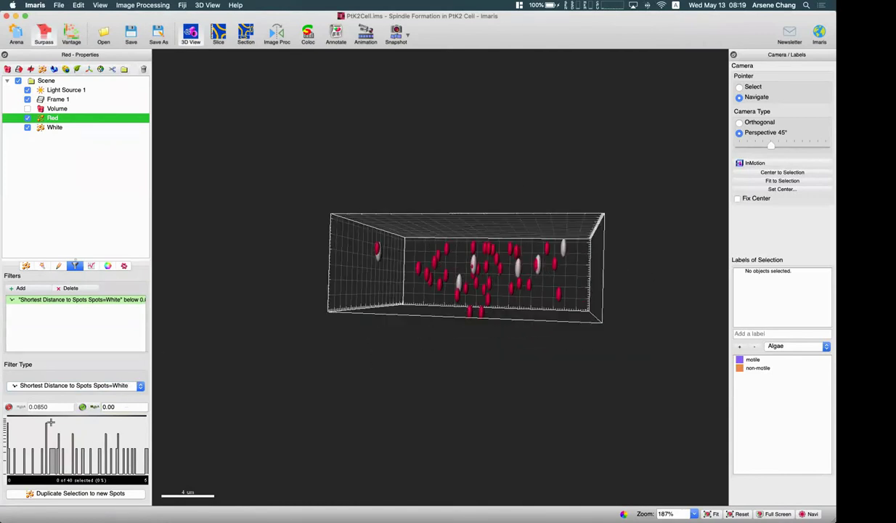
drag(247, 331, 88, 168)
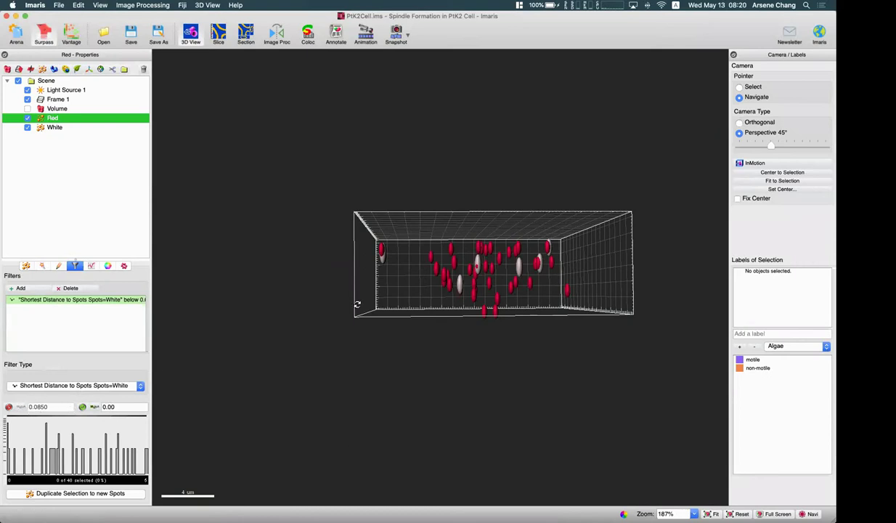
drag(442, 288, 433, 308)
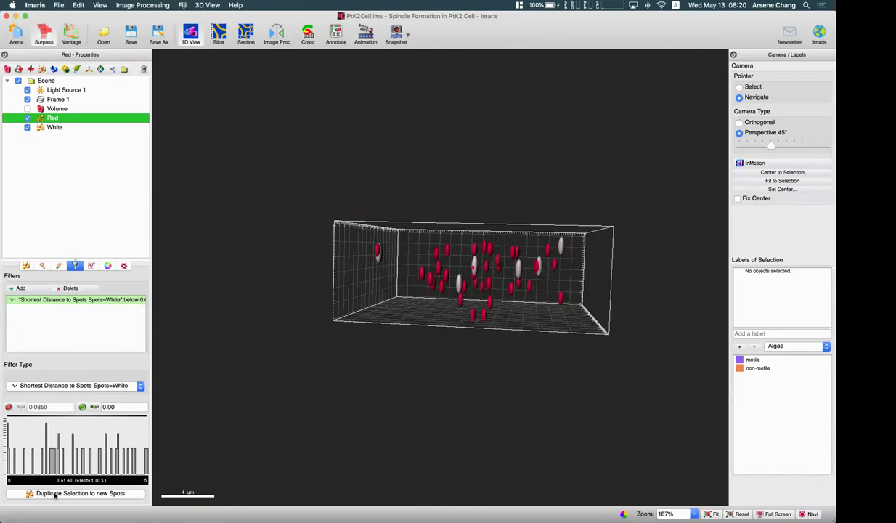
click(63, 209)
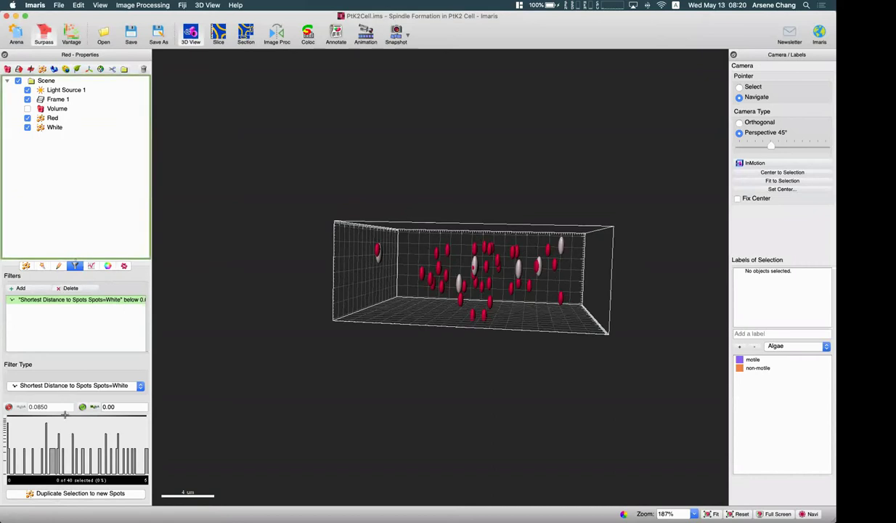
- Re-enable the upper threshold and drag it to 0.370, selecting 5 of 40 Red spots
drag(308, 320, 169, 381)
click(85, 407)
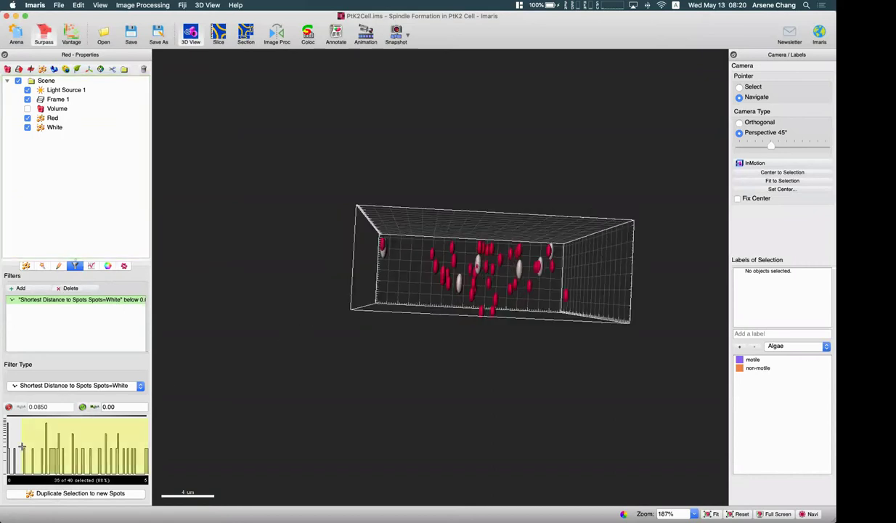
click(13, 435)
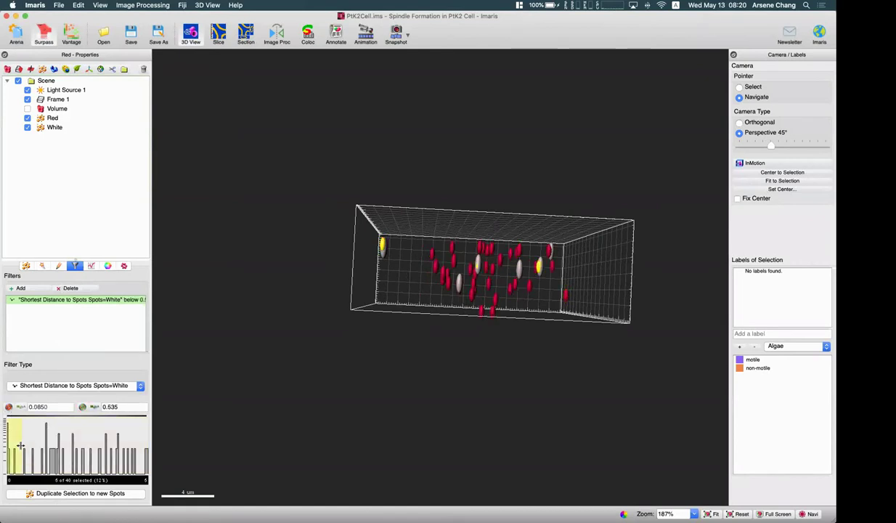
drag(11, 441, 17, 441)
drag(336, 317, 530, 280)
scroll(537, 281, up, 8)
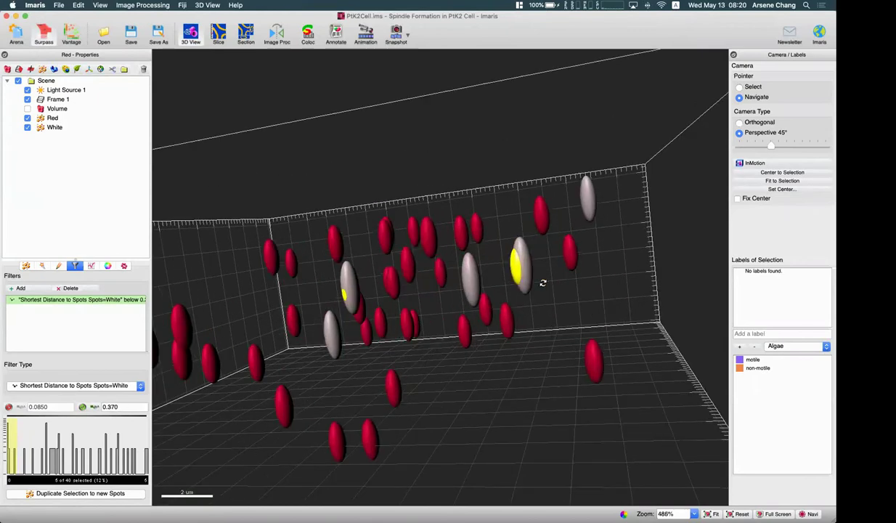
- Check the White spots' Filter tab, then return to the Red spots' filter
click(28, 129)
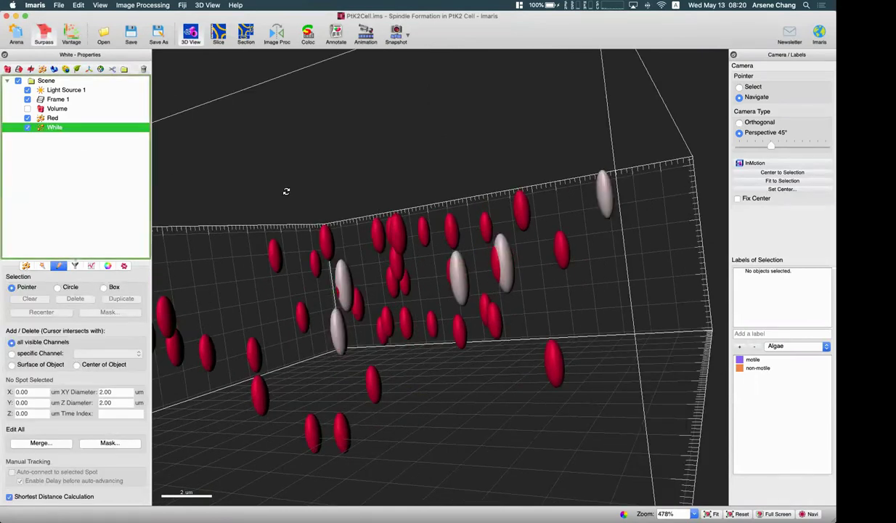
drag(286, 191, 312, 233)
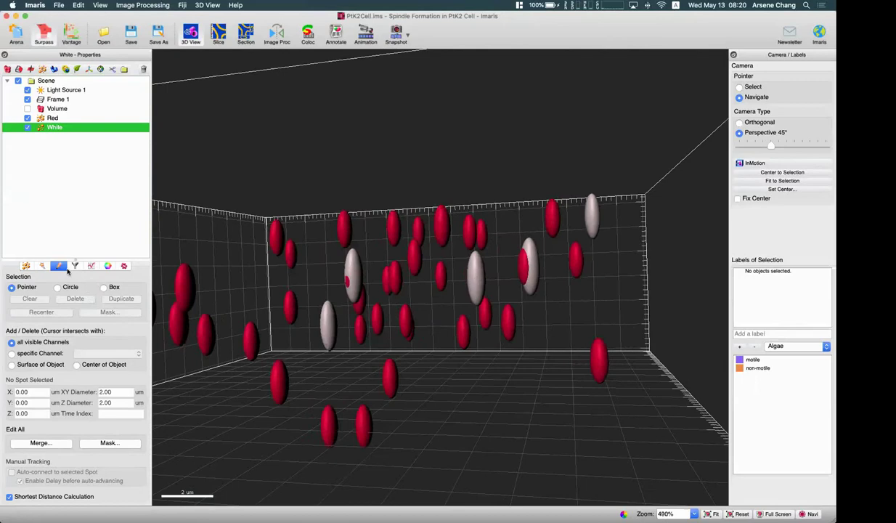
click(76, 266)
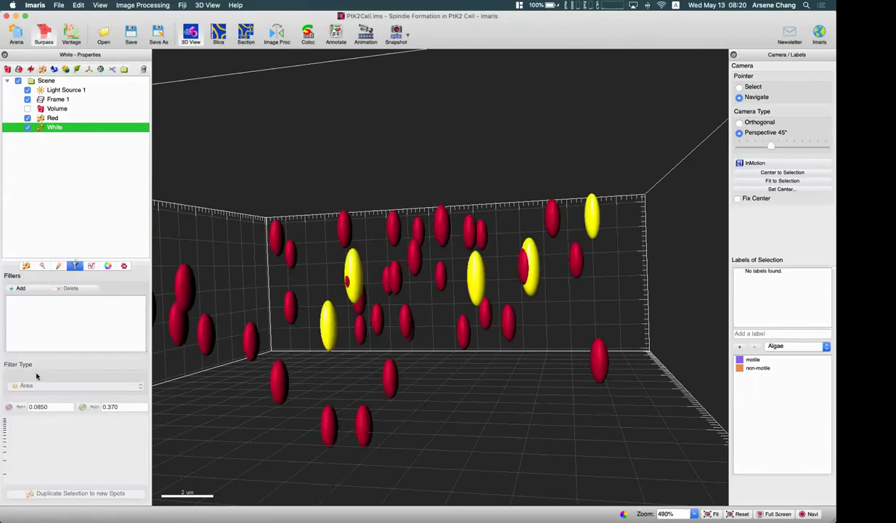
click(69, 121)
drag(290, 326, 370, 321)
scroll(370, 320, down, 5)
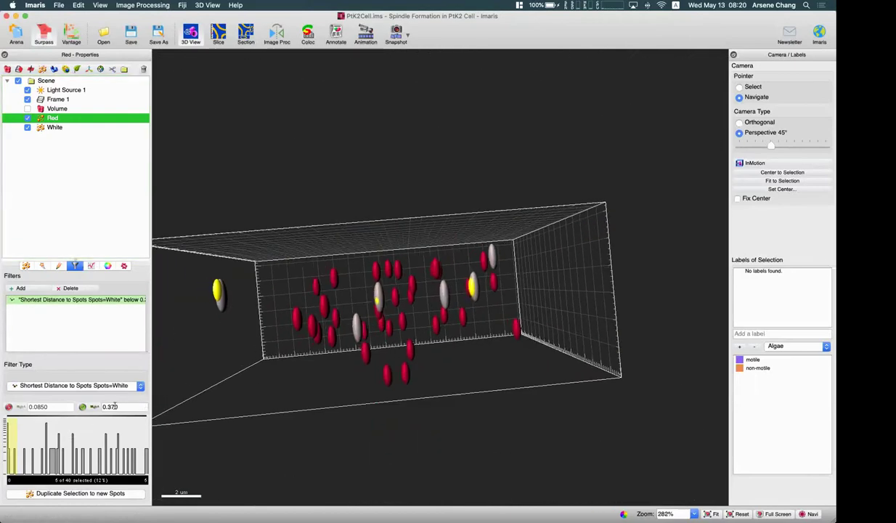
- Raise the Red distance threshold to 0.715 and inspect the 6 selected spots in 3D
drag(17, 443, 26, 442)
drag(406, 313, 214, 269)
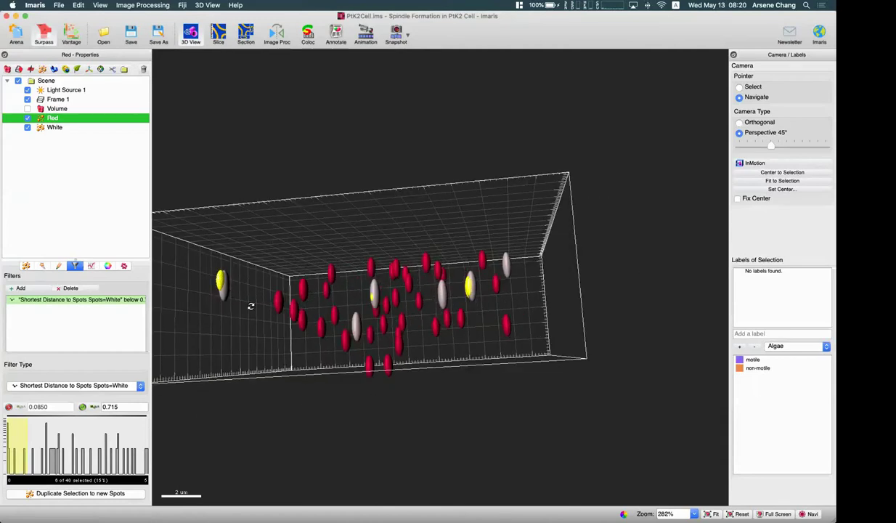
drag(403, 268, 387, 304)
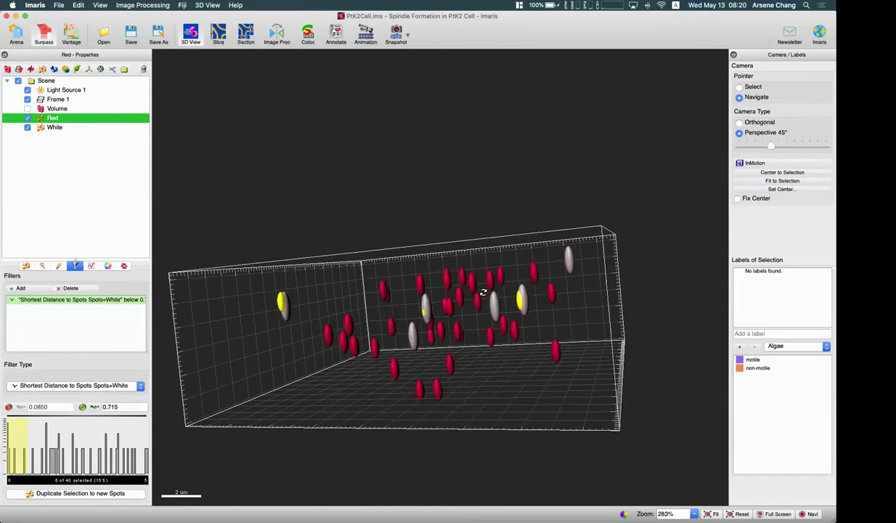
drag(480, 294, 448, 323)
scroll(447, 324, up, 5)
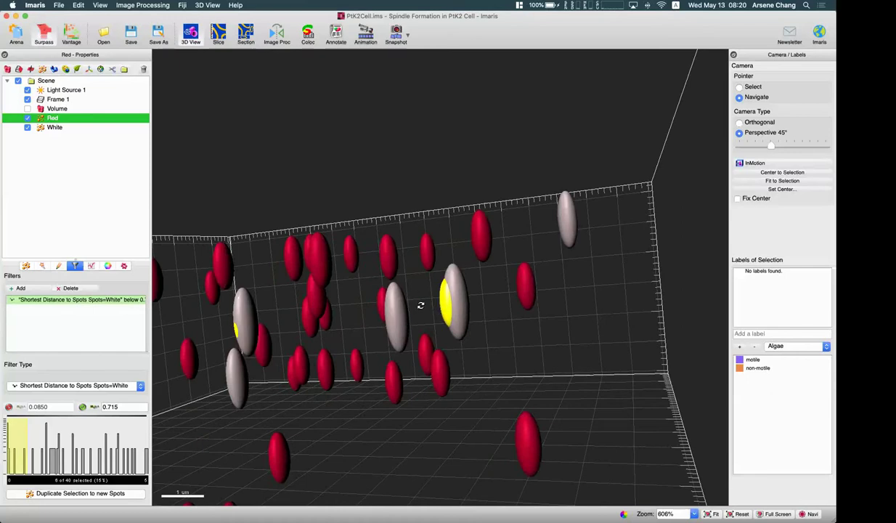
drag(183, 383, 290, 346)
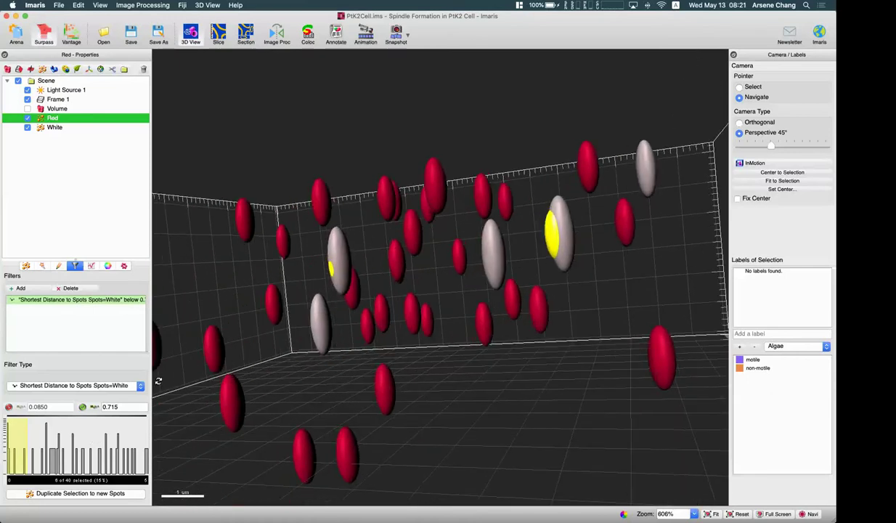
drag(291, 308, 312, 303)
scroll(344, 286, down, 5)
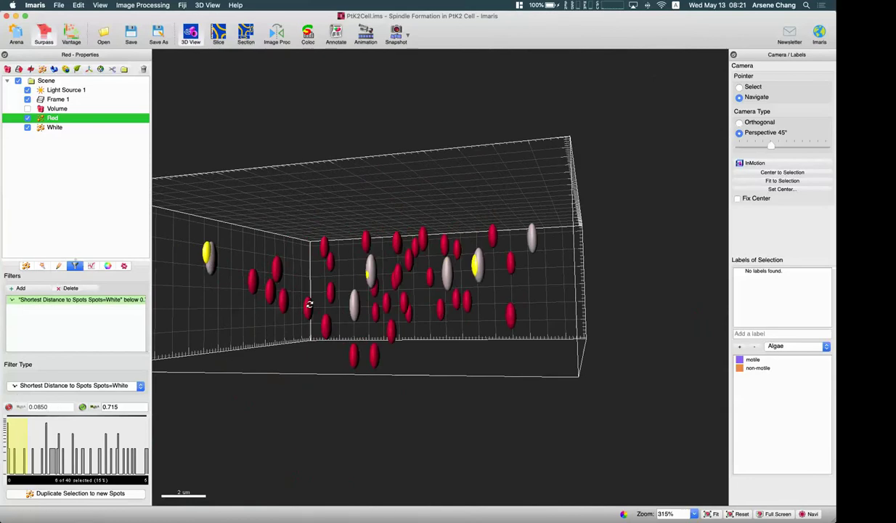
drag(309, 303, 330, 311)
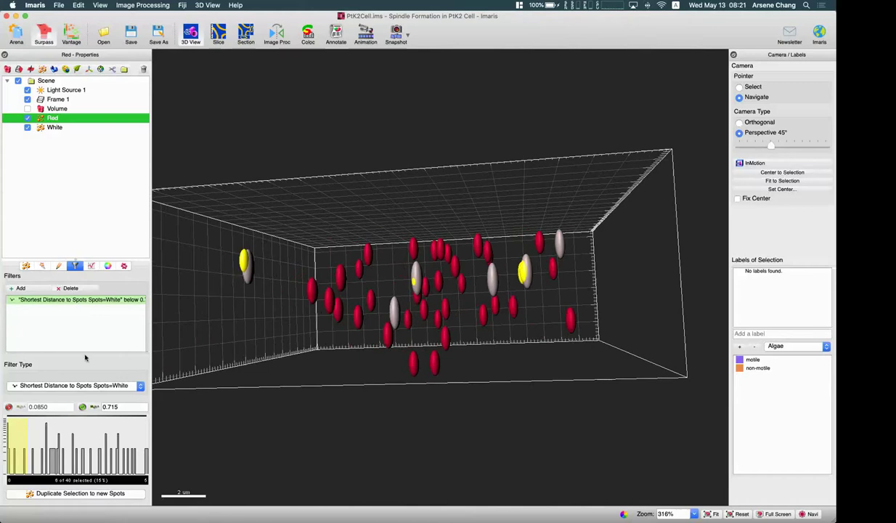
drag(224, 283, 259, 262)
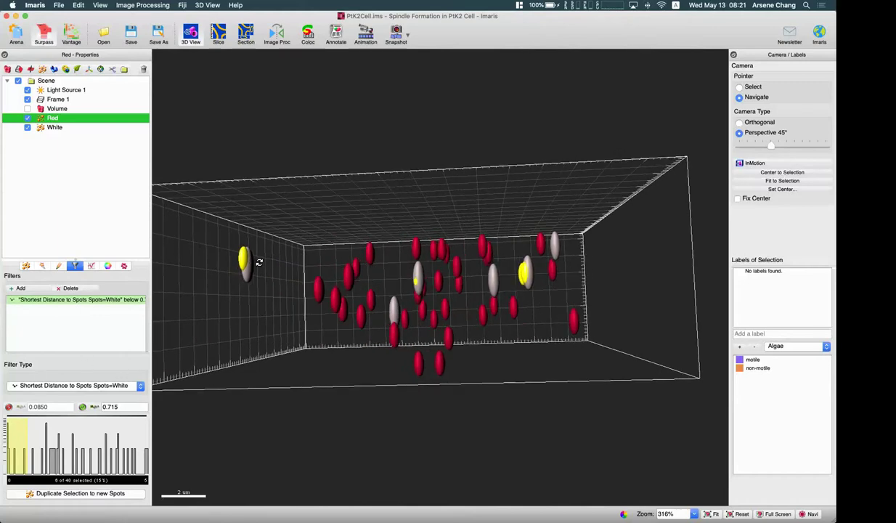
scroll(258, 261, up, 10)
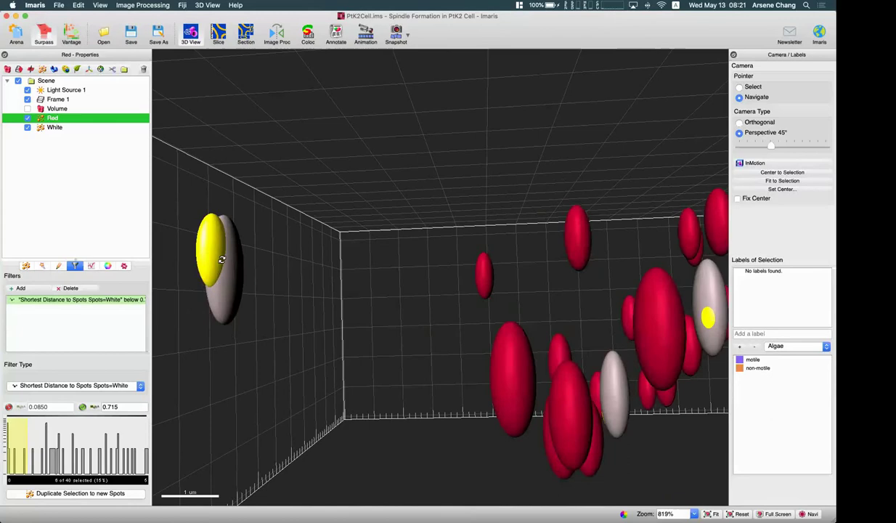
drag(221, 259, 308, 250)
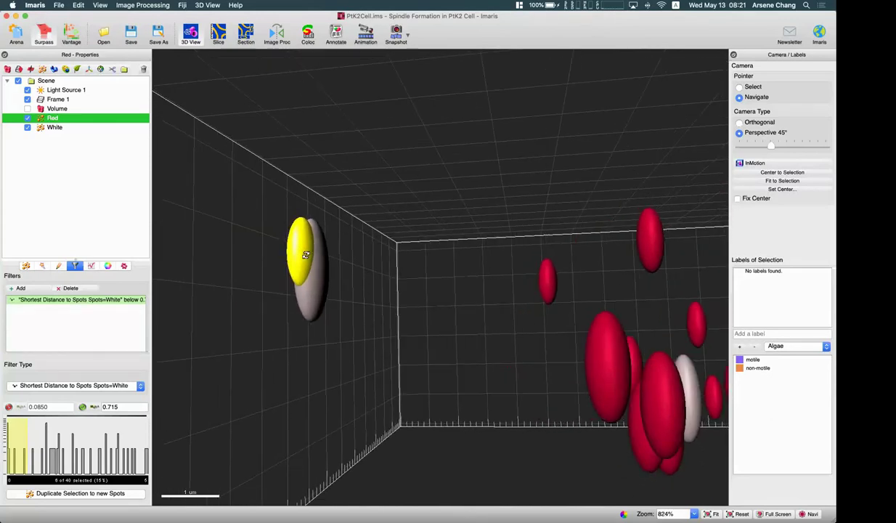
drag(377, 288, 295, 262)
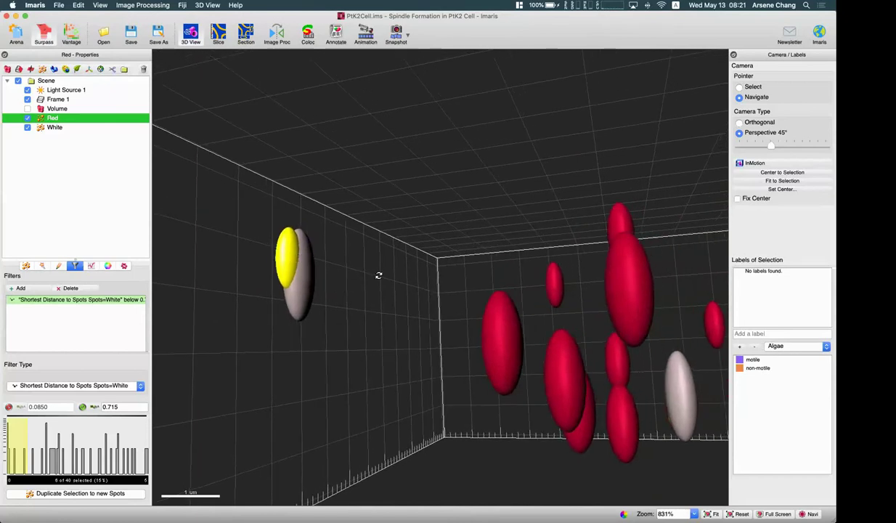
scroll(384, 276, down, 5)
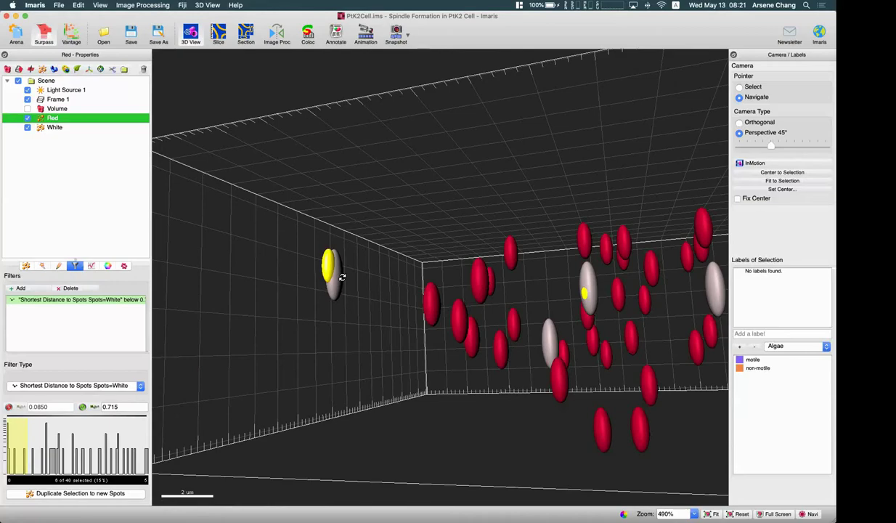
drag(480, 318, 477, 318)
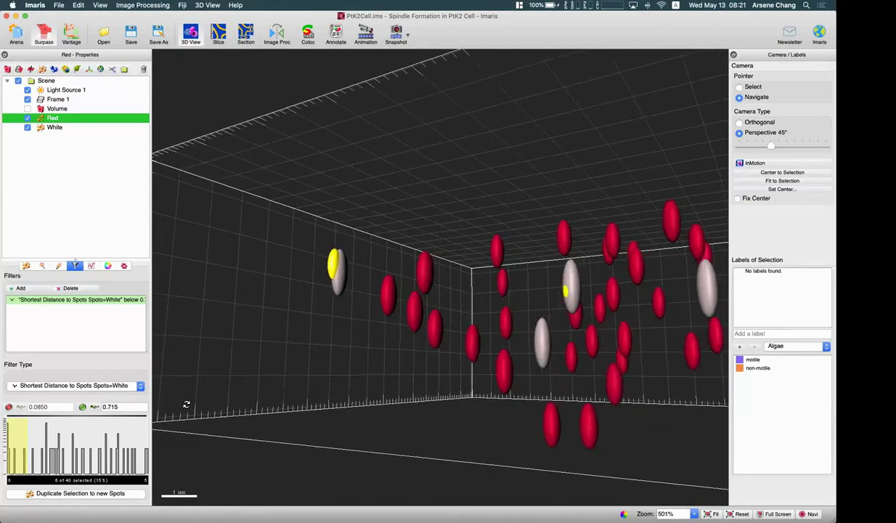
- Toggle the White spots for comparison and set the upper threshold to 1.00
scroll(432, 373, up, 1)
scroll(432, 373, down, 10)
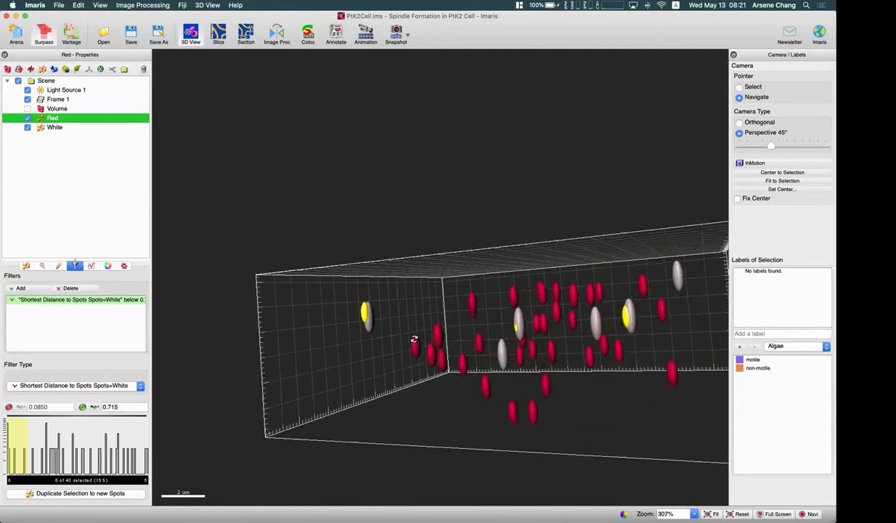
click(27, 128)
click(27, 128)
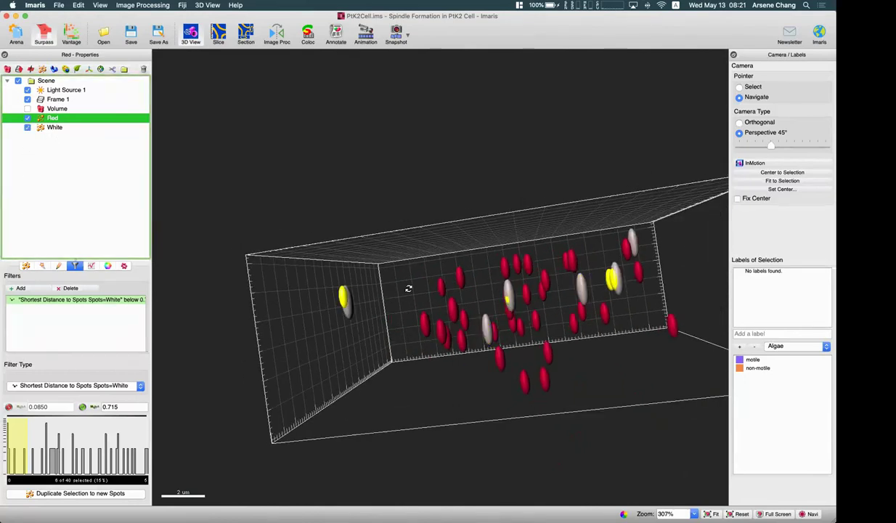
drag(410, 286, 183, 376)
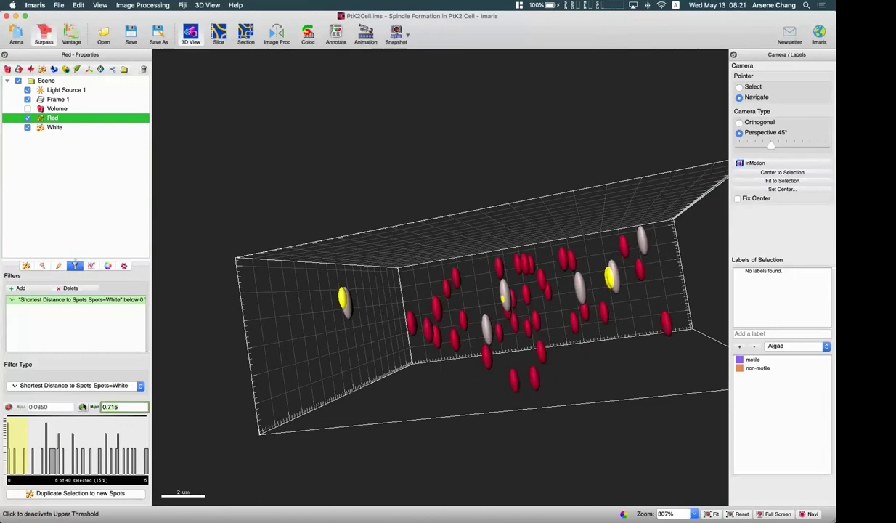
double_click(110, 407)
text(1)
key(Return)
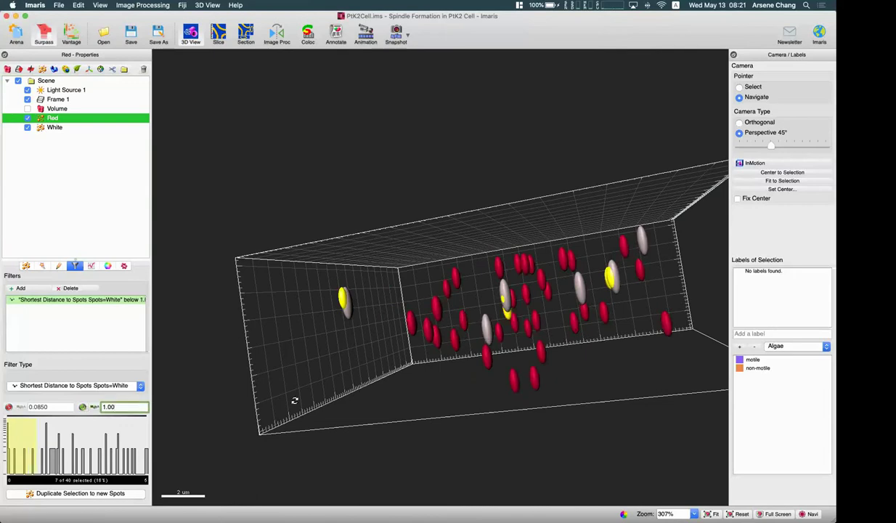
- Lower the upper threshold to 0.500, leaving 5 of 40 Red spots selected
drag(355, 356, 552, 330)
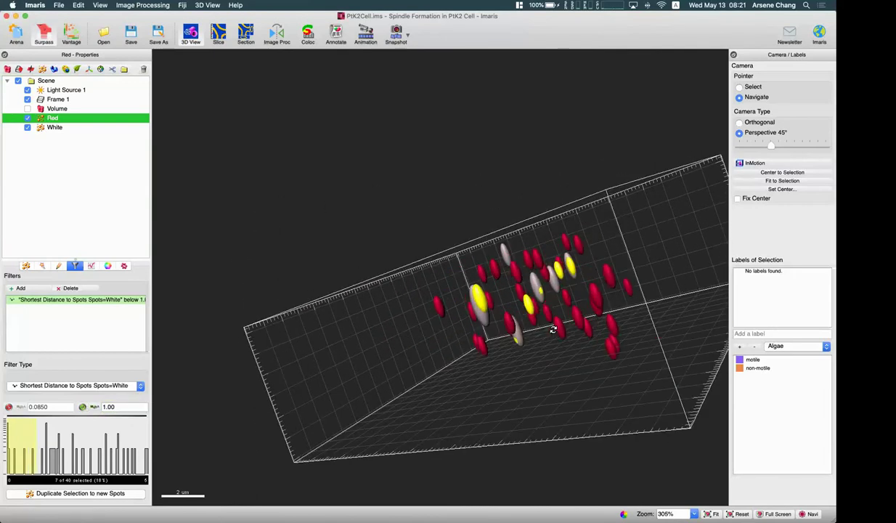
click(27, 128)
click(28, 127)
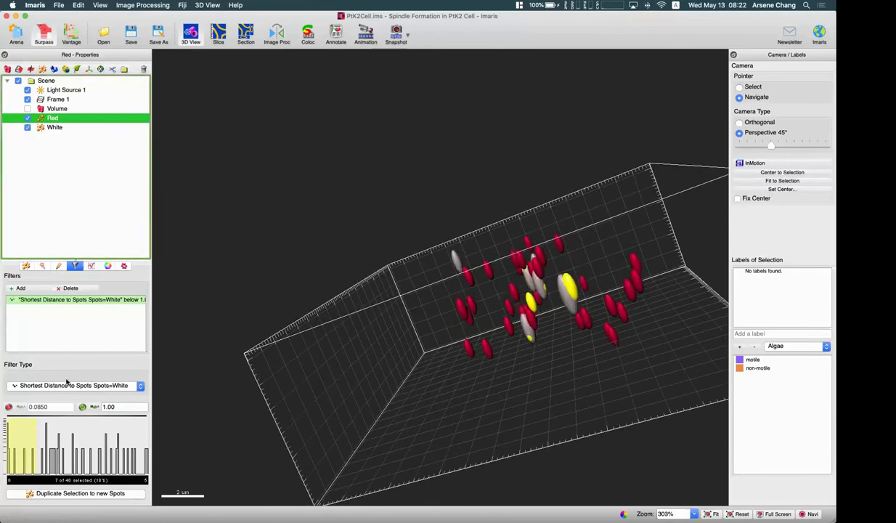
click(109, 407)
text(0.5)
key(Return)
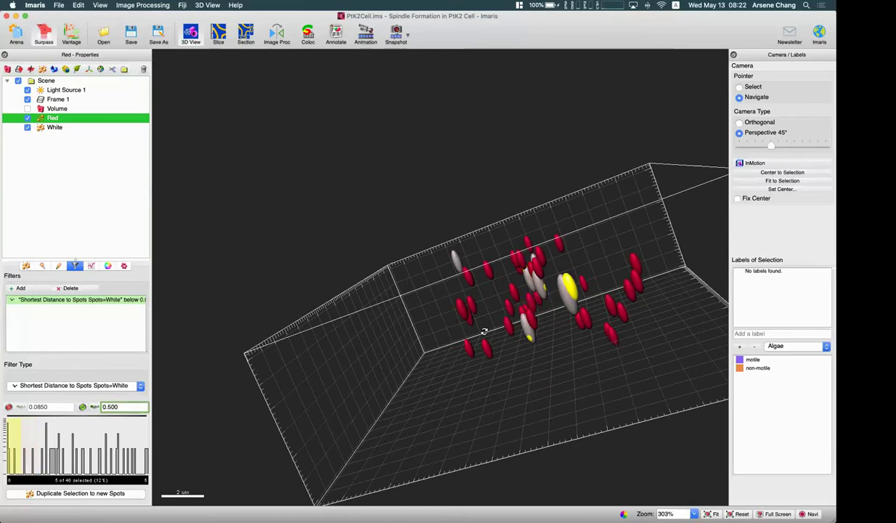
drag(483, 331, 189, 298)
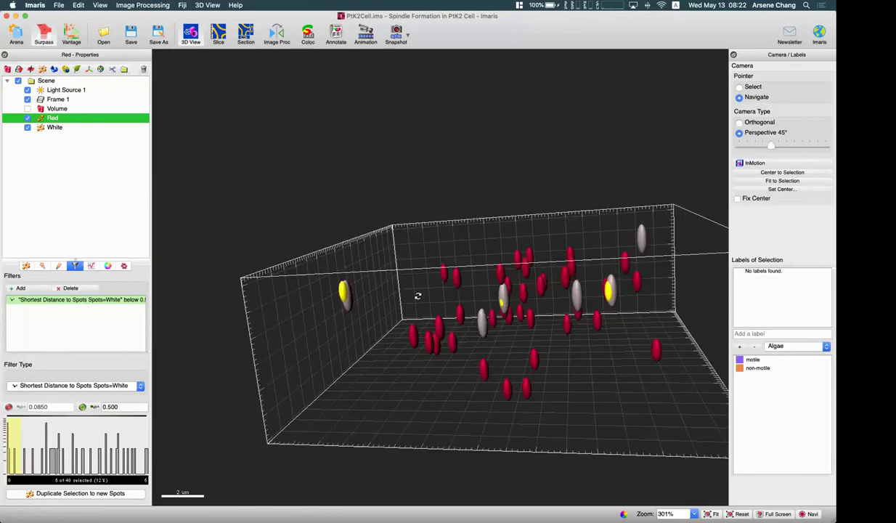
- Duplicate the 5 filtered Red spots into a new Red Selection spots object
drag(401, 286, 341, 305)
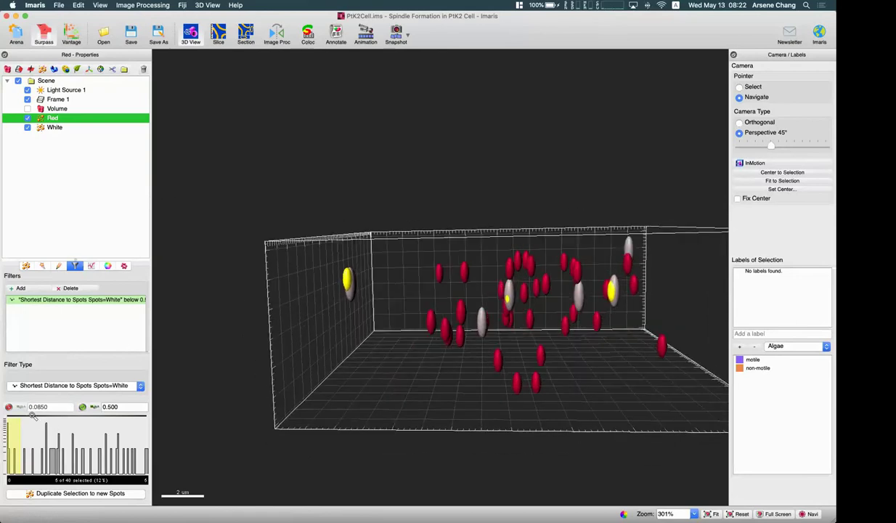
click(105, 494)
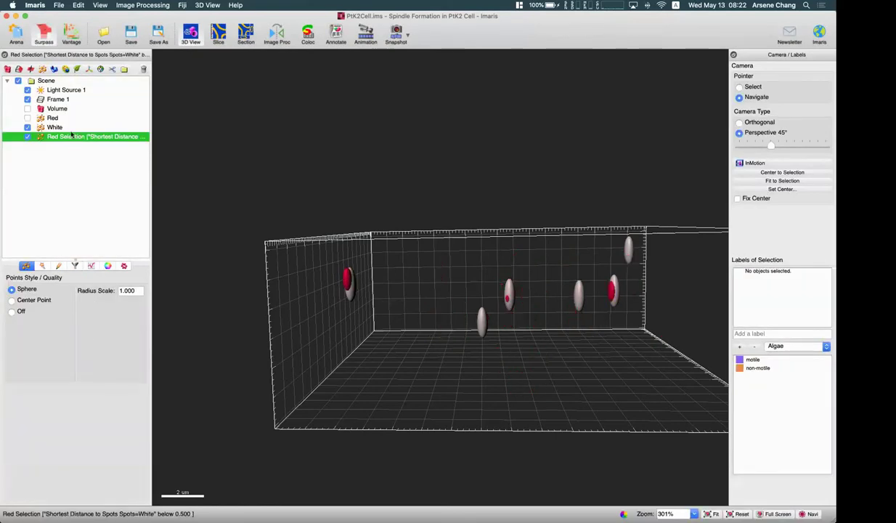
drag(529, 290, 430, 288)
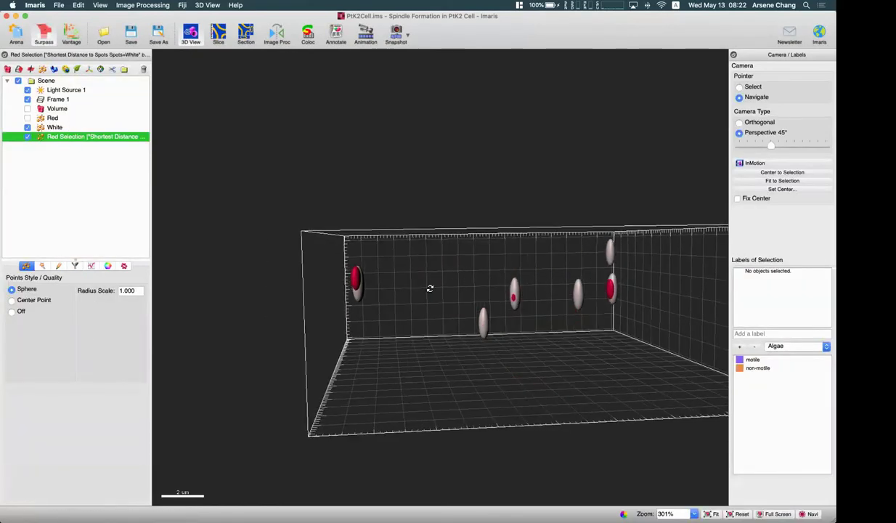
drag(414, 332, 142, 155)
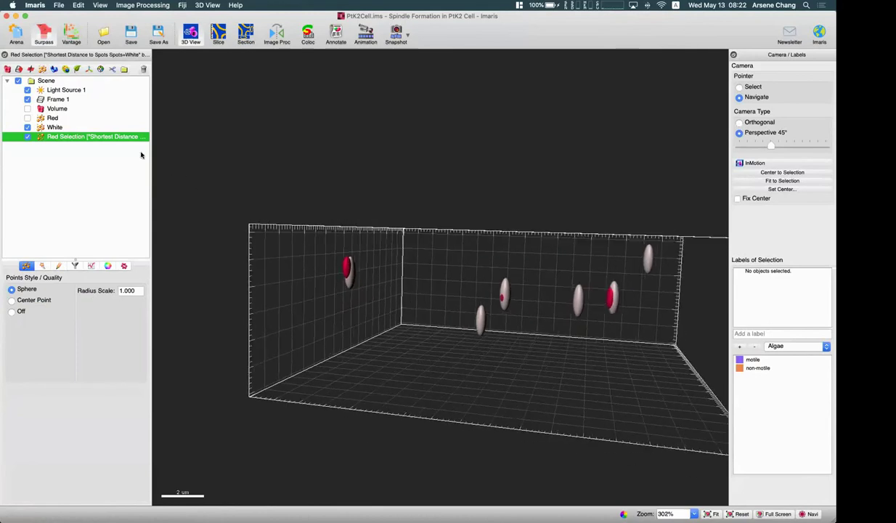
- Hide the Red spots so only Red Selection and White remain visible
click(75, 119)
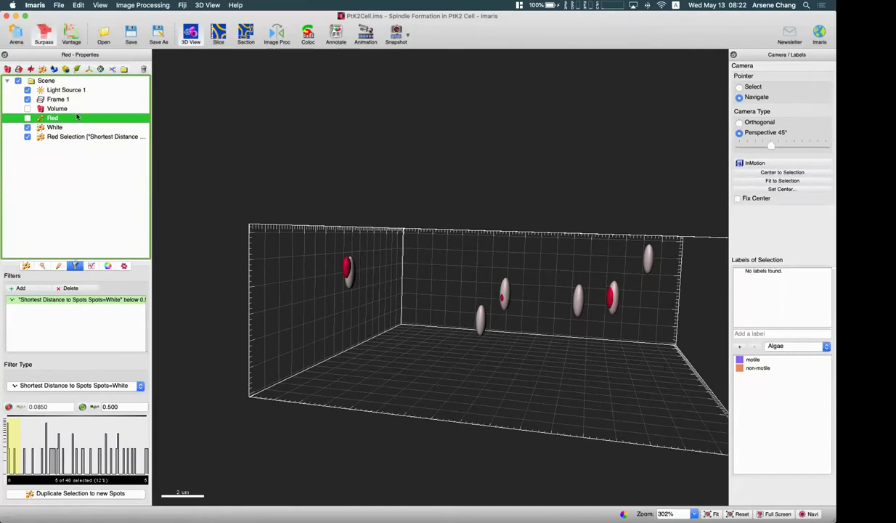
click(27, 118)
click(27, 136)
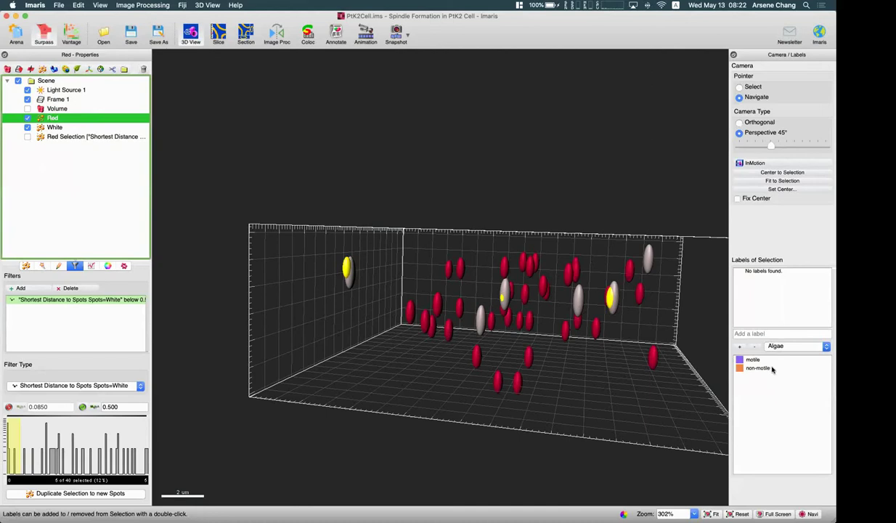
click(27, 136)
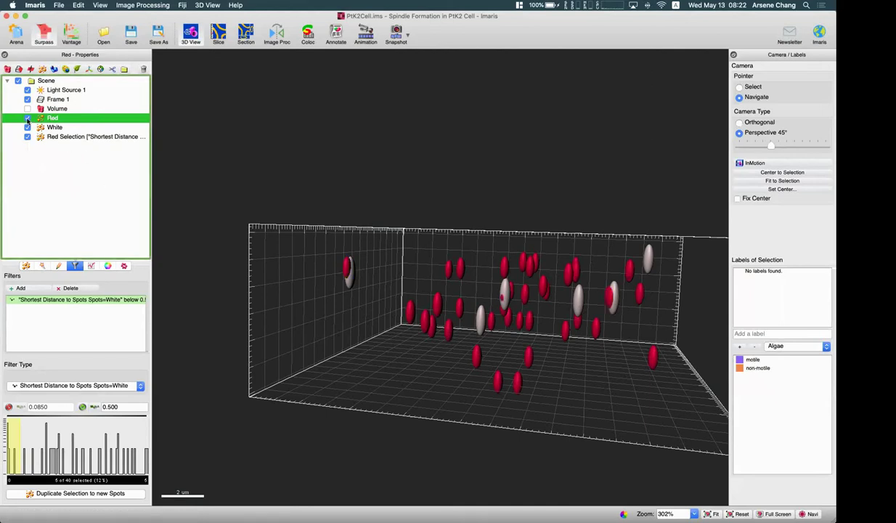
click(27, 118)
drag(410, 324, 305, 319)
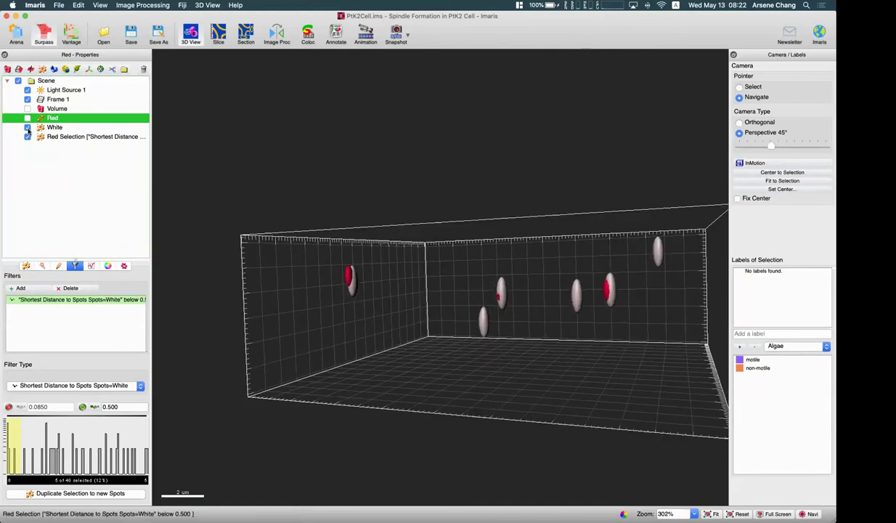
- Compare Red Selection against the White and Red spots from several view angles
click(28, 127)
click(27, 127)
click(28, 127)
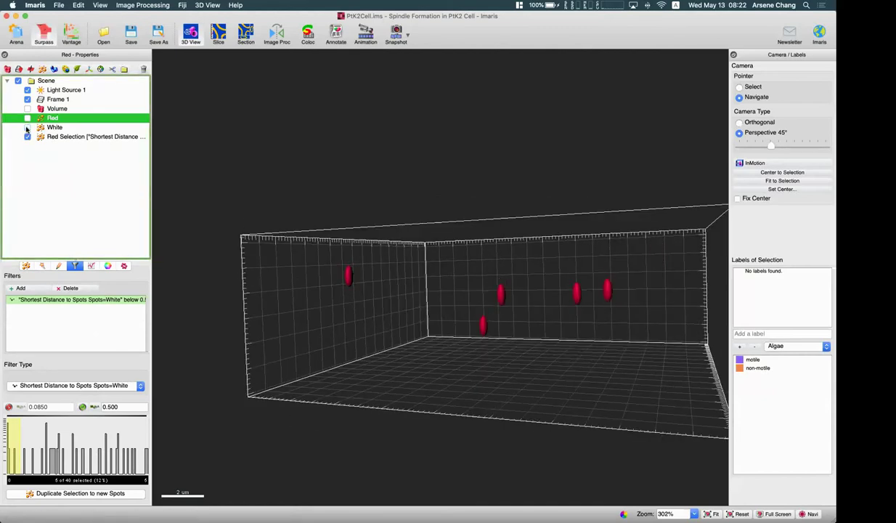
click(27, 127)
click(27, 127)
click(28, 127)
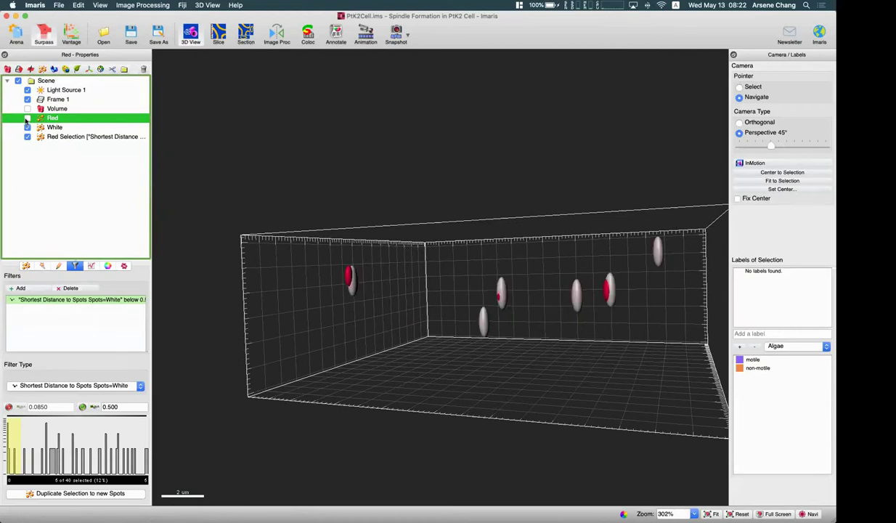
click(27, 118)
click(28, 118)
drag(394, 266, 161, 178)
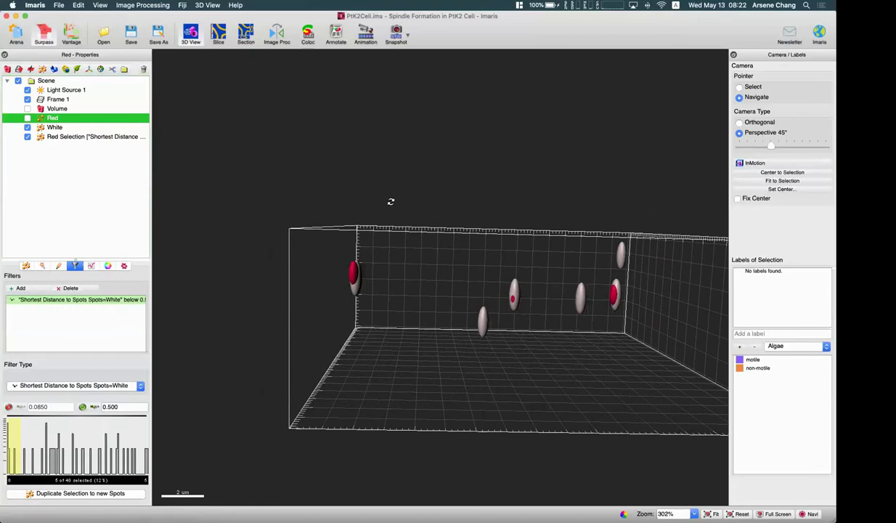
drag(527, 361, 374, 268)
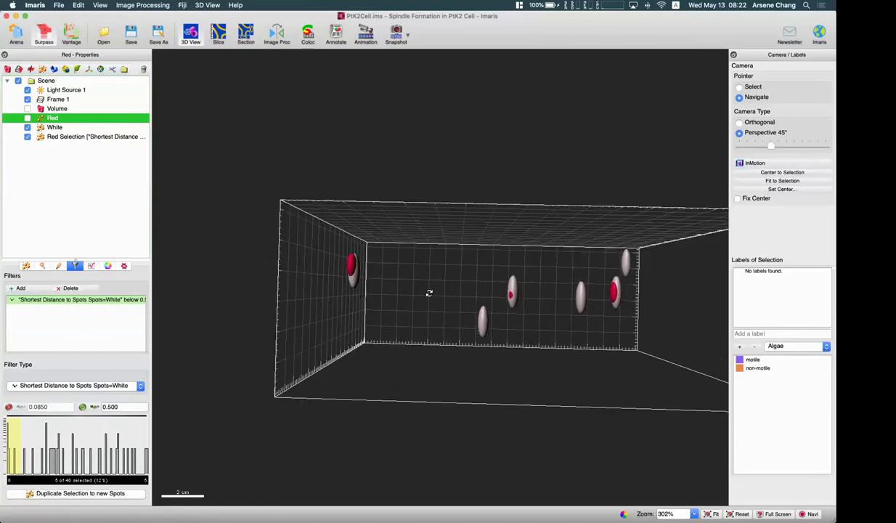
drag(557, 300, 506, 294)
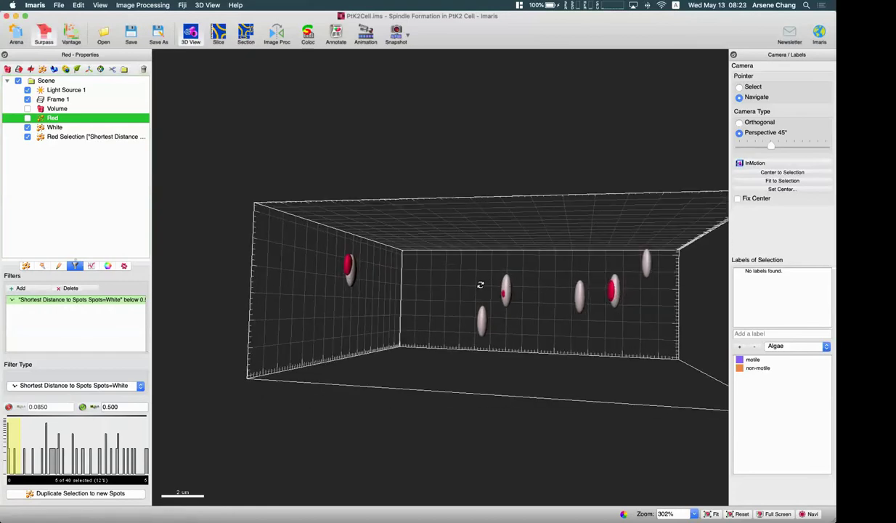
drag(423, 257, 484, 266)
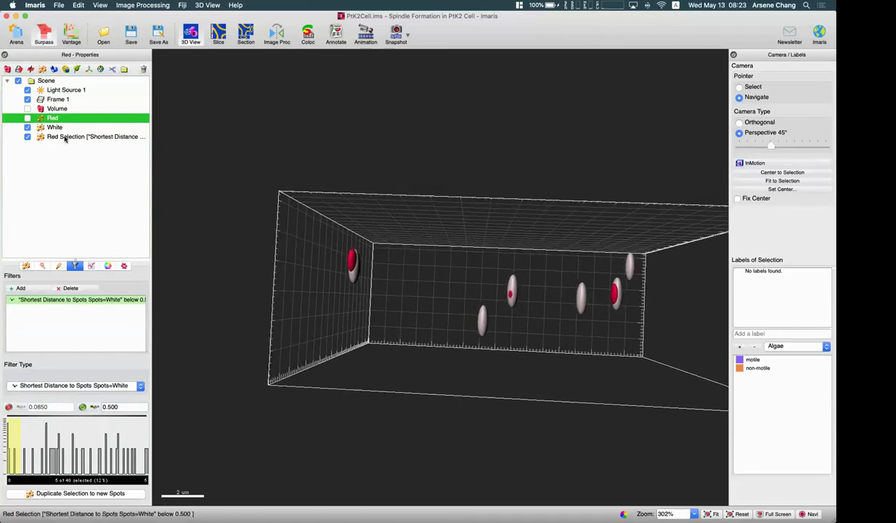
click(67, 137)
- Check overall spot counts: 5 in Red Selection and 40 in Red
click(91, 266)
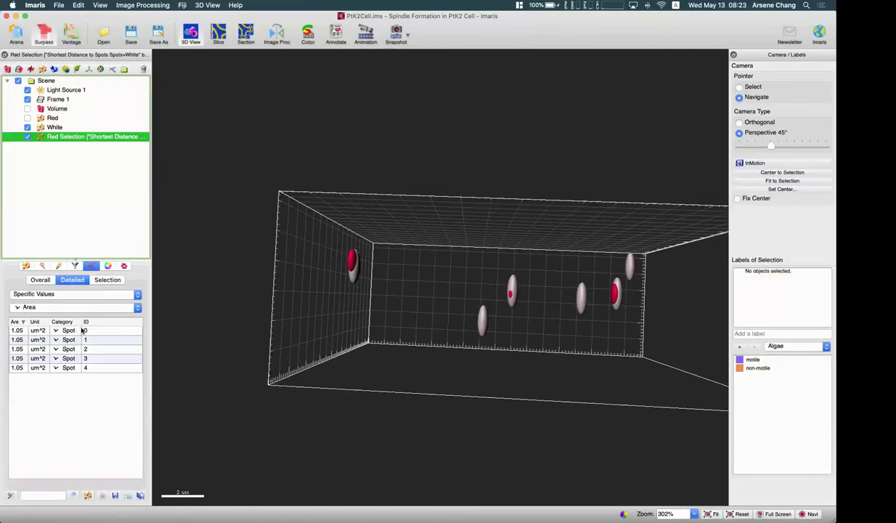
click(40, 280)
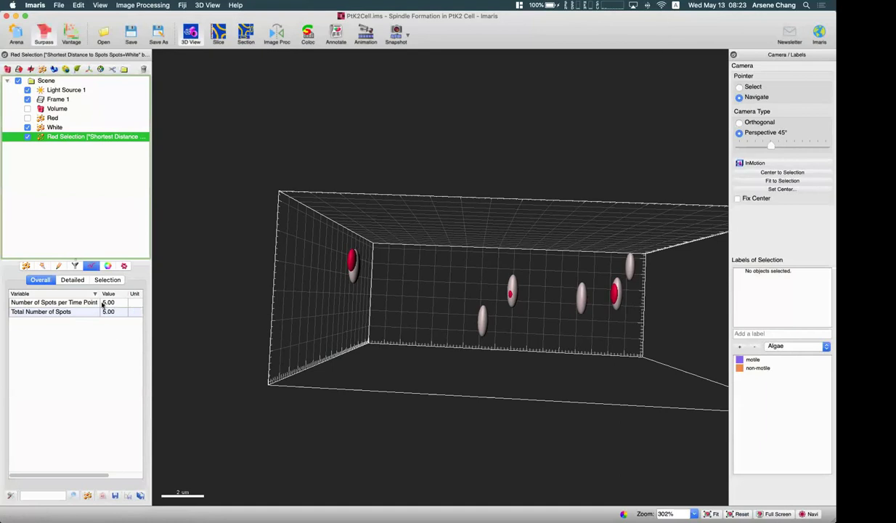
click(56, 117)
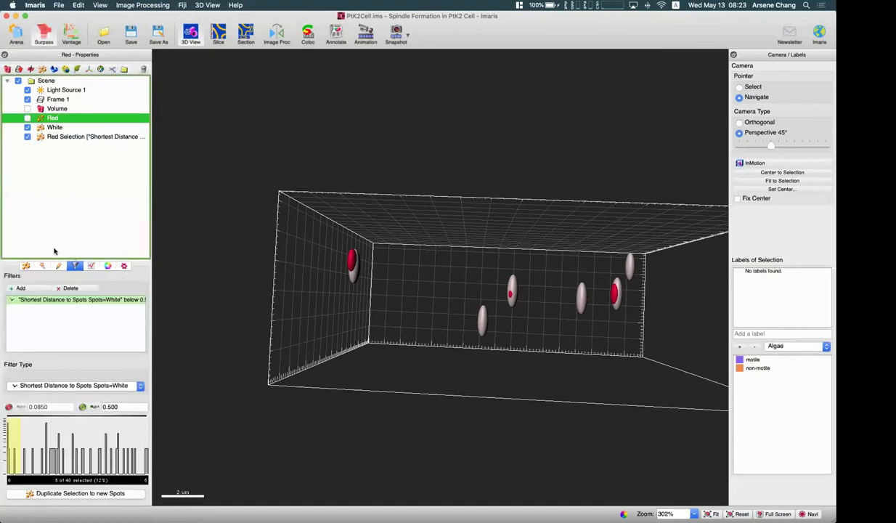
click(91, 266)
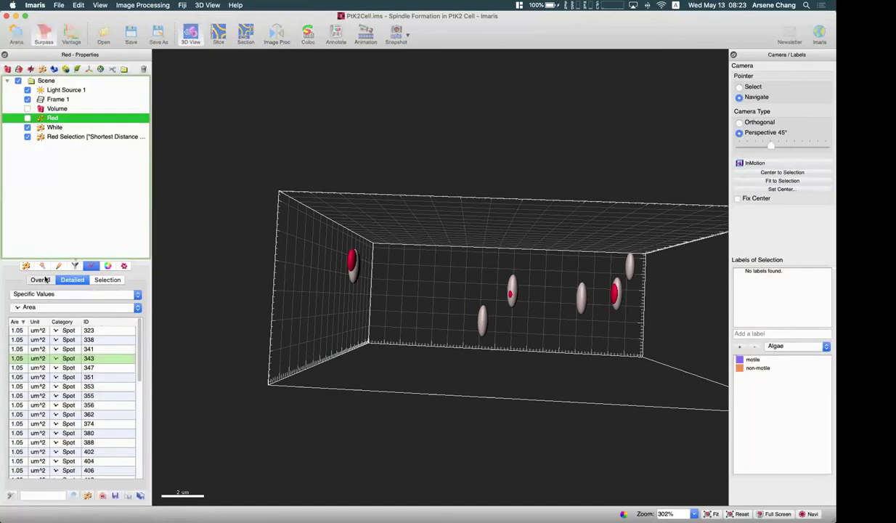
click(40, 280)
drag(355, 288, 162, 233)
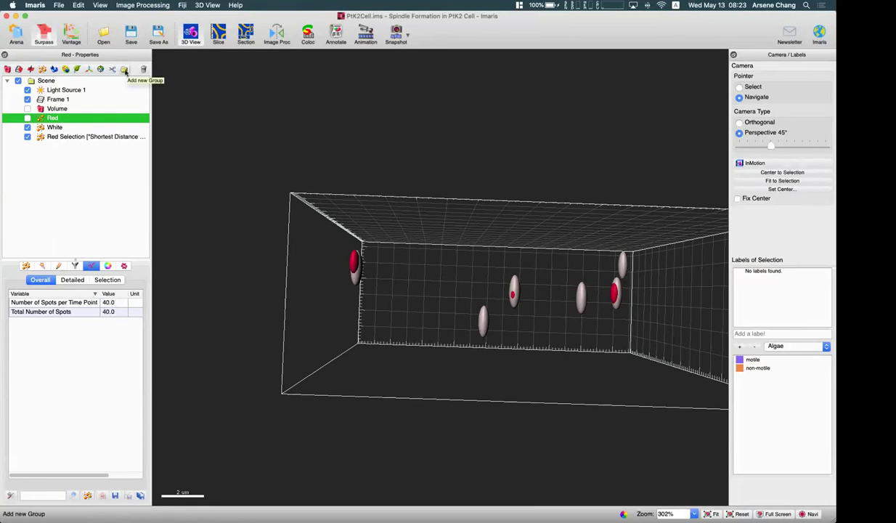
- Create Group 1 and move Red, White and Red Selection into it
click(125, 70)
click(57, 120)
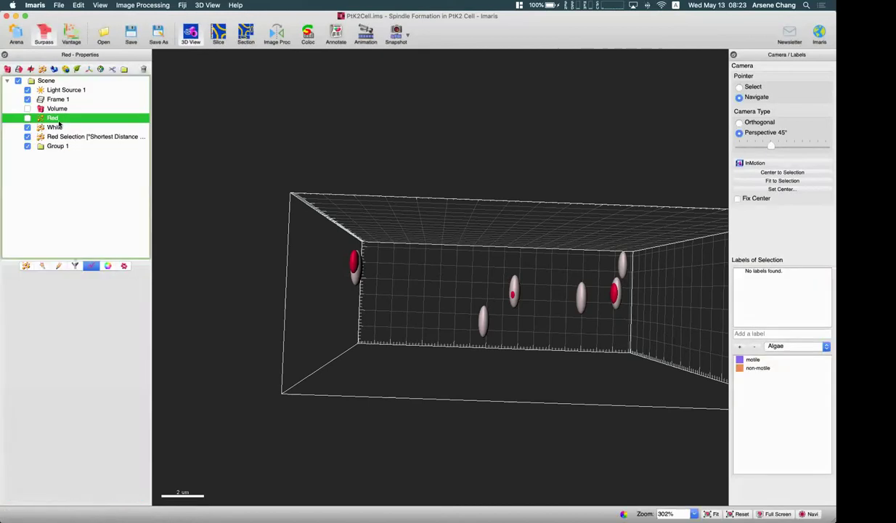
shift+click(61, 128)
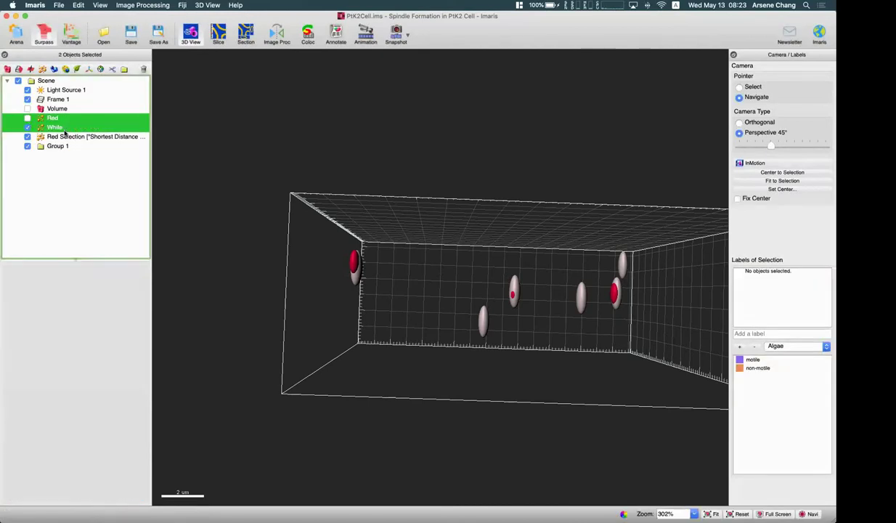
shift+click(69, 138)
drag(69, 137, 69, 146)
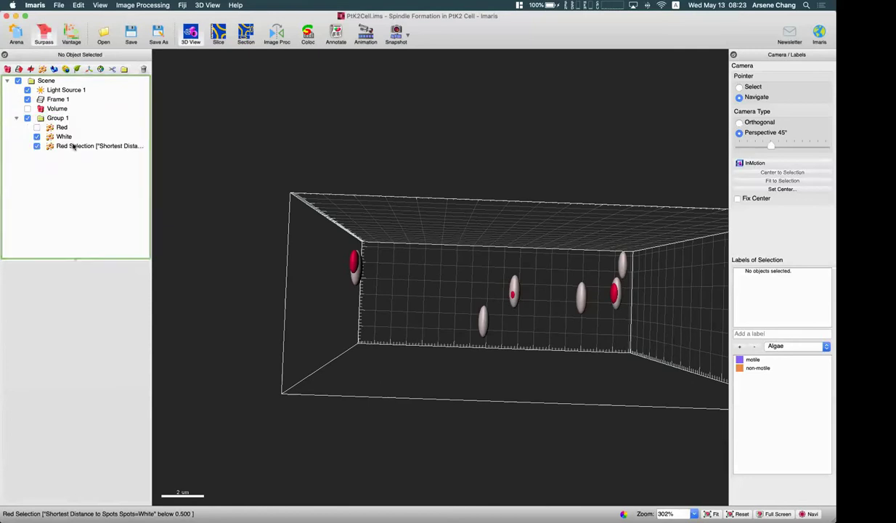
- View Group 1's statistics showing 40 Red, 6 White and 5 Red Selection spots
click(67, 120)
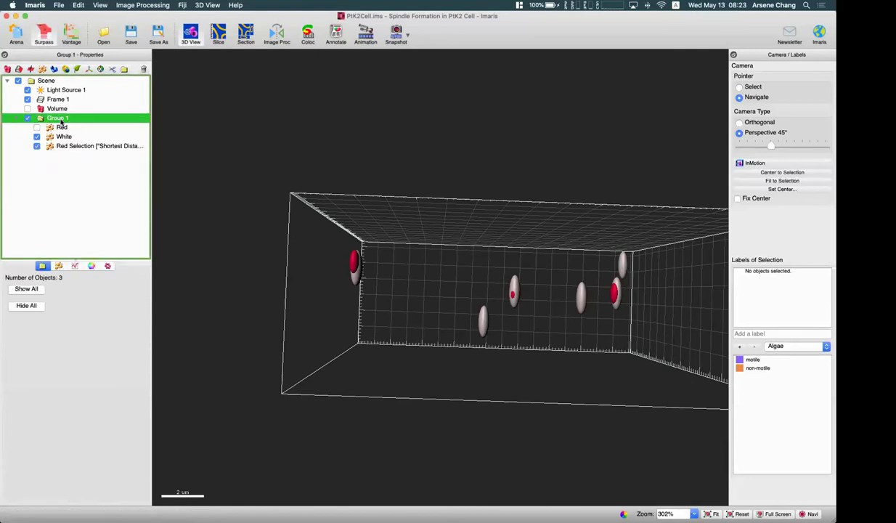
click(75, 265)
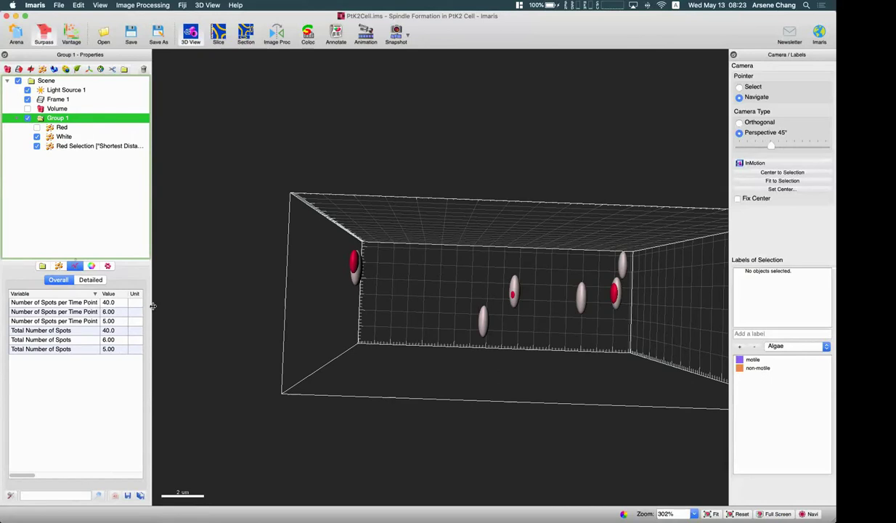
drag(153, 306, 271, 312)
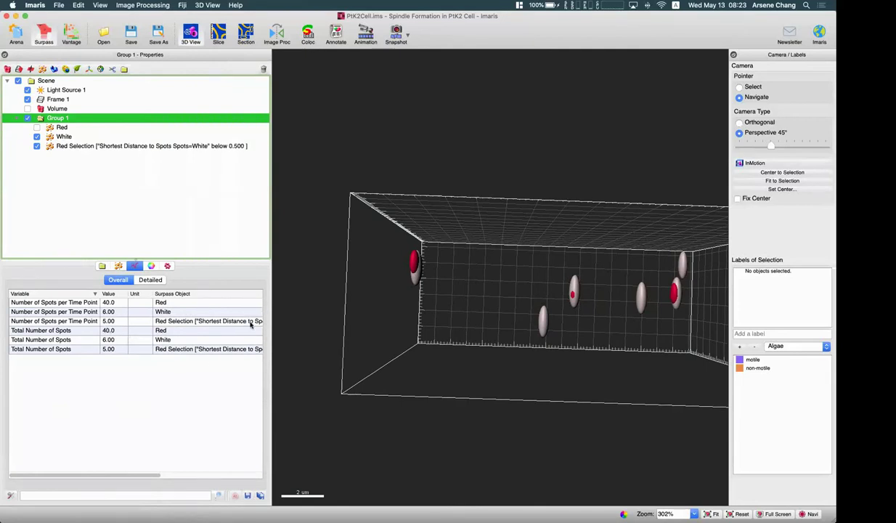
drag(284, 317, 286, 316)
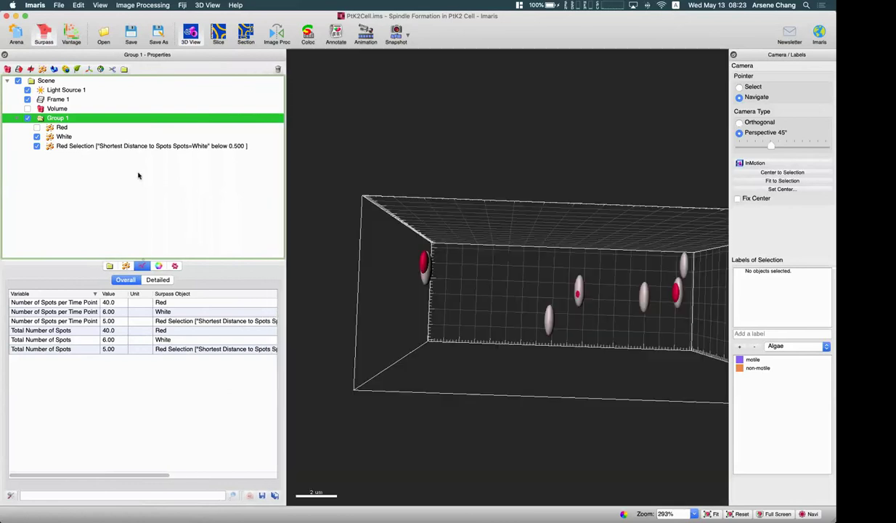
- Add a Shortest Distance to Spots (Red) filter to White spots, lower threshold disabled
click(84, 138)
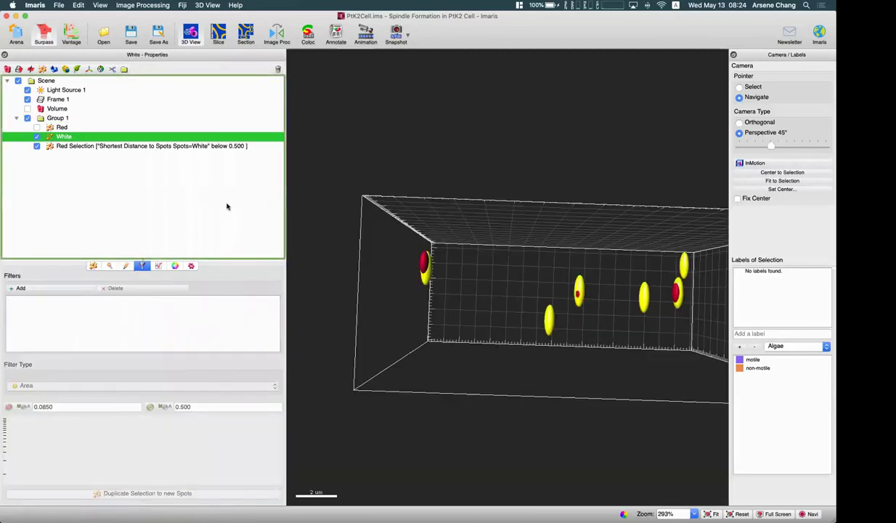
click(67, 288)
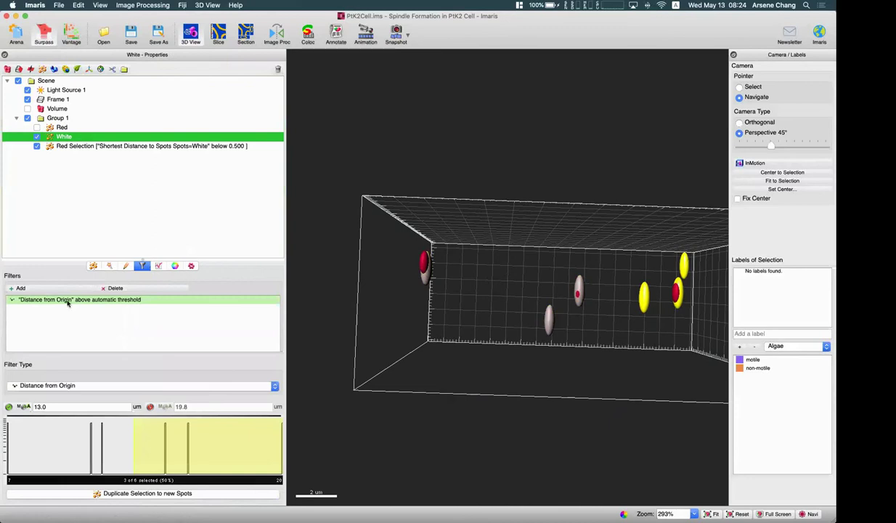
click(78, 391)
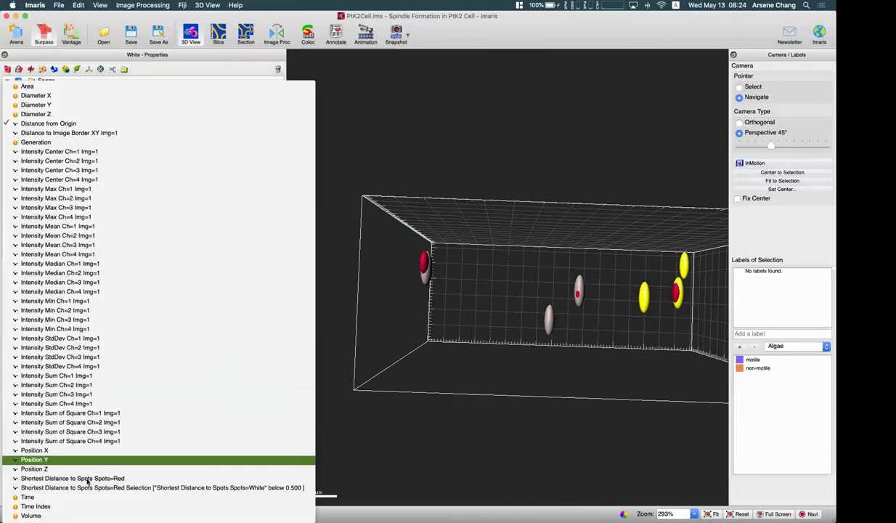
click(86, 480)
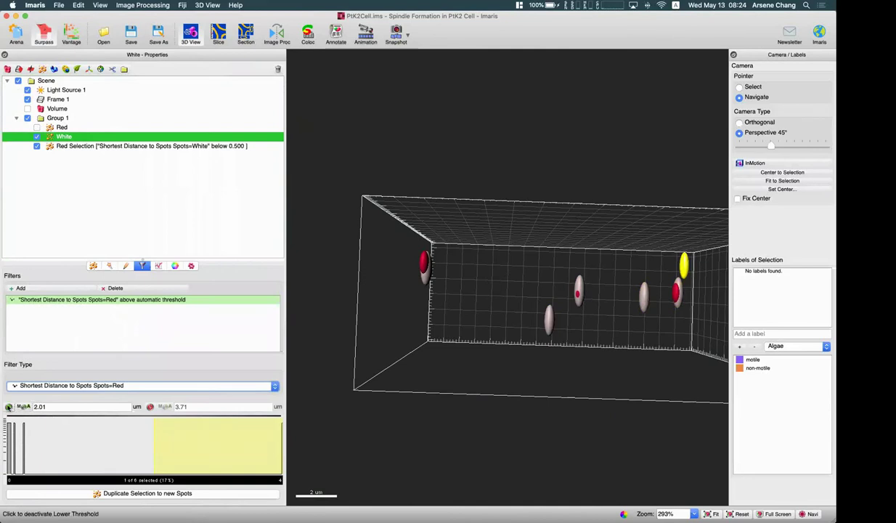
click(9, 406)
- Show Red spots and set the filter's upper threshold to 0.635 um, keeping 5 of 6
click(37, 127)
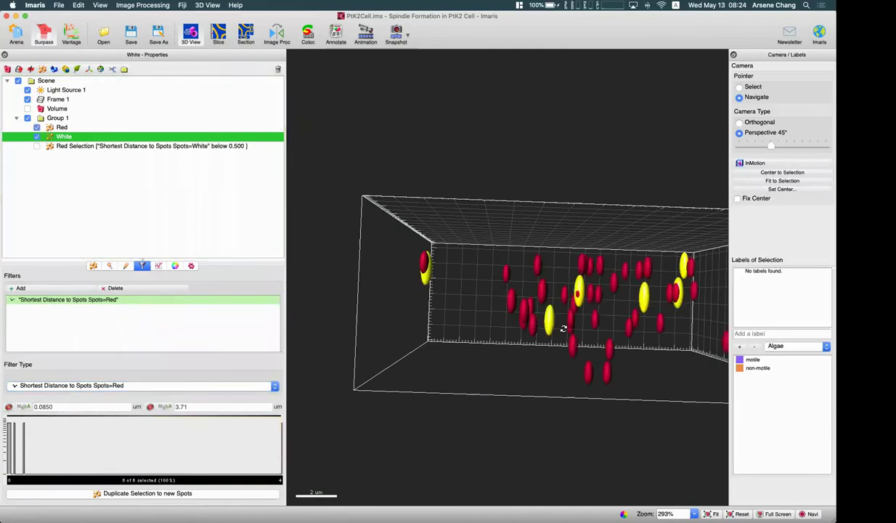
drag(436, 312, 523, 327)
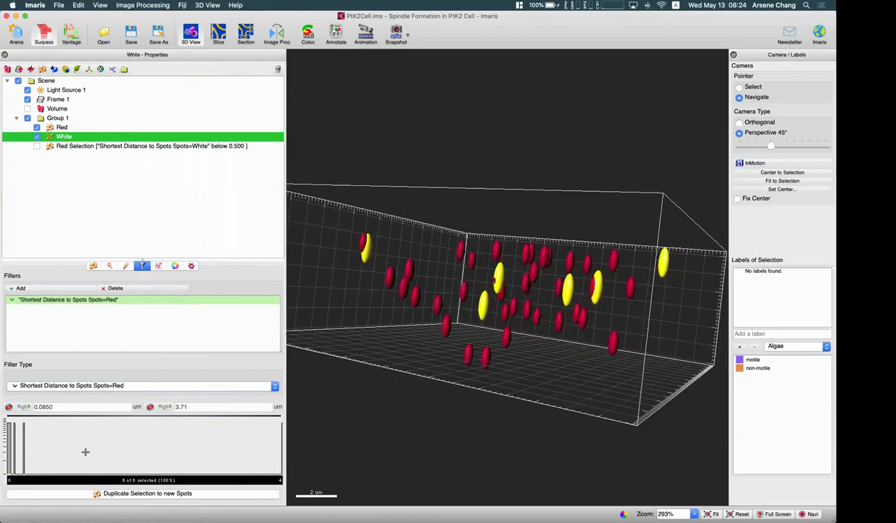
click(150, 407)
drag(211, 443, 13, 440)
click(36, 137)
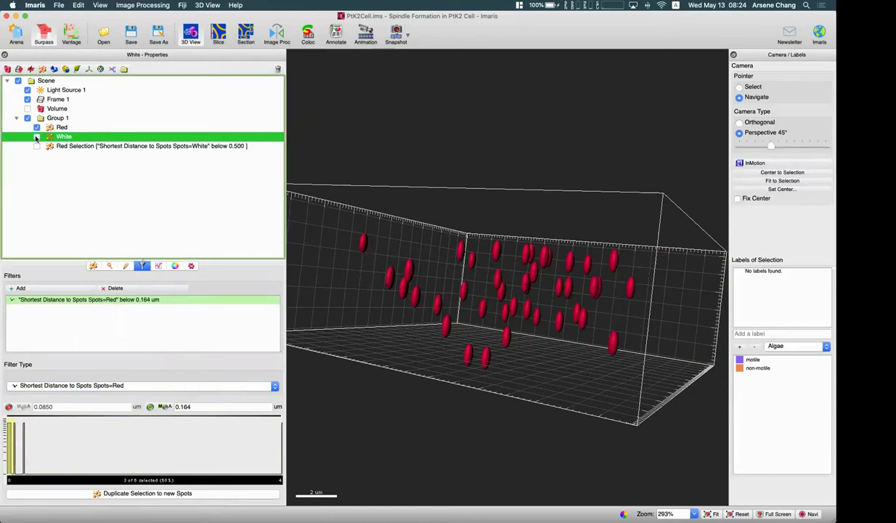
click(37, 138)
drag(417, 294, 18, 431)
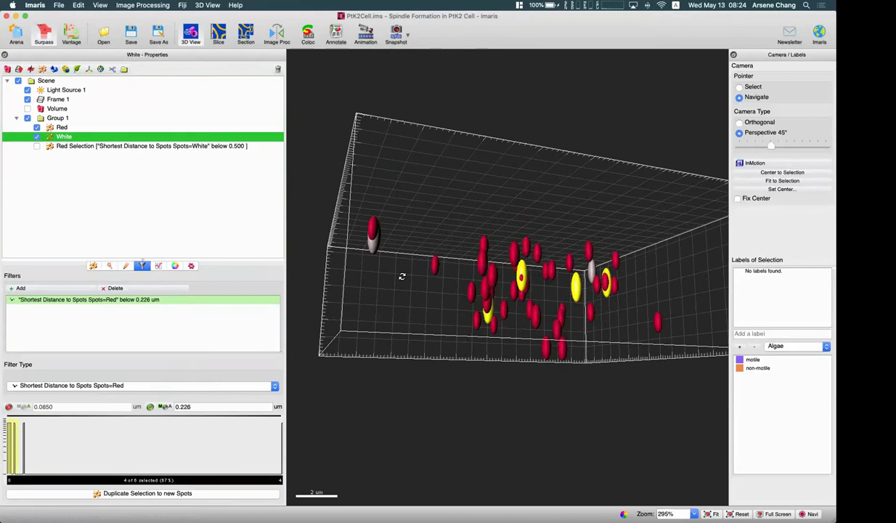
drag(402, 276, 49, 430)
drag(653, 281, 704, 216)
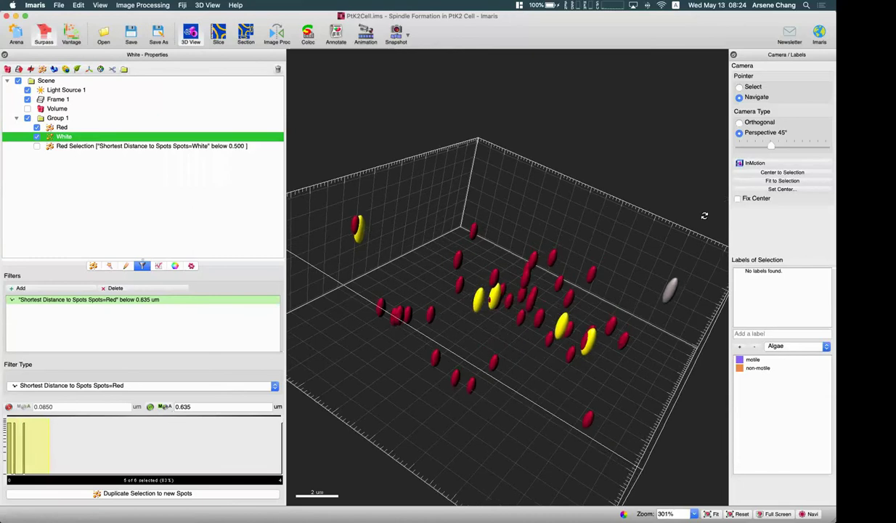
- Duplicate the 5 filtered White spots into a new White Selection spots object
click(155, 494)
click(37, 137)
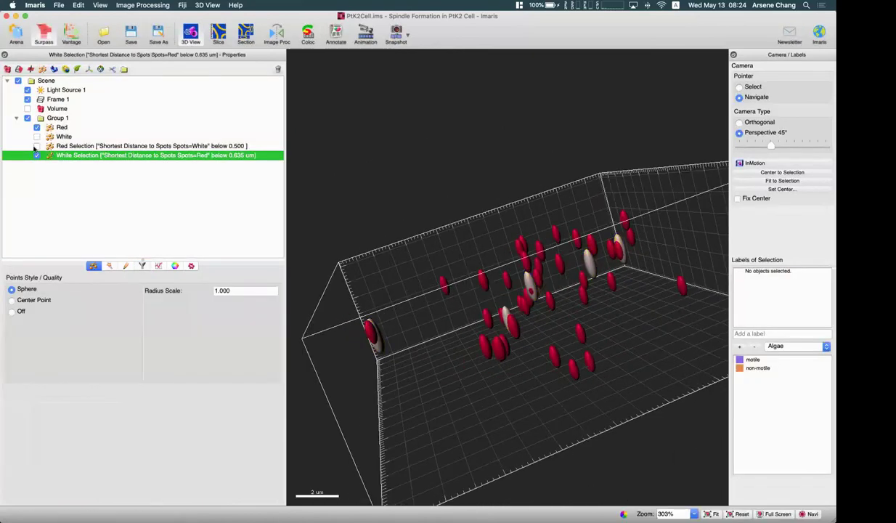
click(37, 146)
click(37, 137)
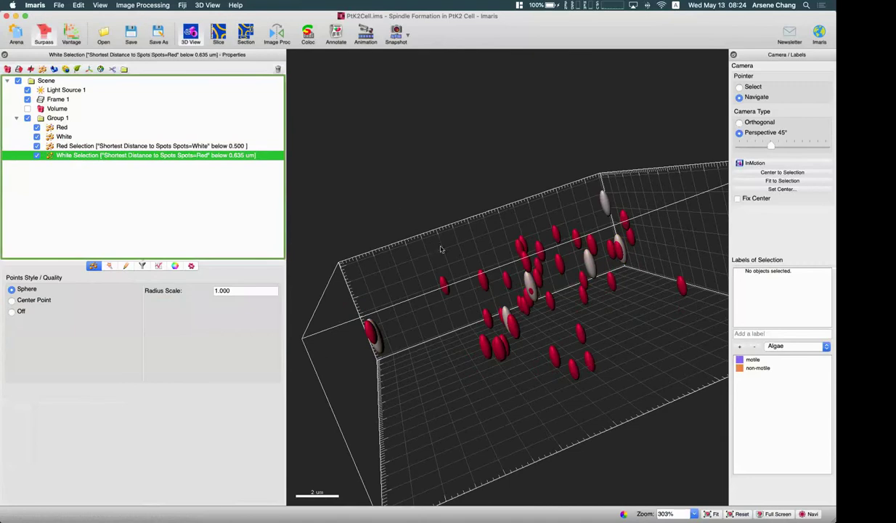
drag(440, 249, 509, 291)
- Review the Red, White, Red Selection and White Selection objects in the scene tree
click(72, 127)
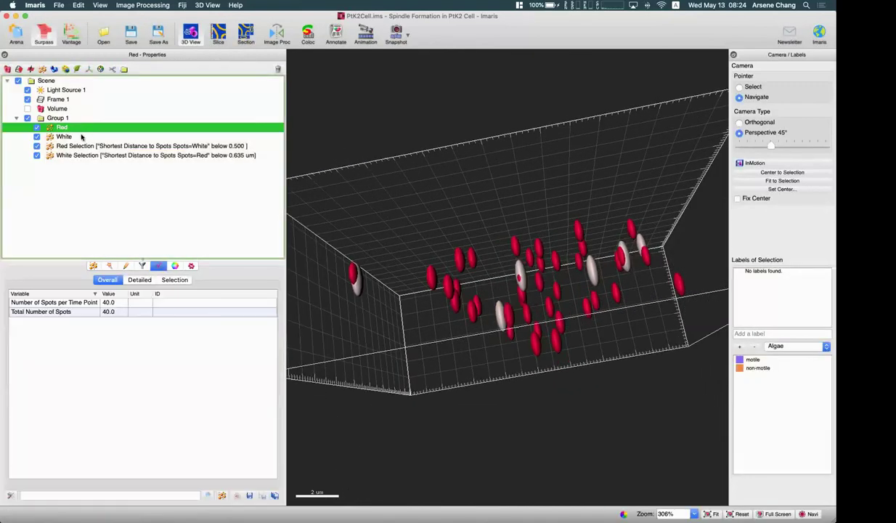
click(82, 137)
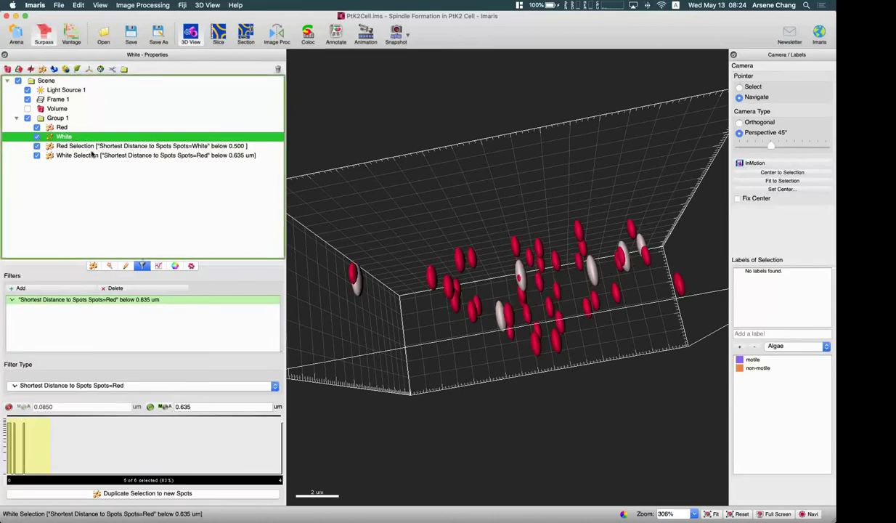
click(91, 147)
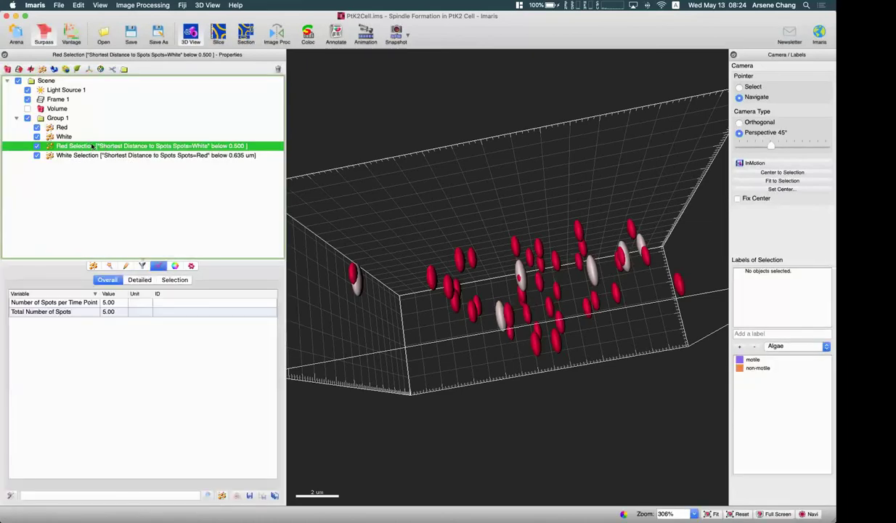
click(63, 156)
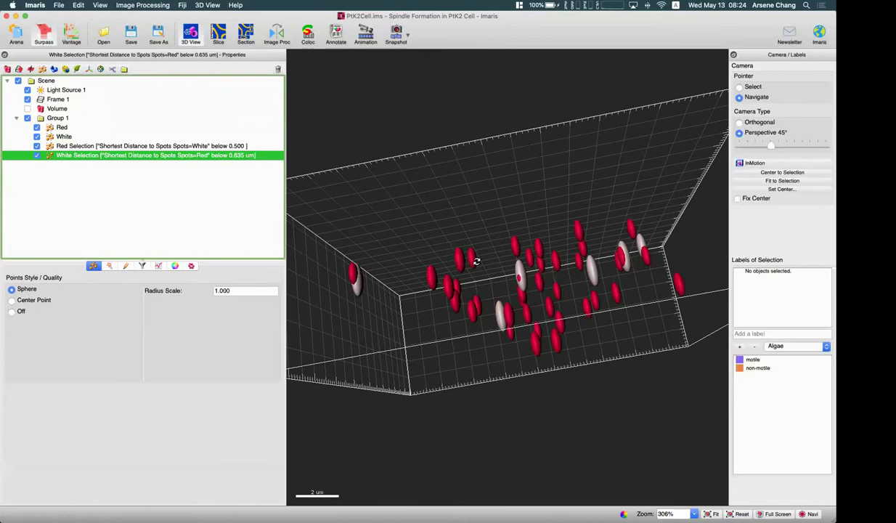
drag(459, 250, 462, 295)
- Rename Red Selection to 'Red coloc White'
click(83, 146)
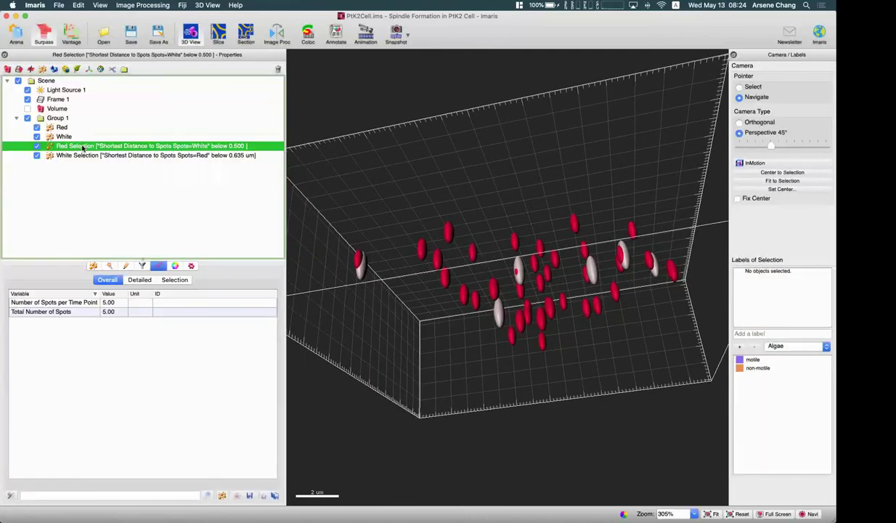
click(93, 147)
text(Re)
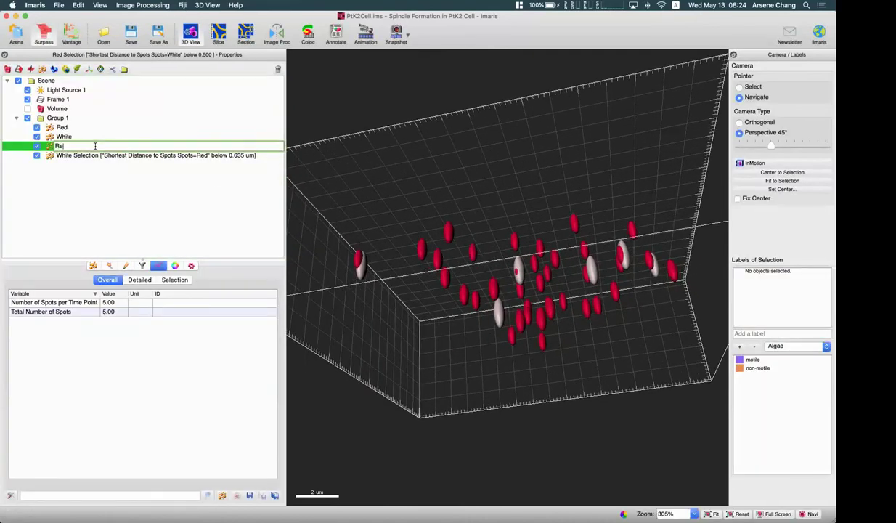
text(d coloc Whi)
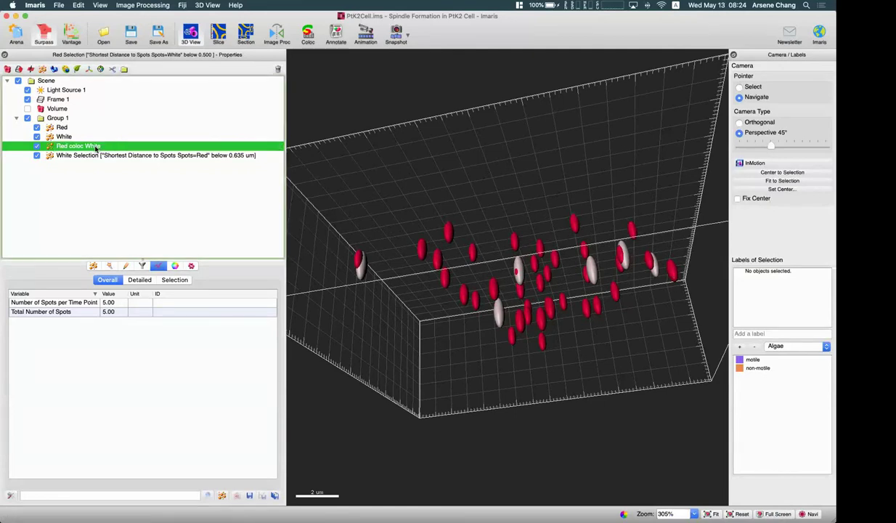
text(te)
- Rename White Selection to 'White coloc Red', each selection holding 5 spots
click(91, 156)
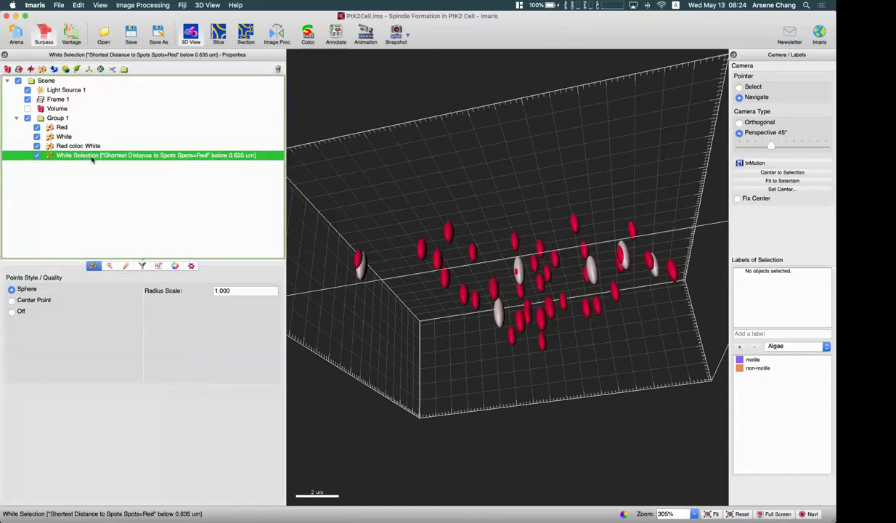
double_click(204, 156)
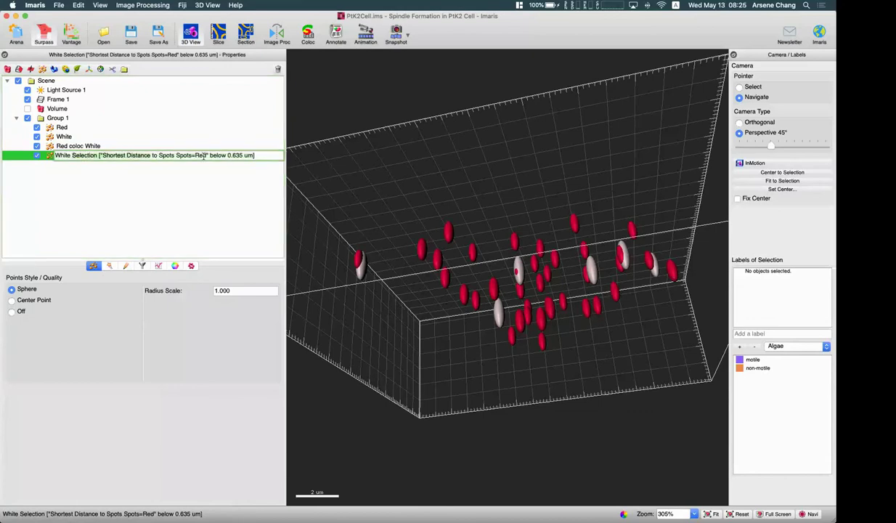
key(super+a)
text(White col)
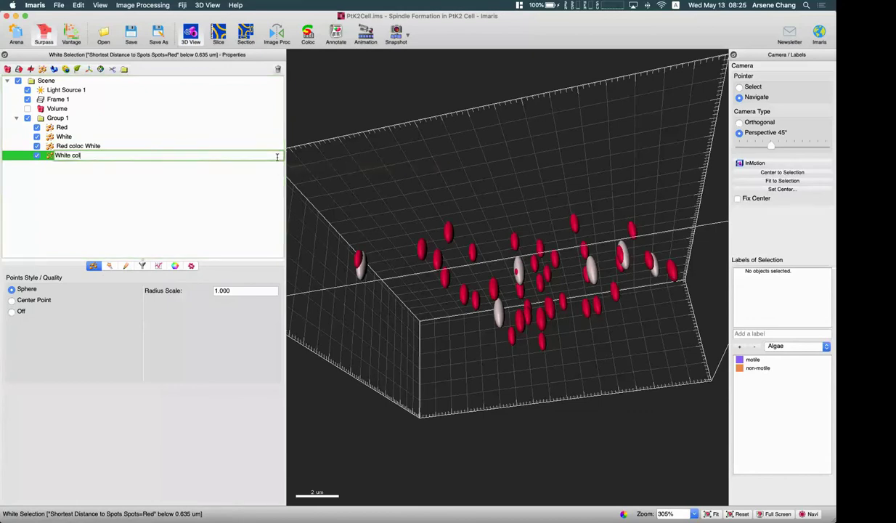
key(Return)
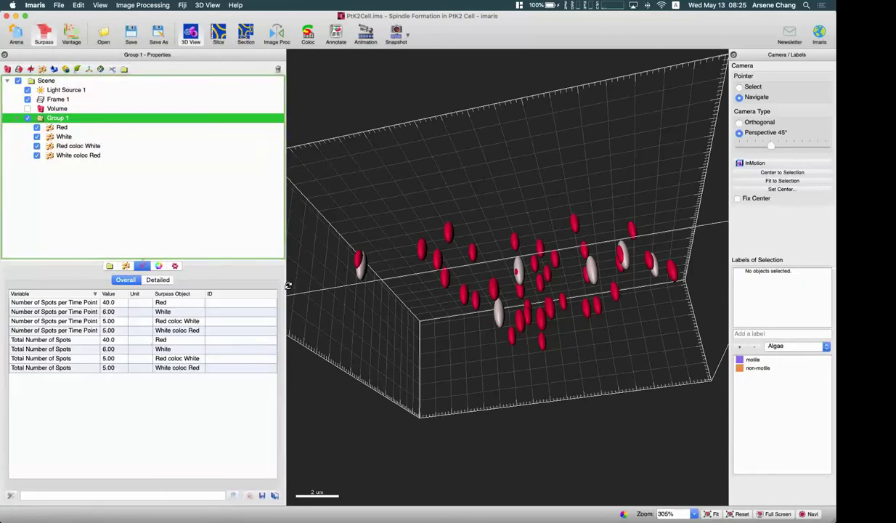
drag(291, 284, 504, 326)
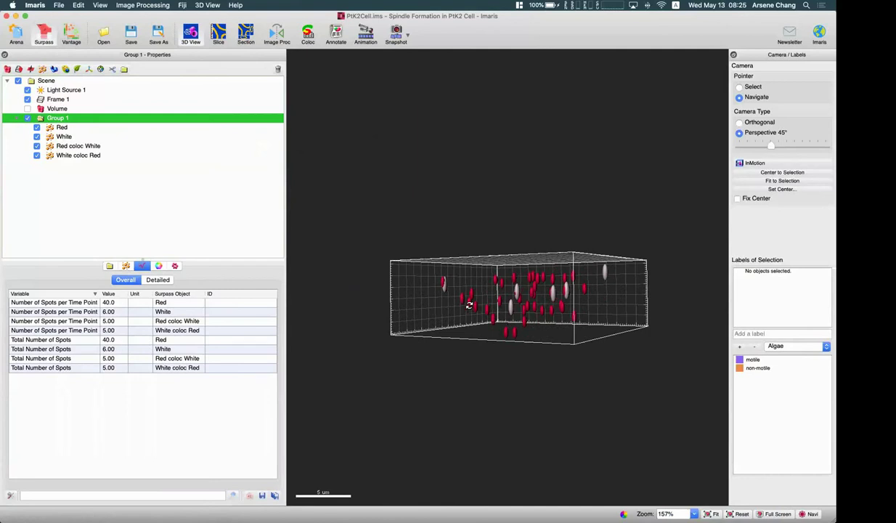
drag(453, 296, 507, 291)
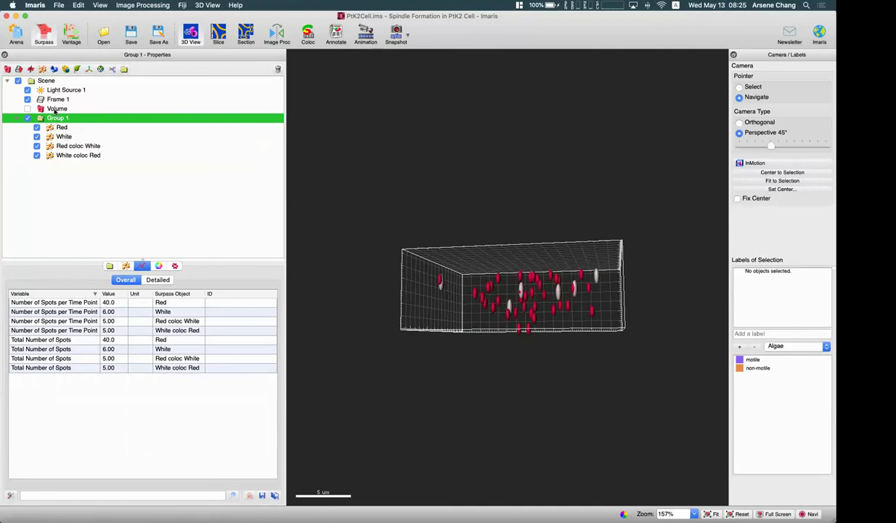
- Drag the Red spots out of Group 1 to Scene level, leaving only the coloc objects
click(61, 127)
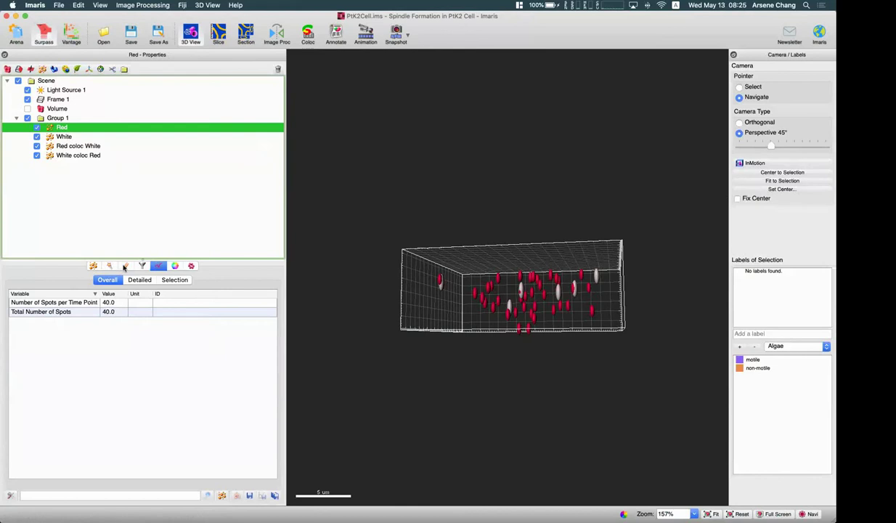
click(126, 266)
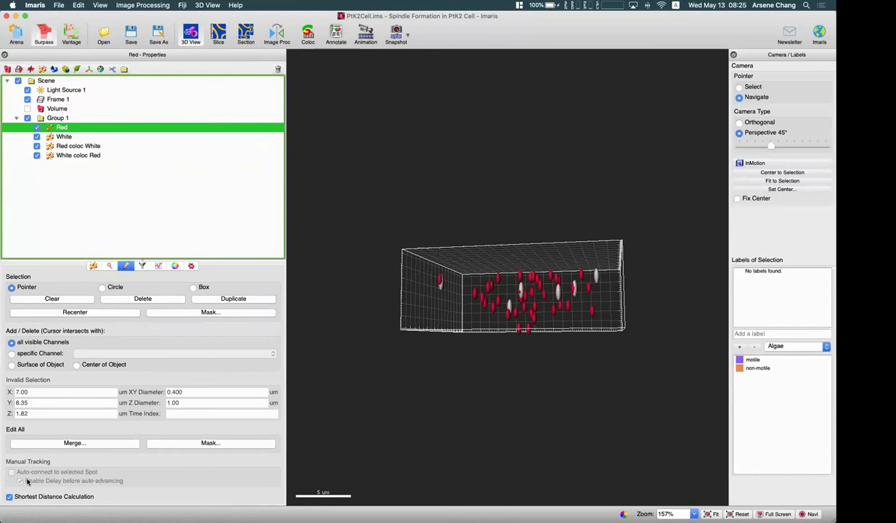
drag(431, 282, 452, 296)
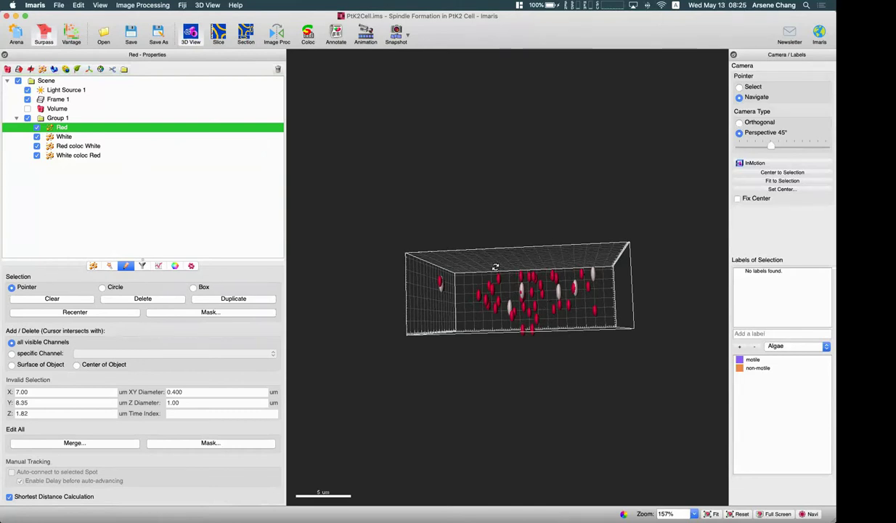
click(62, 119)
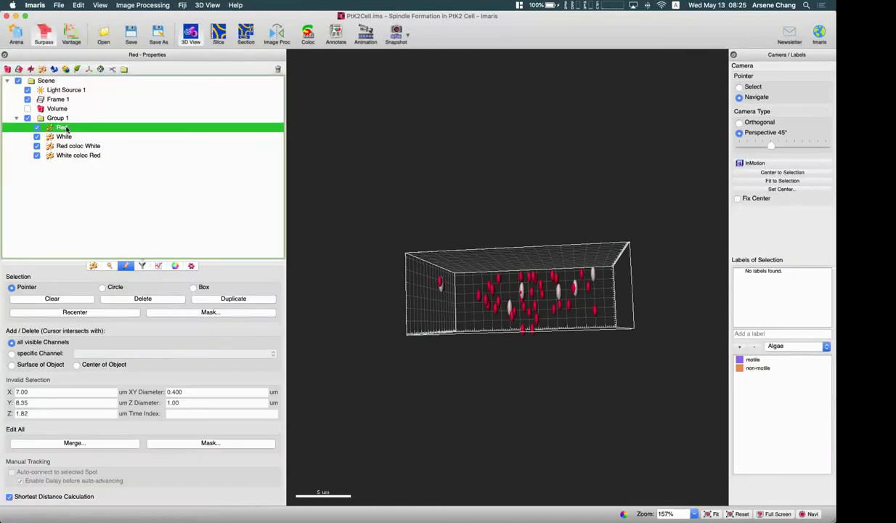
drag(65, 126, 85, 122)
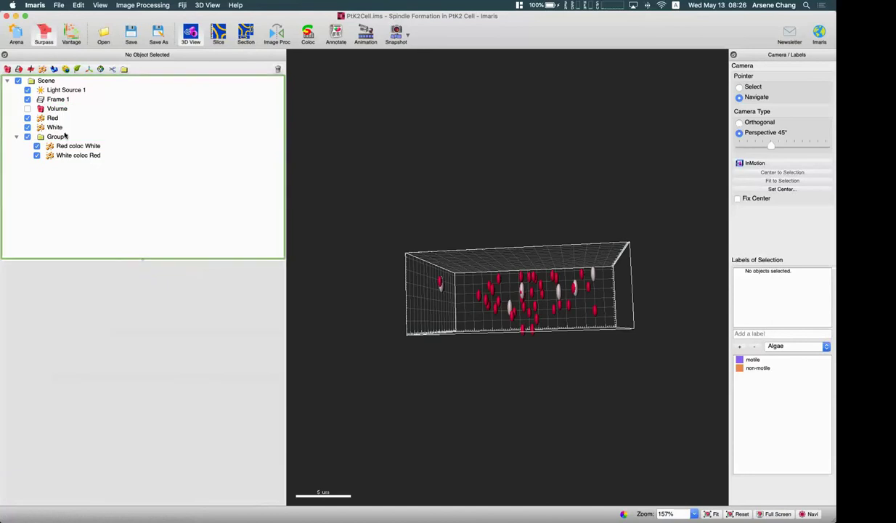
click(63, 135)
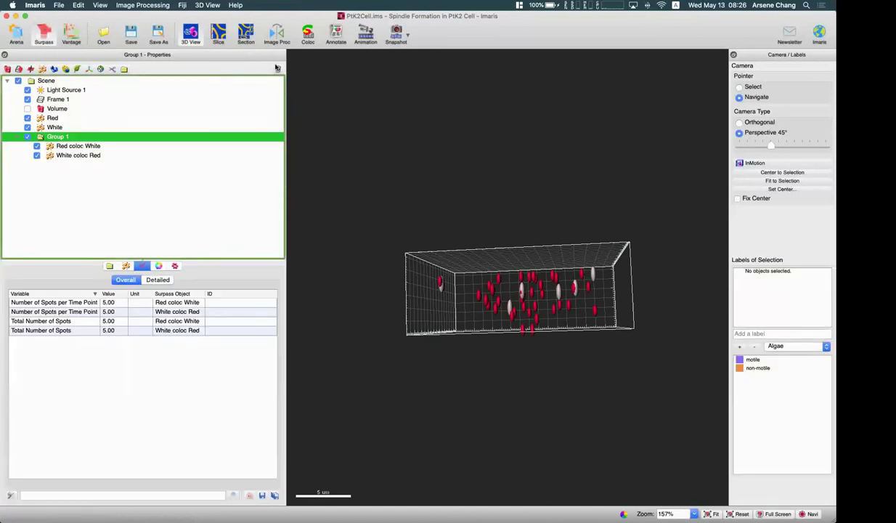
- Delete Group 1 with its contents and show the Volume again
click(276, 69)
click(446, 292)
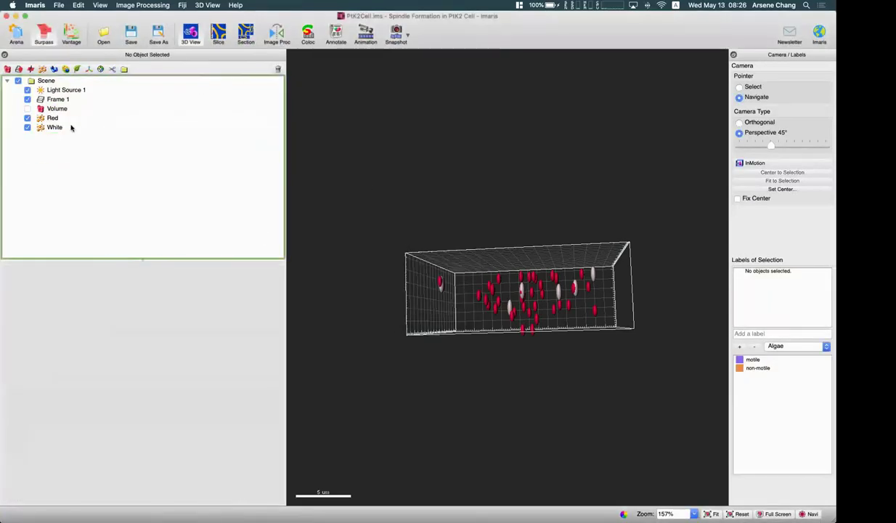
click(61, 118)
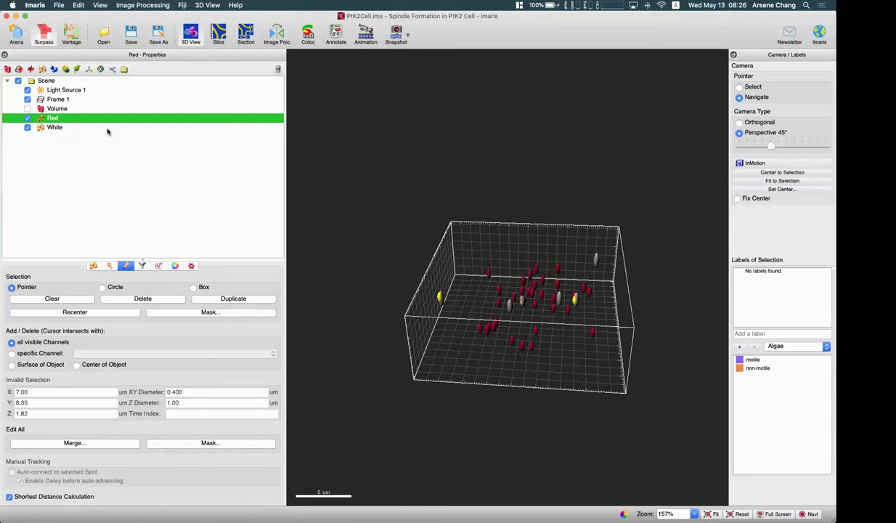
click(26, 108)
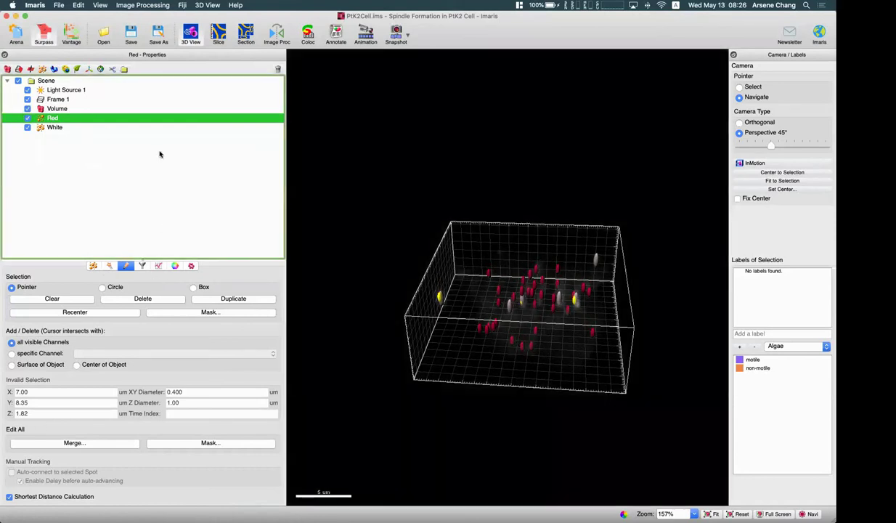
click(193, 266)
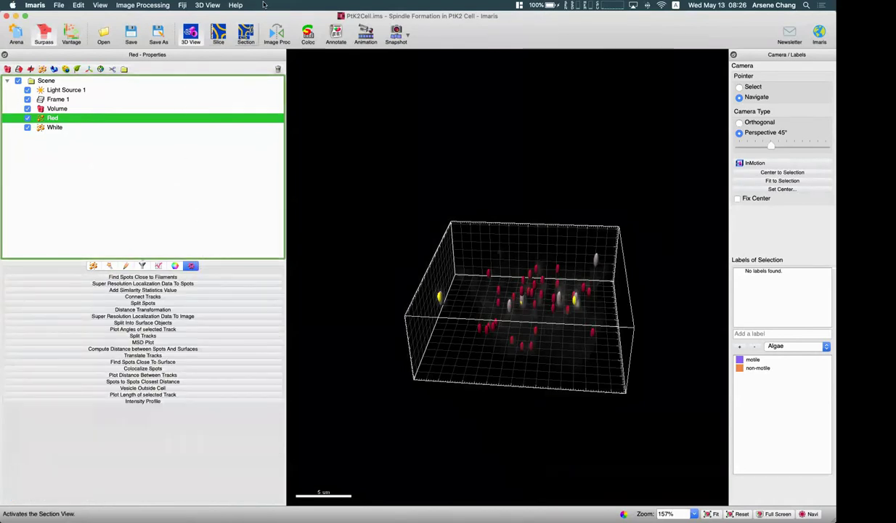
- Launch Colocalize Spots from Image Processing > Spots Functions, listing Red and White
click(149, 6)
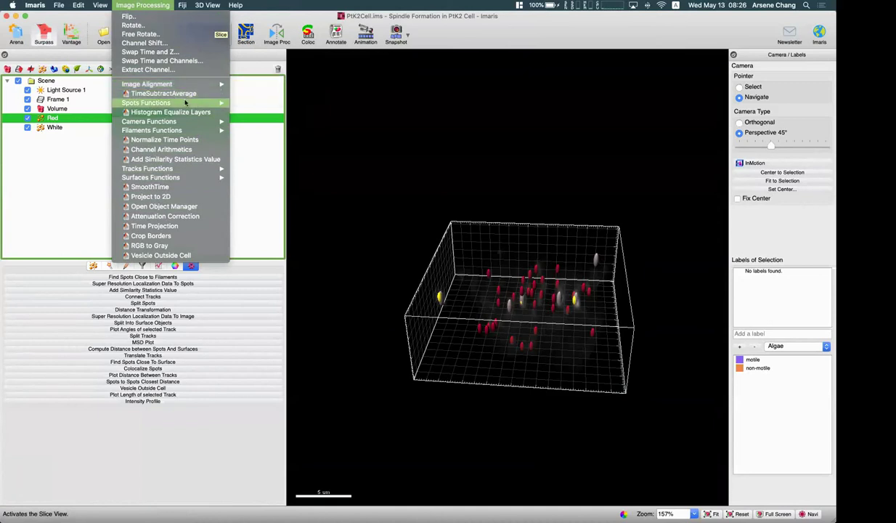
mouse_move(202, 102)
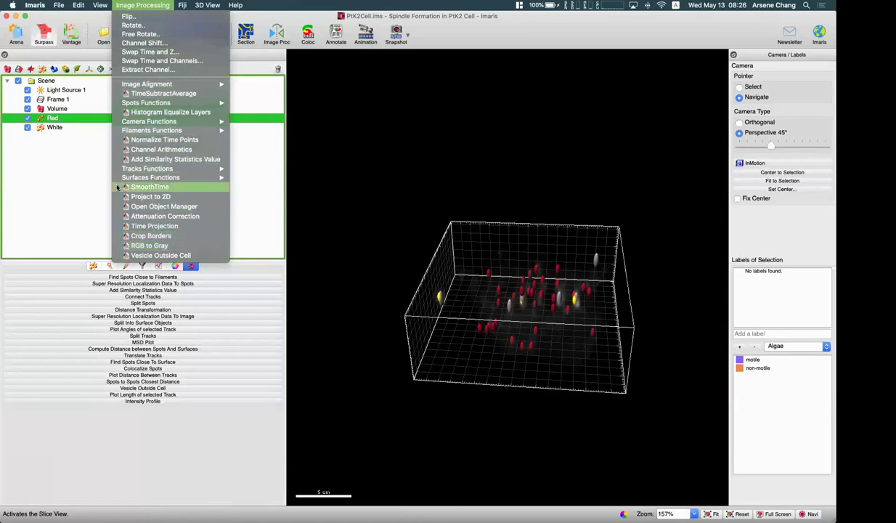
mouse_move(134, 122)
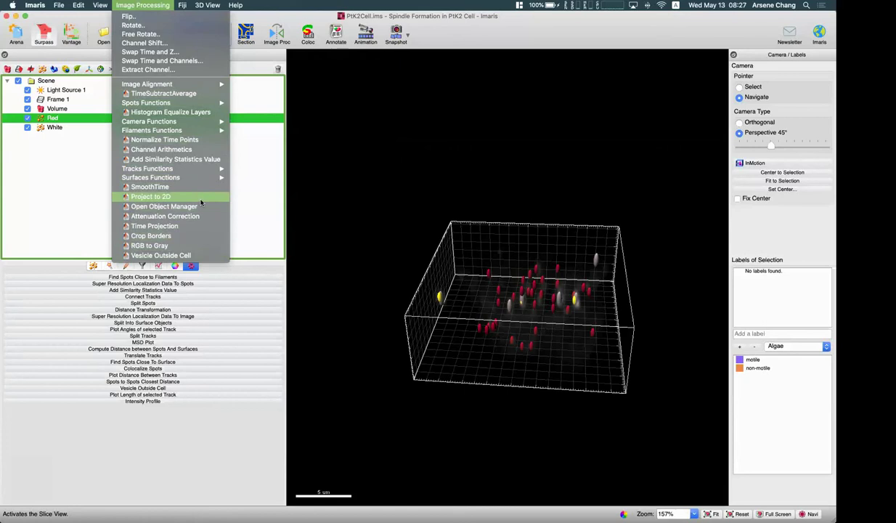
mouse_move(183, 174)
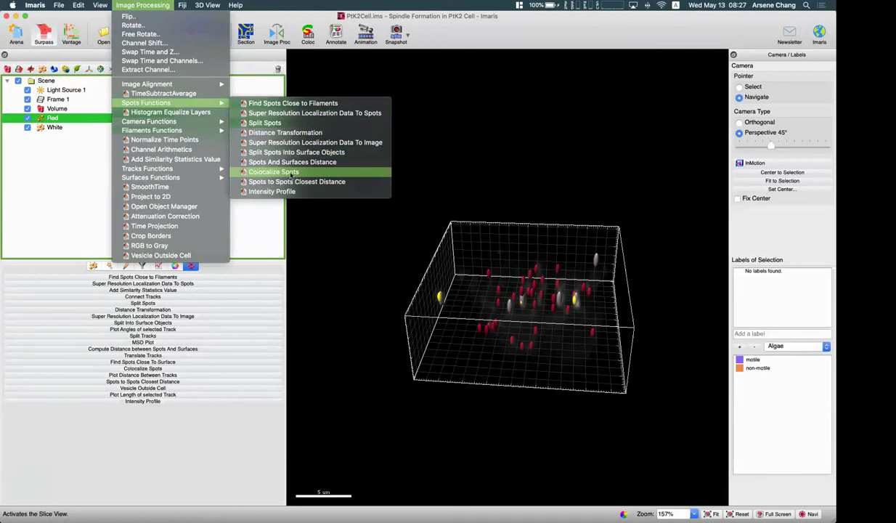
click(273, 172)
- Colocalize the Red and White spot sets with a 0.5 distance threshold
mouse_move(4, 302)
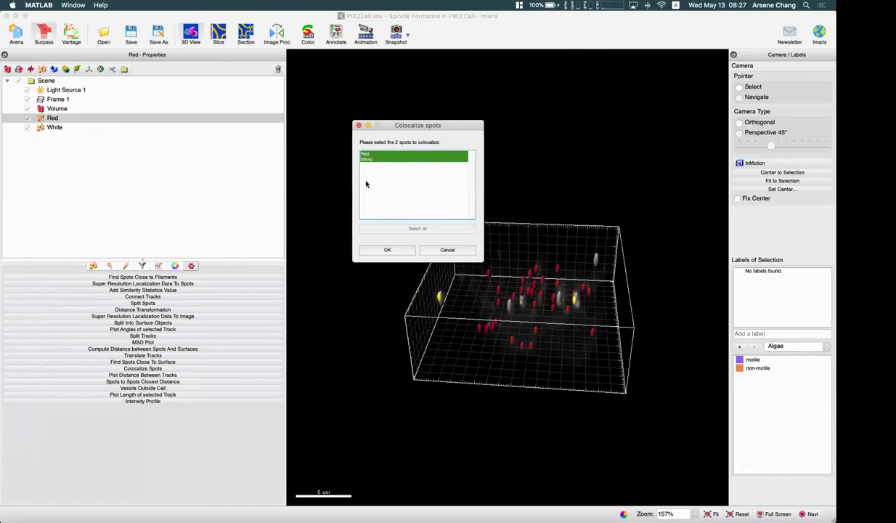
click(387, 250)
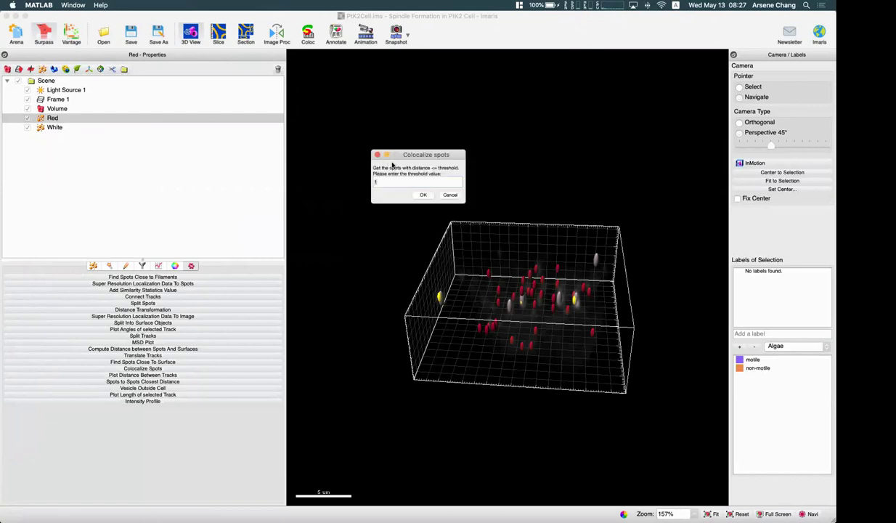
drag(415, 155, 378, 136)
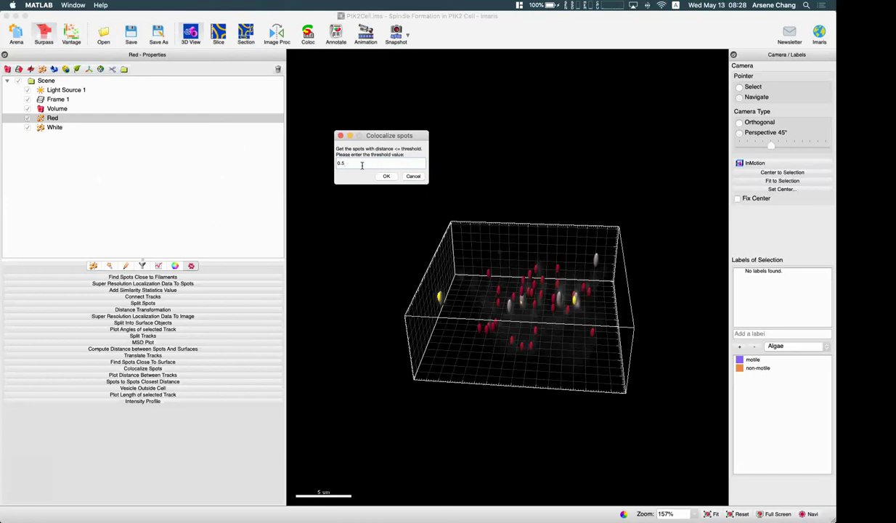
click(386, 176)
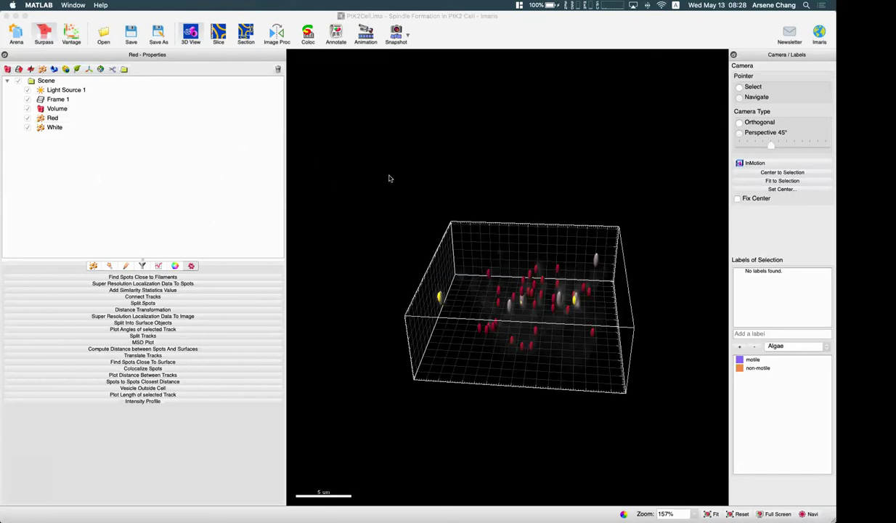
- Hide the White and Red colocated and non-colocated subsets one by one to compare
drag(480, 307, 537, 275)
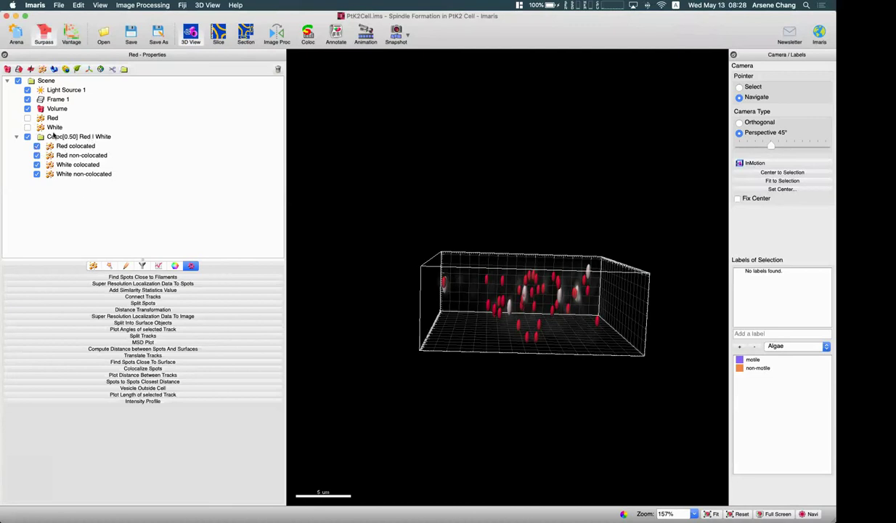
click(37, 164)
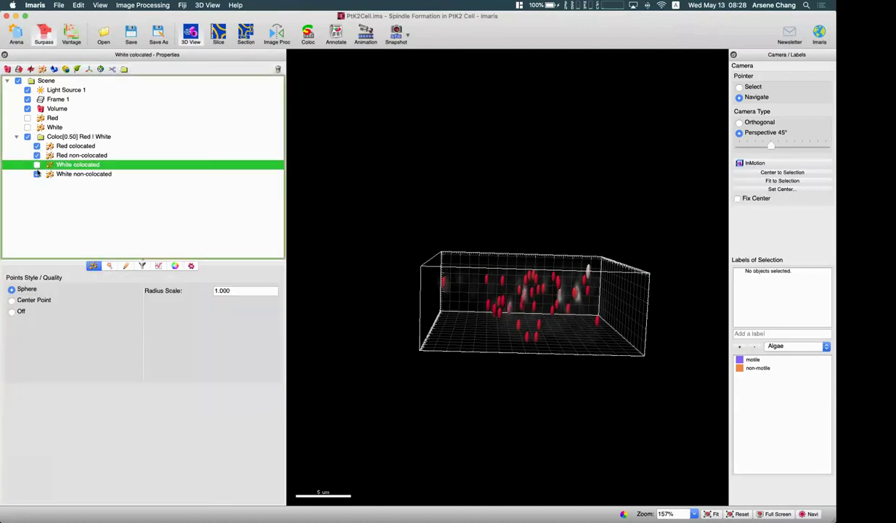
click(37, 173)
click(36, 156)
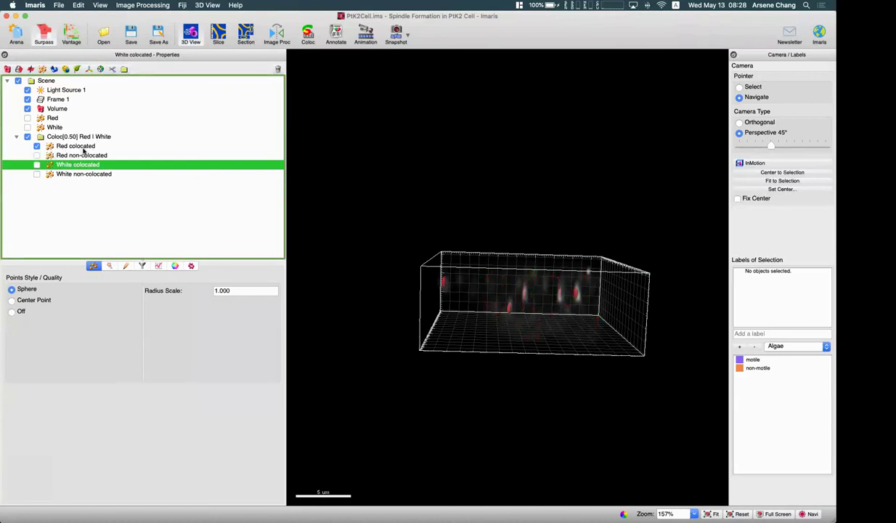
click(37, 156)
click(37, 155)
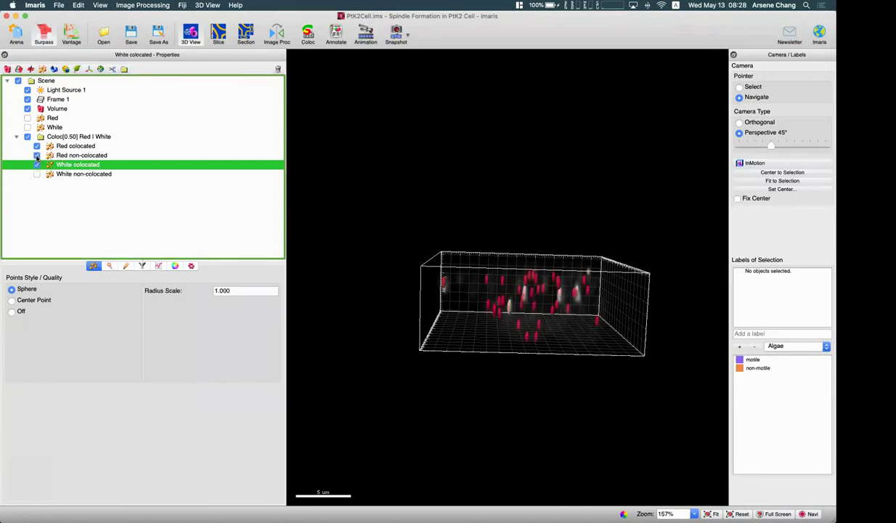
click(37, 146)
- Re-show all four Coloc[0.50] subsets: White and Red colocated and non-colocated
click(37, 165)
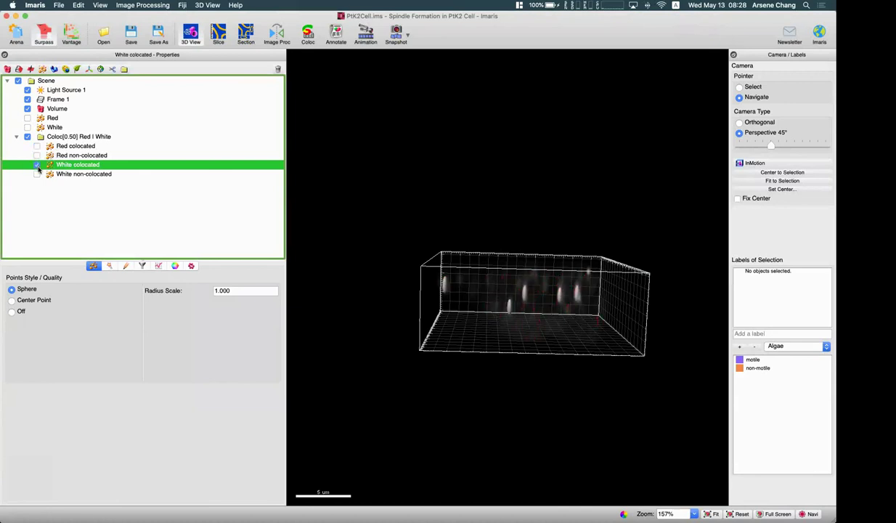
click(37, 175)
click(37, 155)
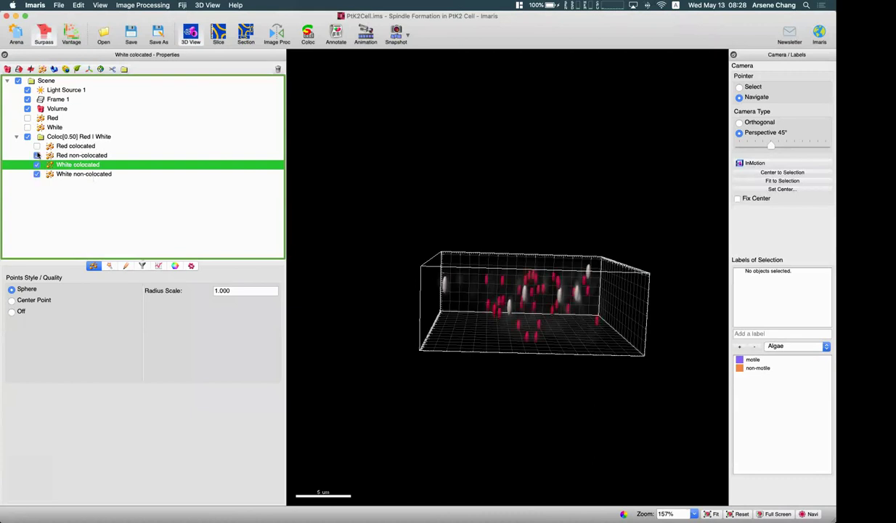
click(37, 146)
drag(594, 276, 452, 223)
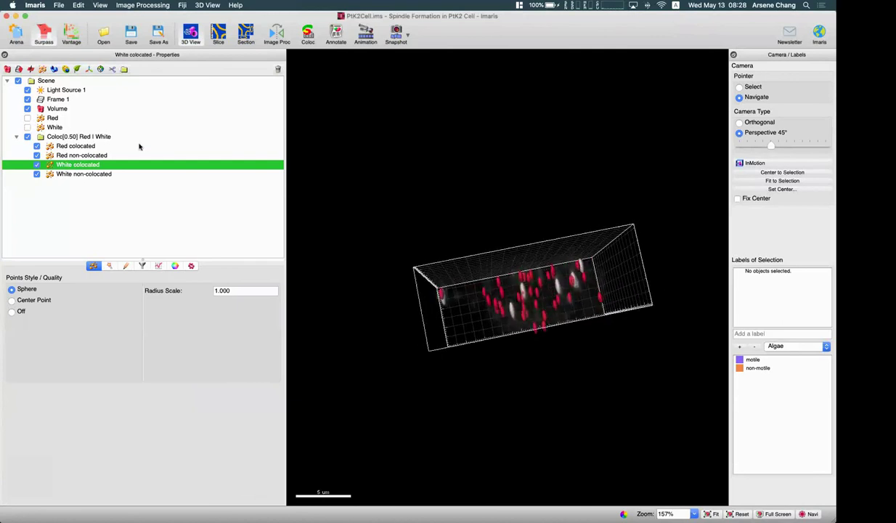
- Show Coloc[0.50] Red | White statistics: 5 and 5 colocated, 35 and 1 non-colocated spots
click(75, 138)
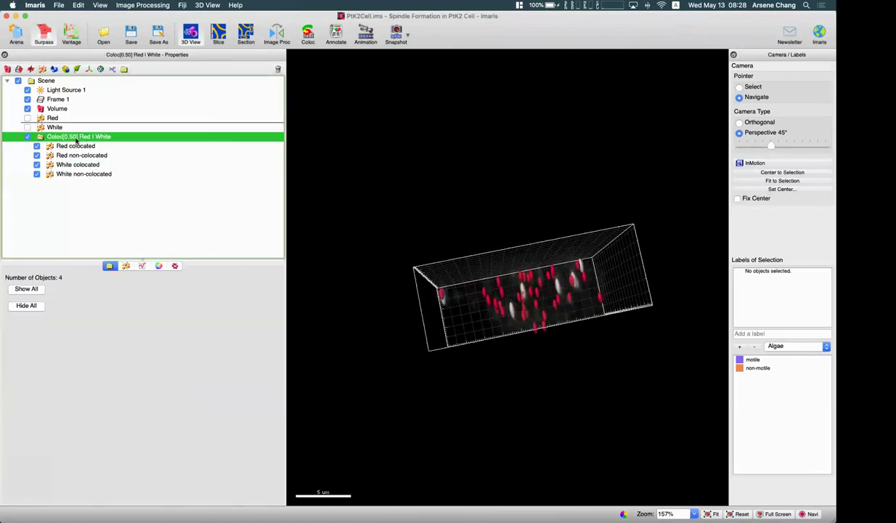
click(142, 265)
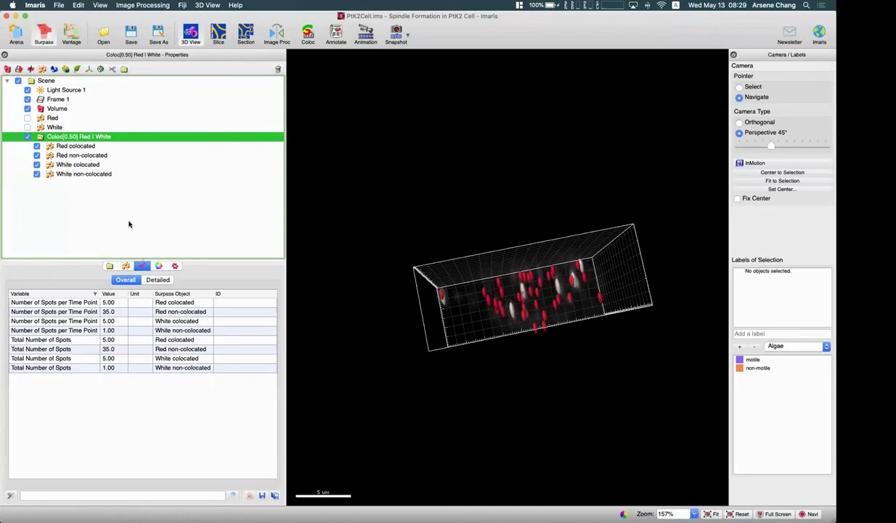
click(138, 190)
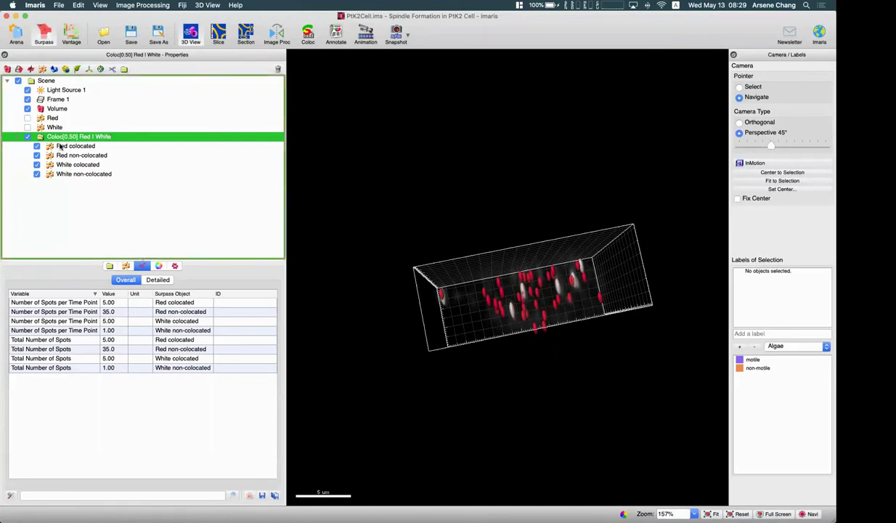
drag(505, 288, 472, 355)
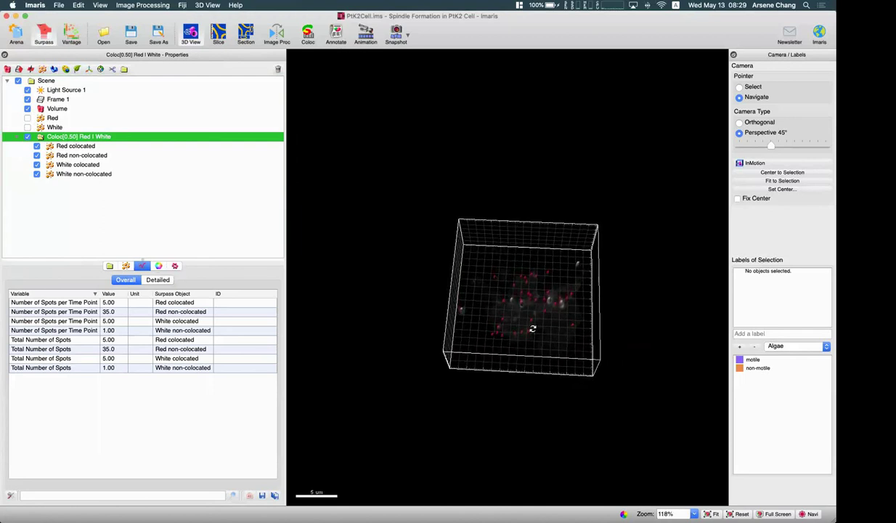
click(534, 290)
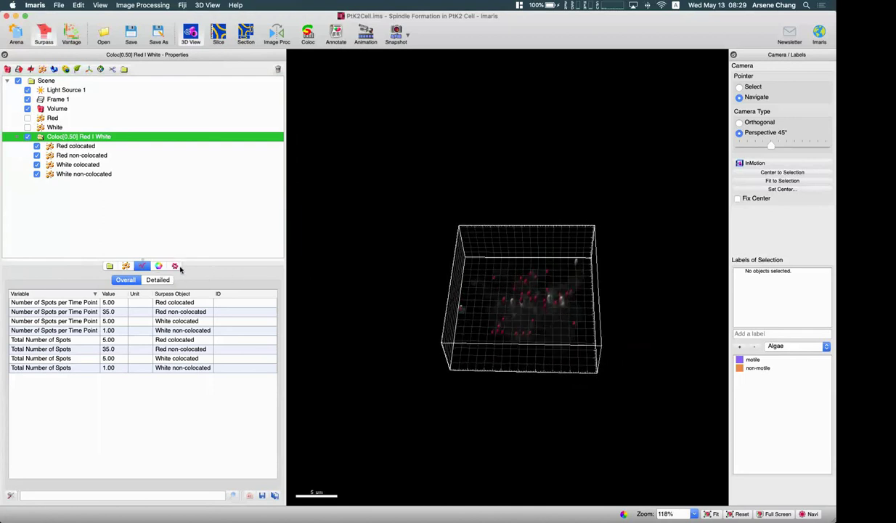
drag(506, 338, 494, 299)
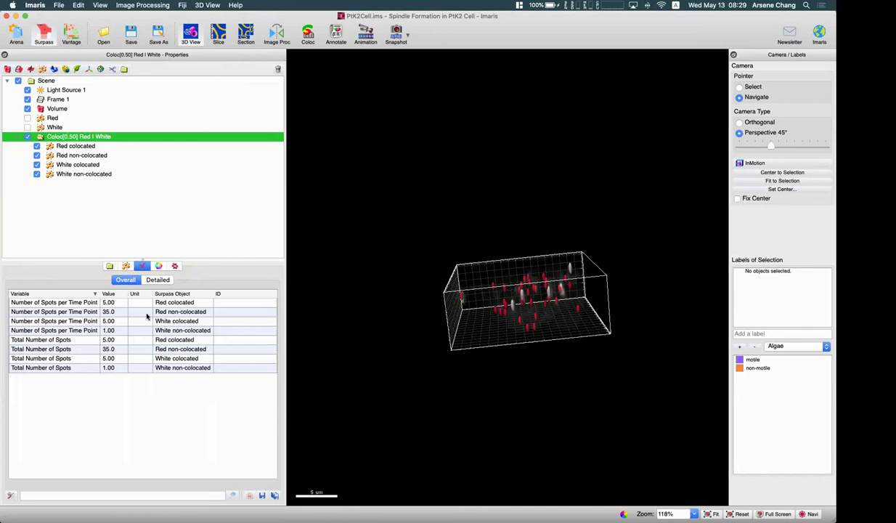
drag(451, 310, 472, 332)
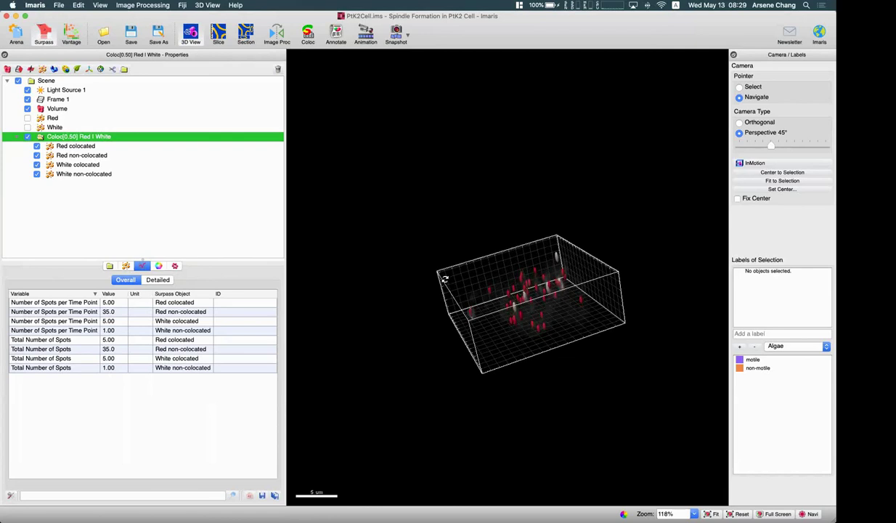
drag(429, 268, 478, 288)
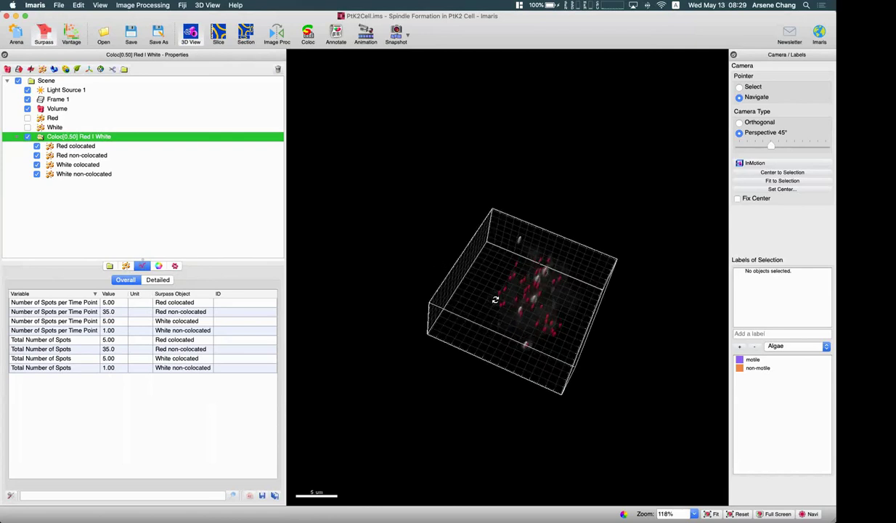